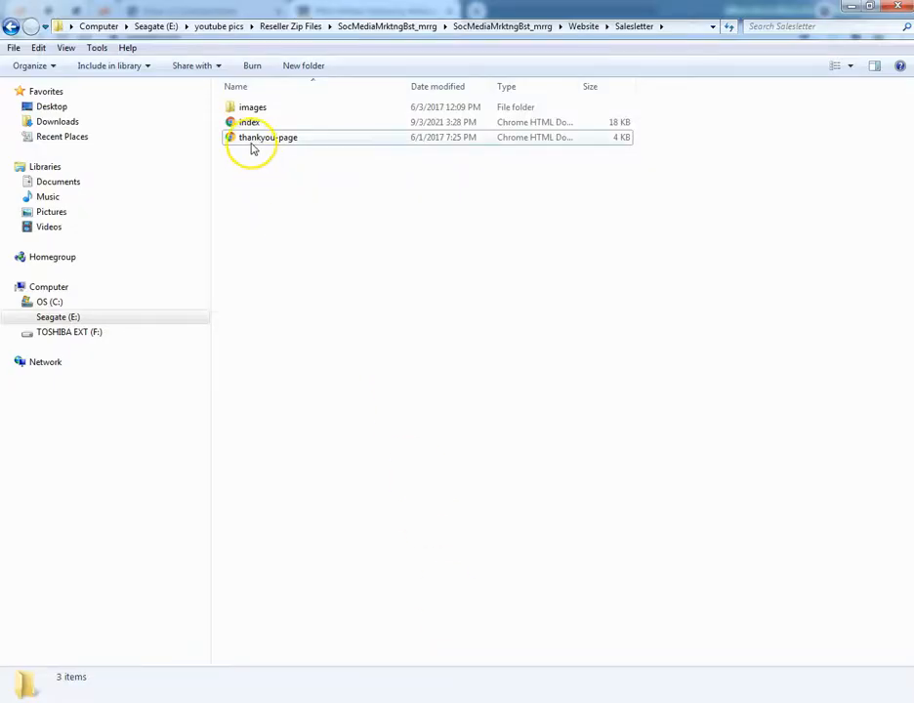
# Open the Salesletter folder's index page in Chrome, review it down to the Buy Now button, and return to the folder.
pyautogui.click(257, 125)
pyautogui.doubleClick(256, 123)
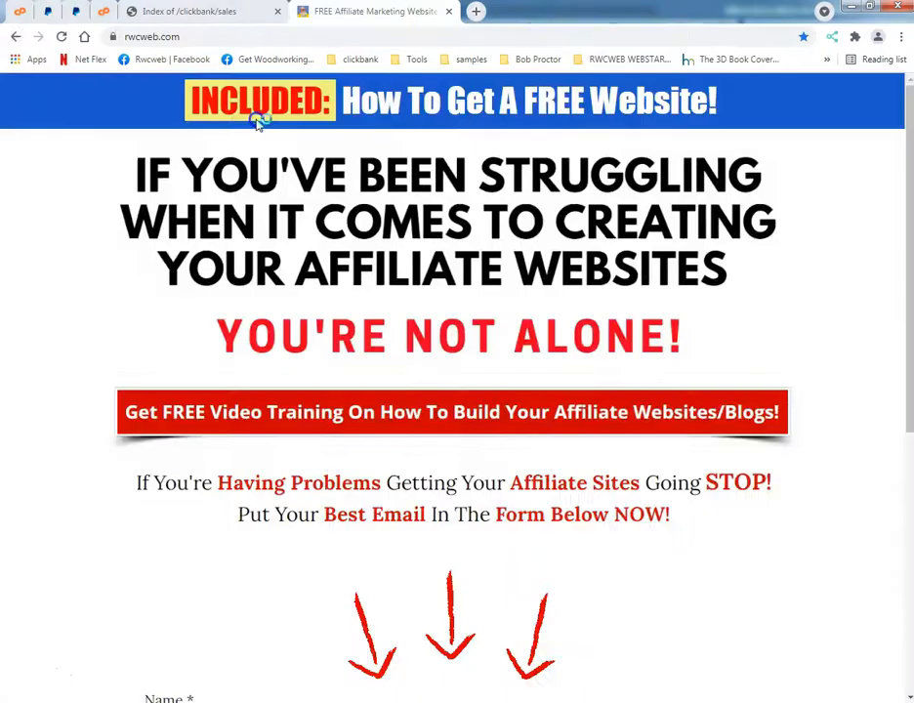
pyautogui.scroll(-5, 546, 405)
pyautogui.scroll(-18, 545, 405)
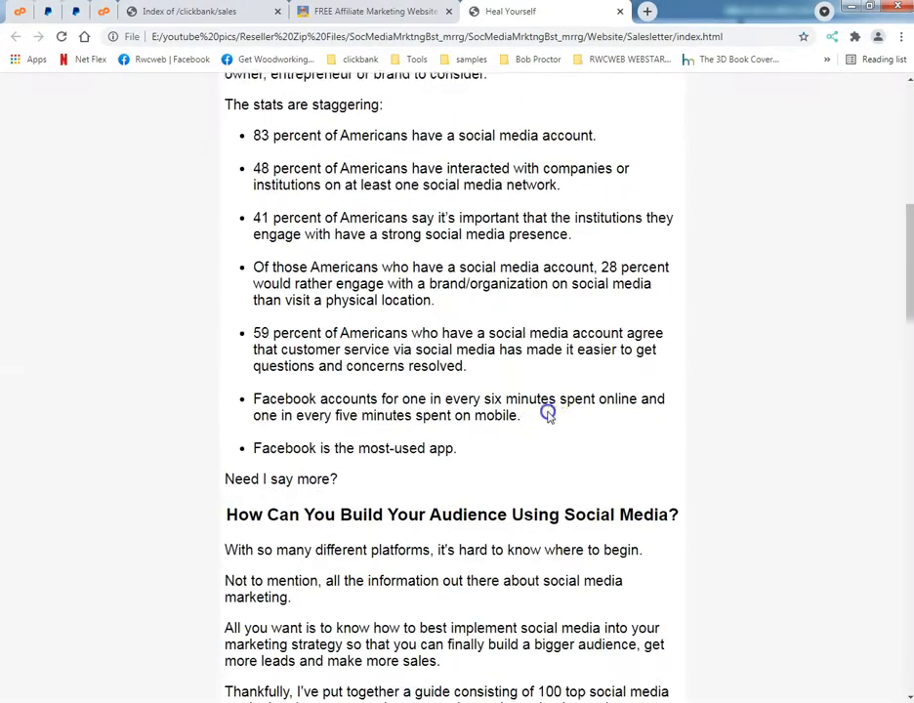
pyautogui.scroll(-9, 575, 444)
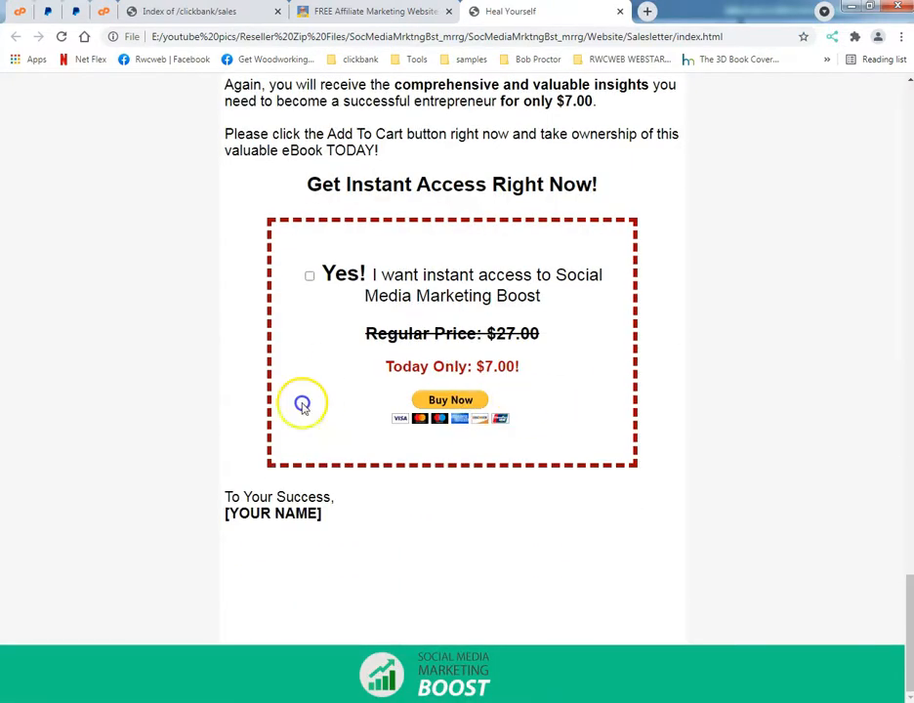
pyautogui.scroll(20, 621, 438)
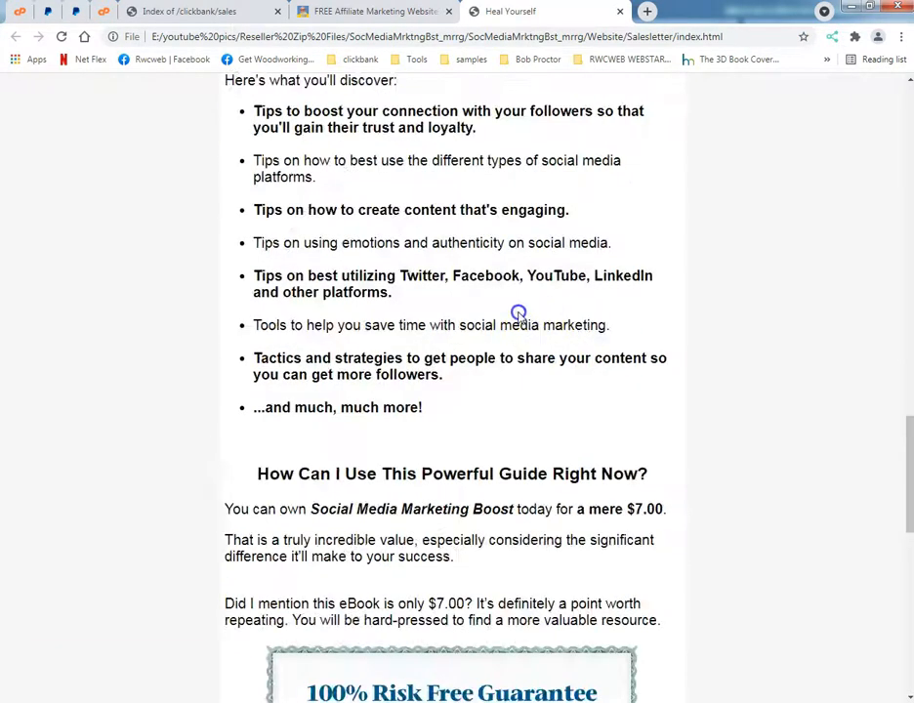
pyautogui.scroll(4, 475, 321)
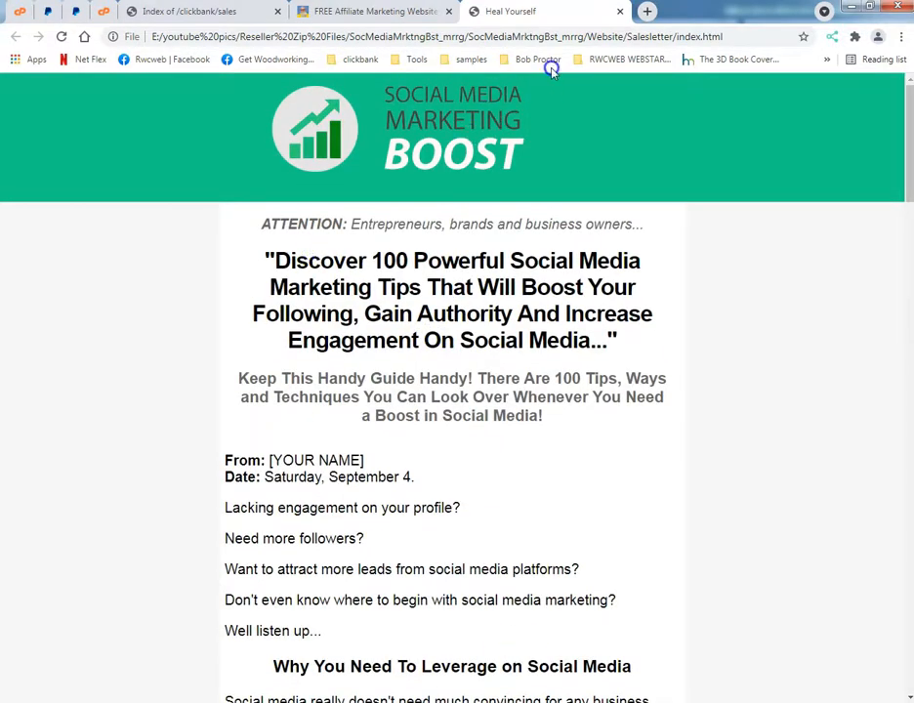
pyautogui.click(613, 13)
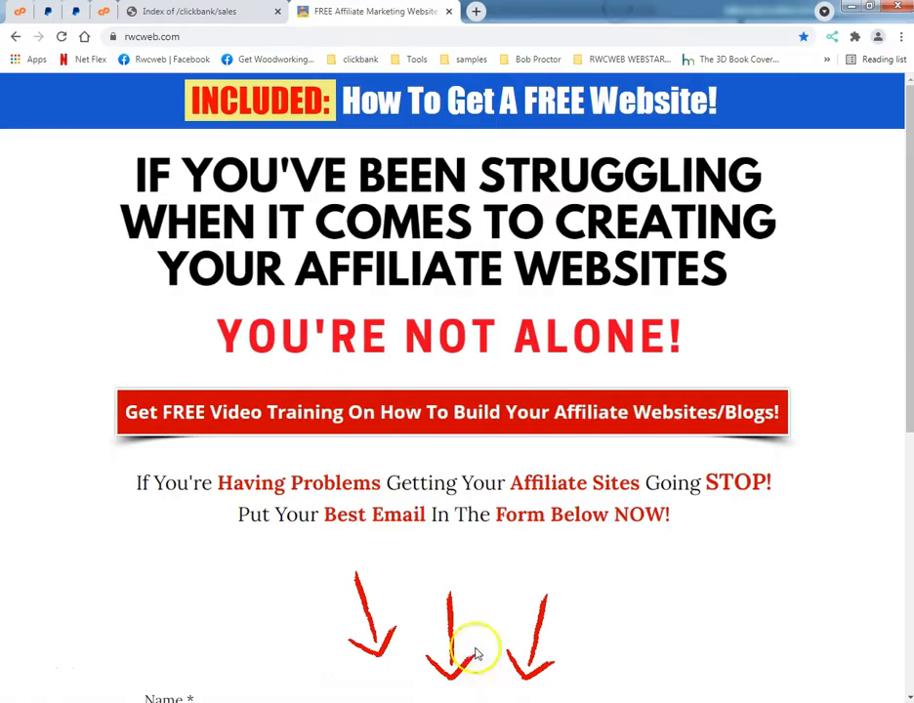
pyautogui.hotkey('alt', 'Tab')
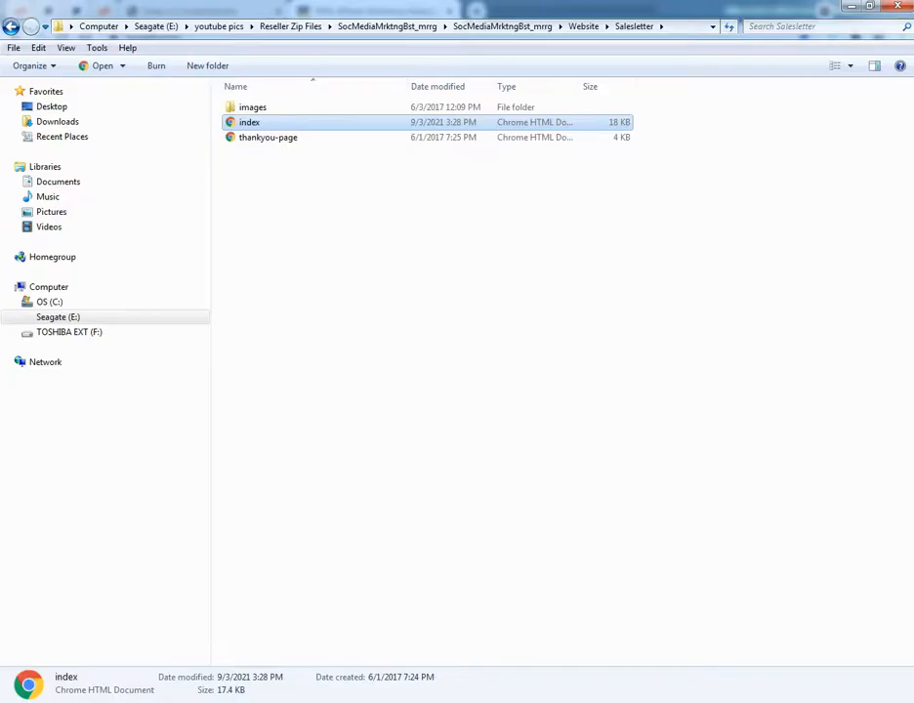
pyautogui.click(300, 180)
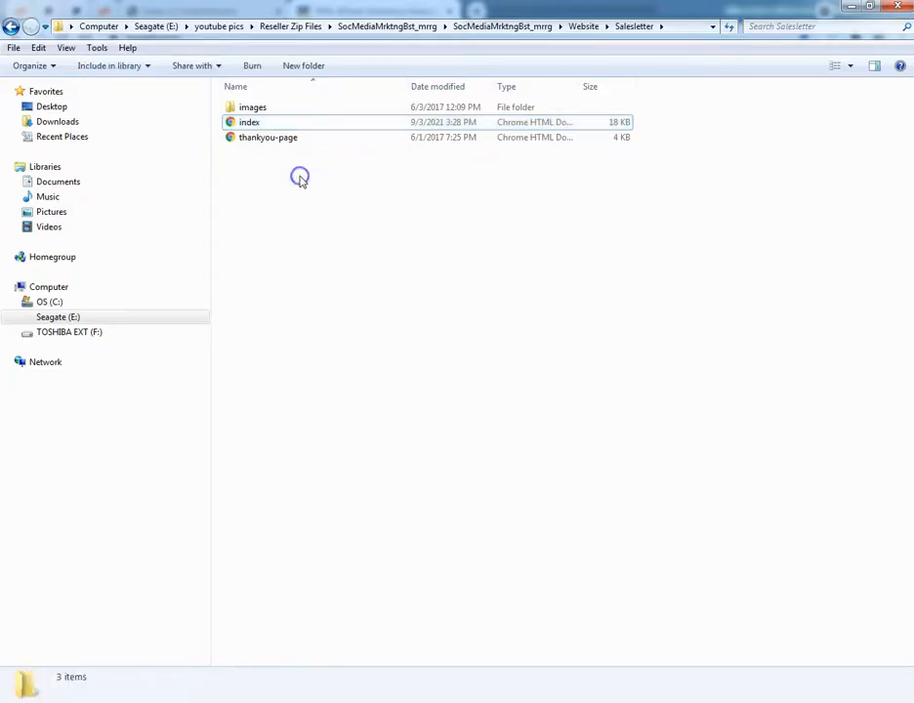
pyautogui.rightClick(249, 171)
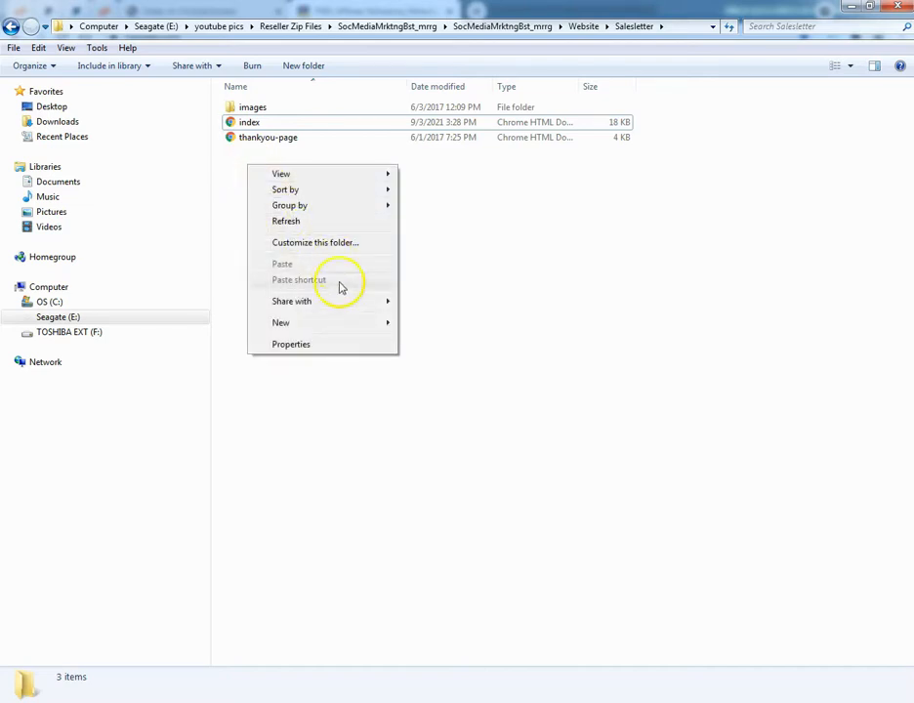
pyautogui.moveTo(330, 298)
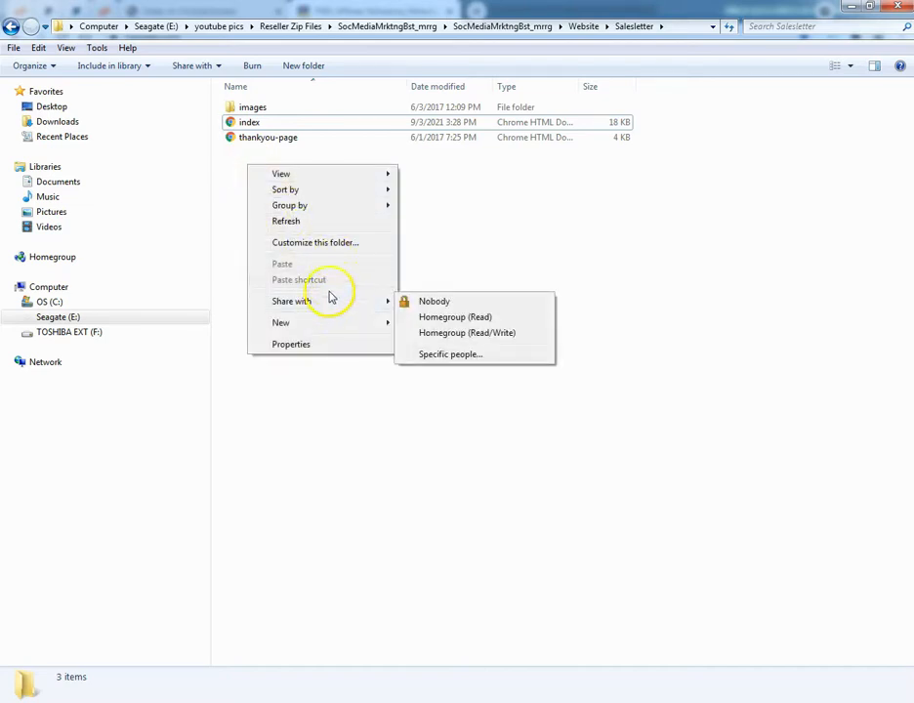
pyautogui.doubleClick(296, 120)
pyautogui.rightClick(294, 183)
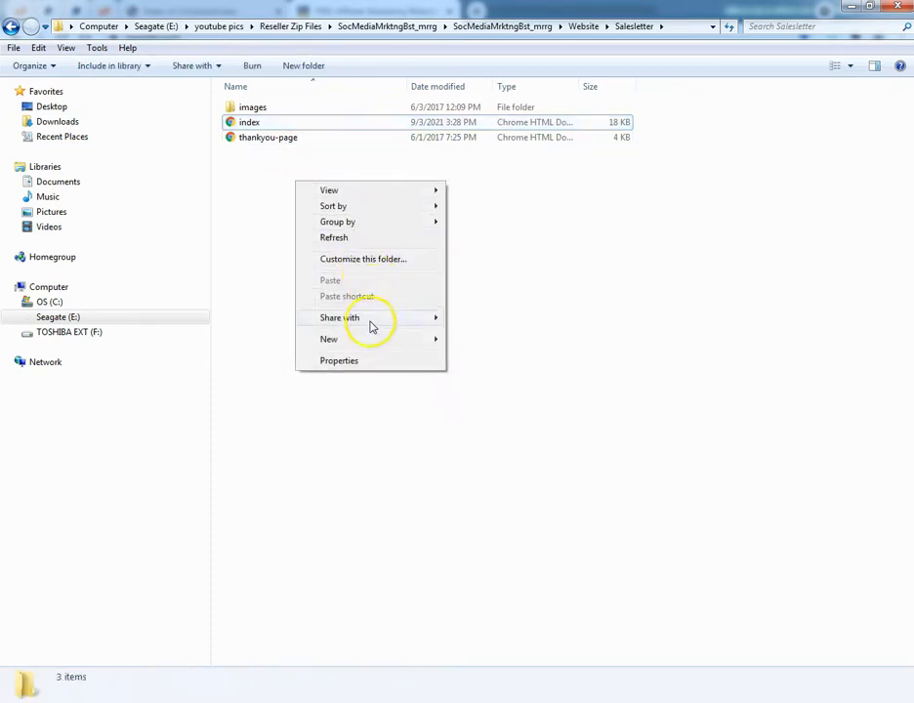
pyautogui.click(242, 191)
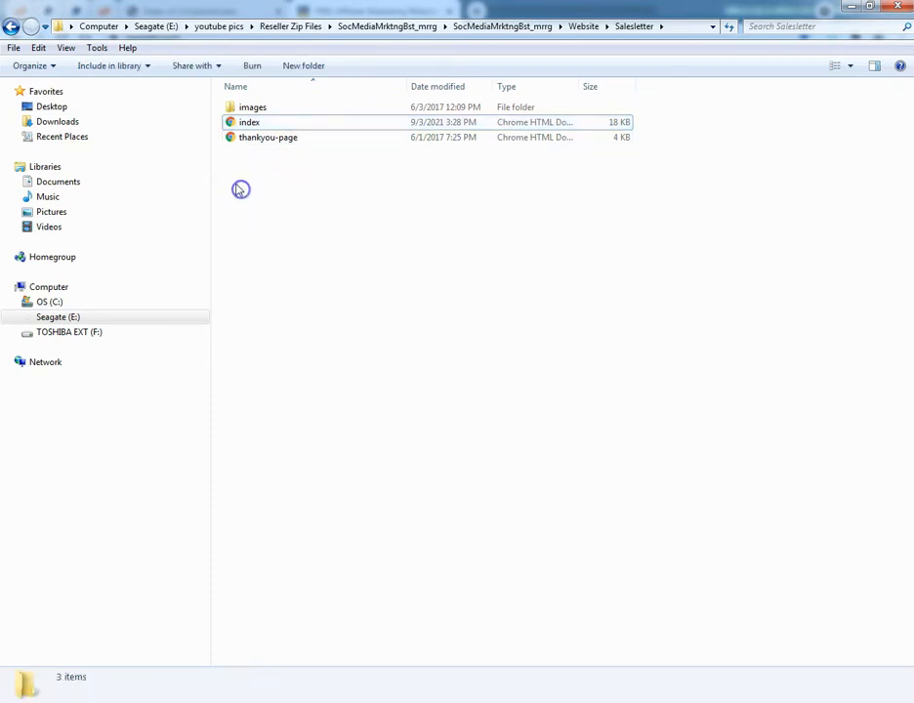
pyautogui.click(272, 124)
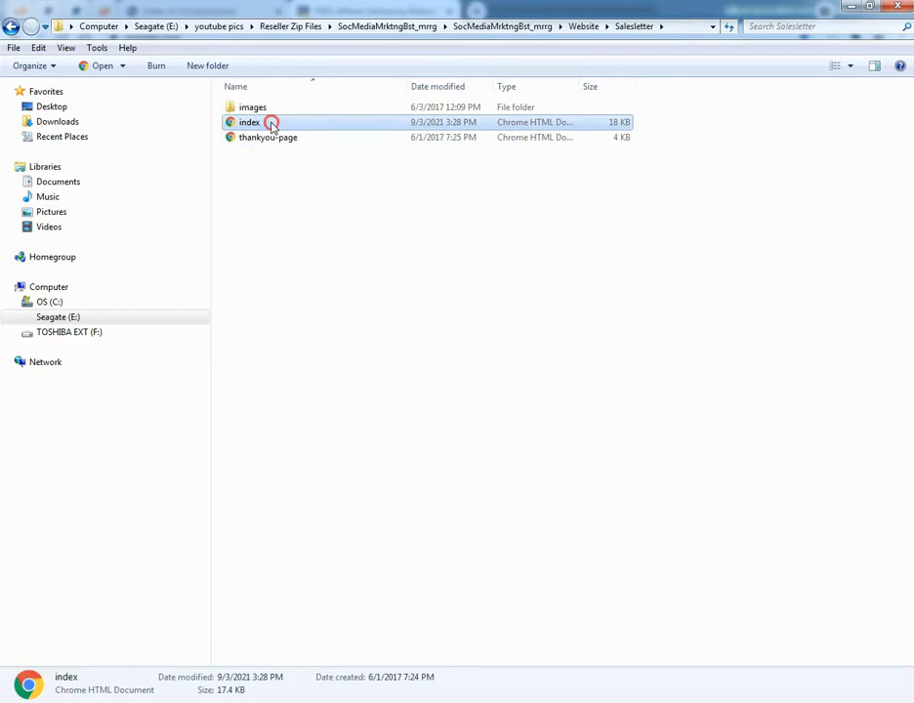
pyautogui.rightClick(272, 126)
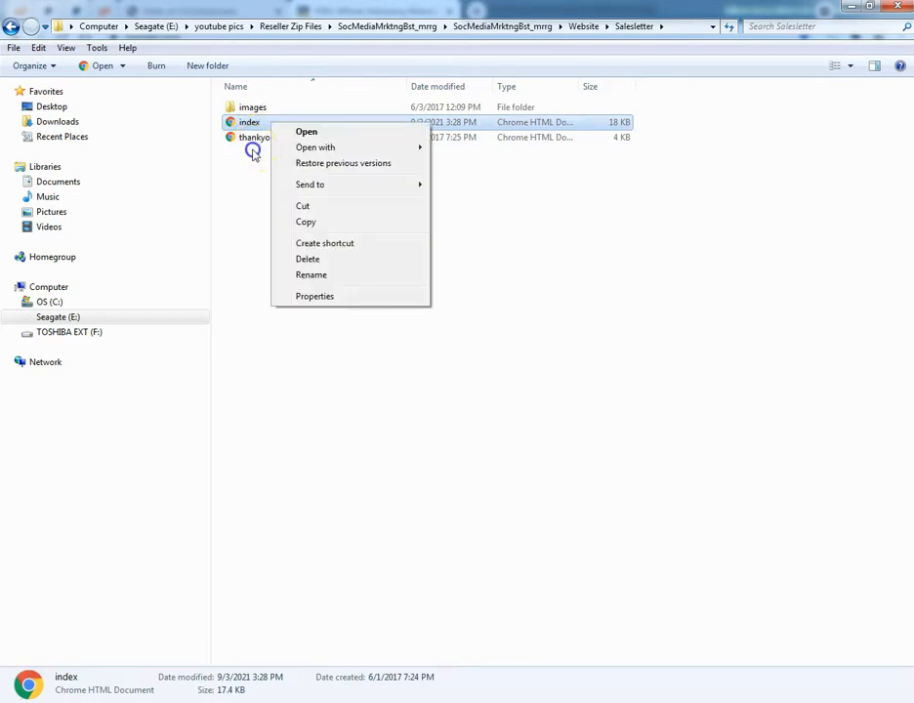
pyautogui.click(253, 152)
pyautogui.click(261, 125)
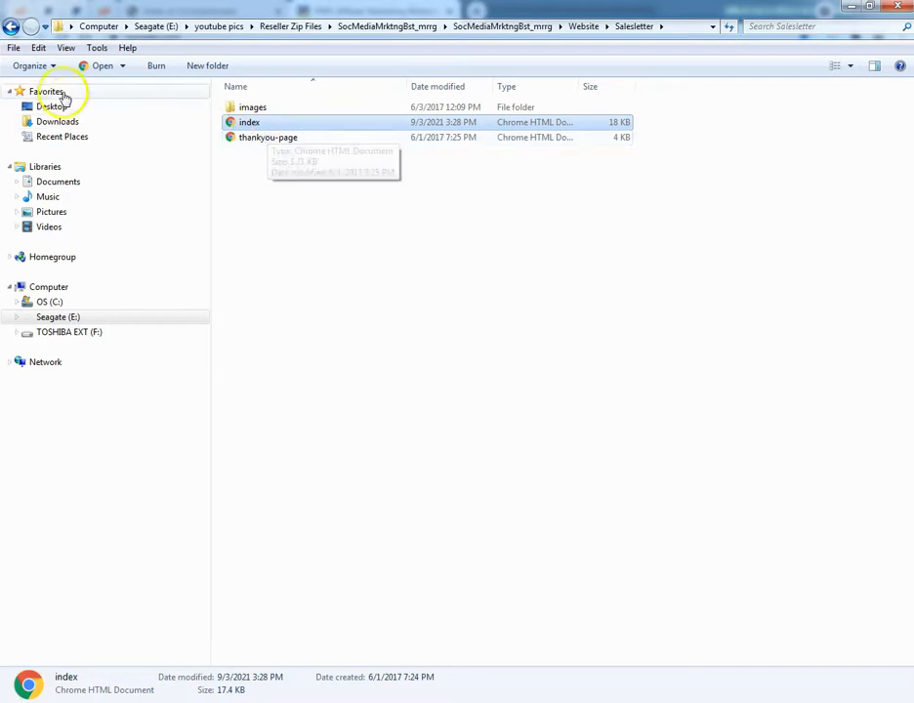
pyautogui.click(38, 48)
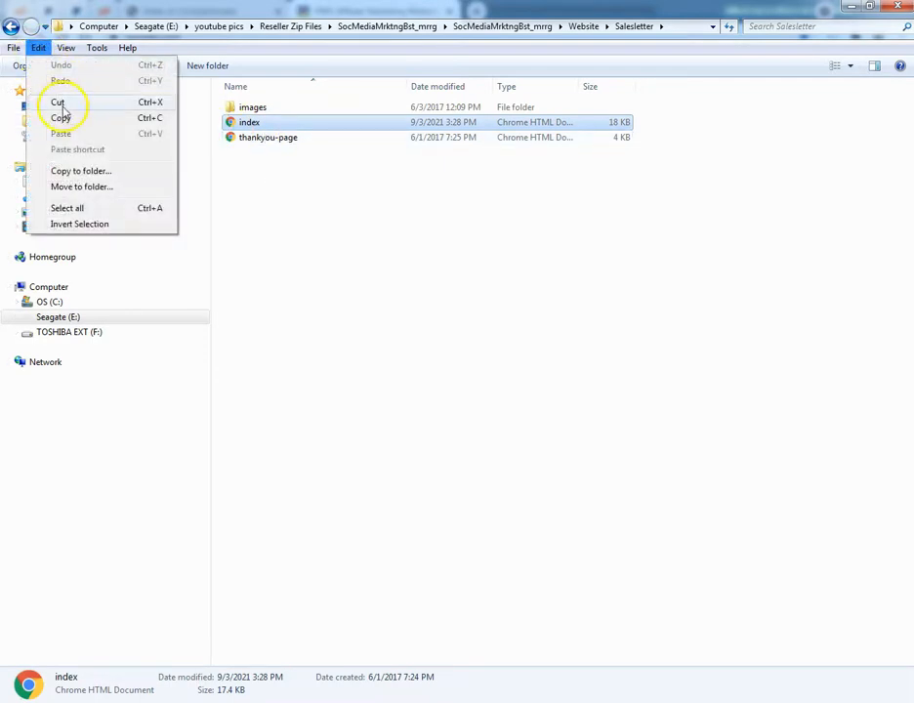
pyautogui.click(65, 208)
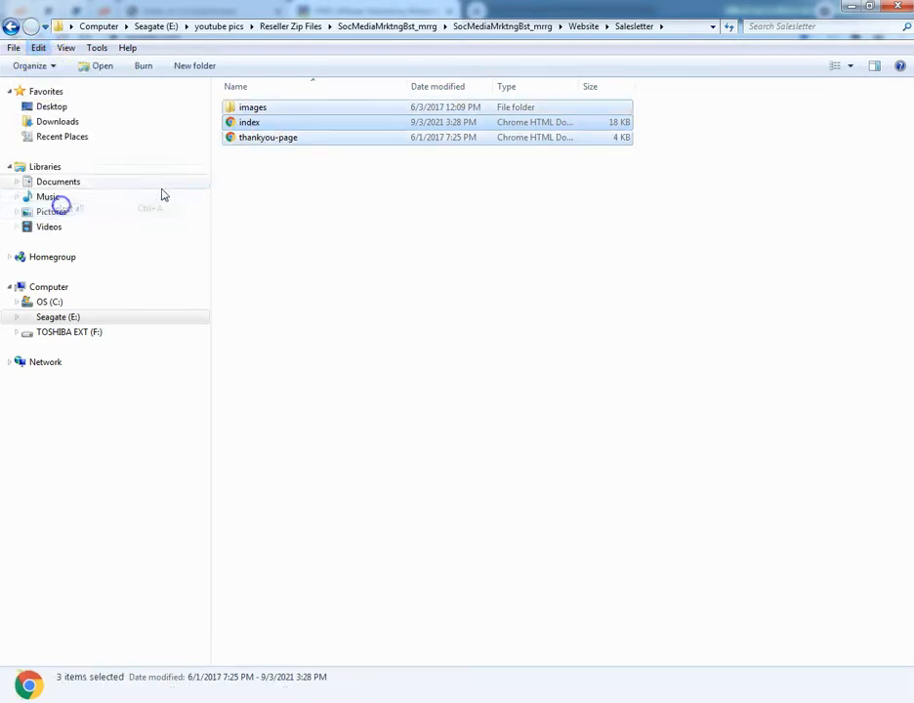
pyautogui.rightClick(322, 235)
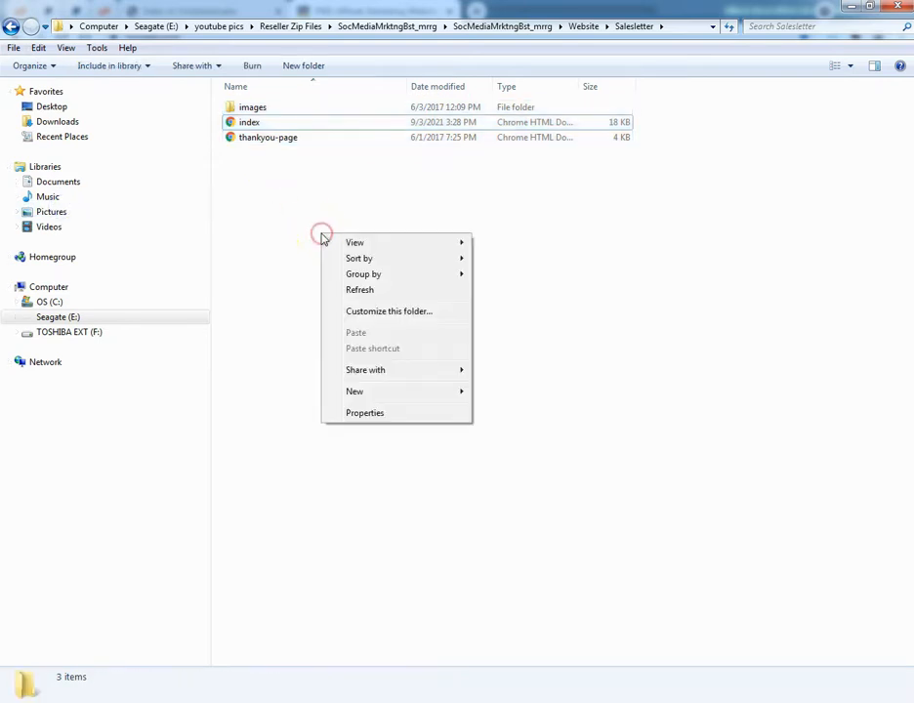
pyautogui.click(266, 171)
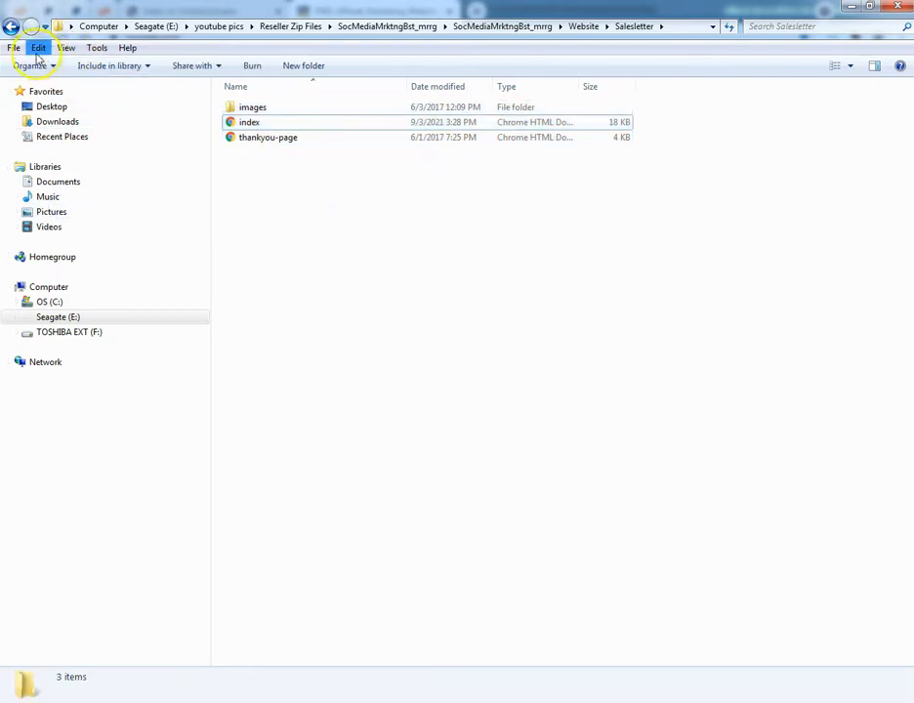
# Compress all items in the Salesletter folder into one zip archive named zipup.
pyautogui.click(38, 47)
pyautogui.click(68, 209)
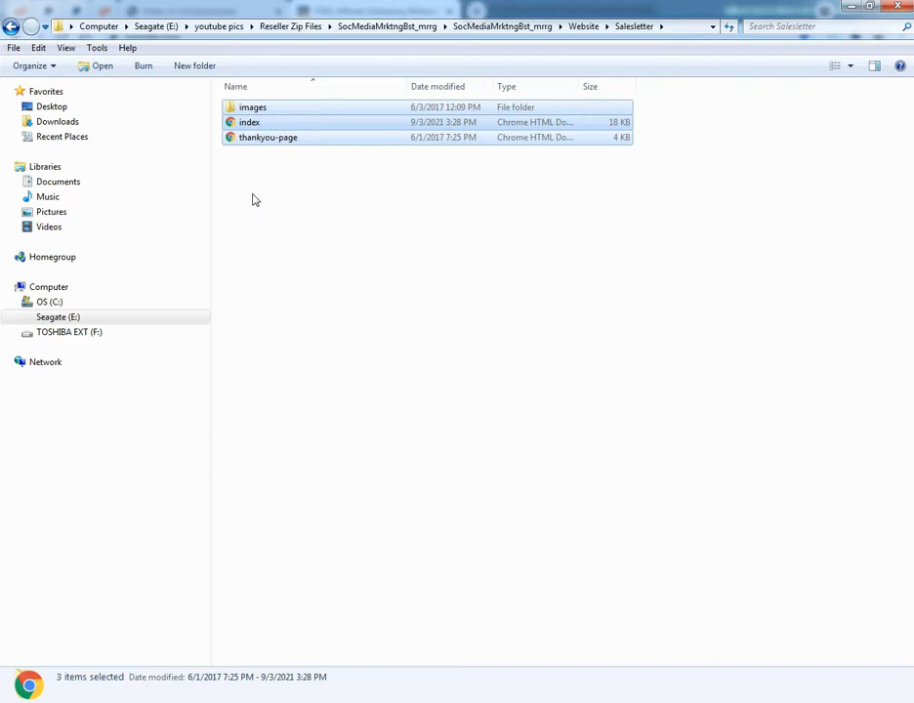
pyautogui.rightClick(281, 114)
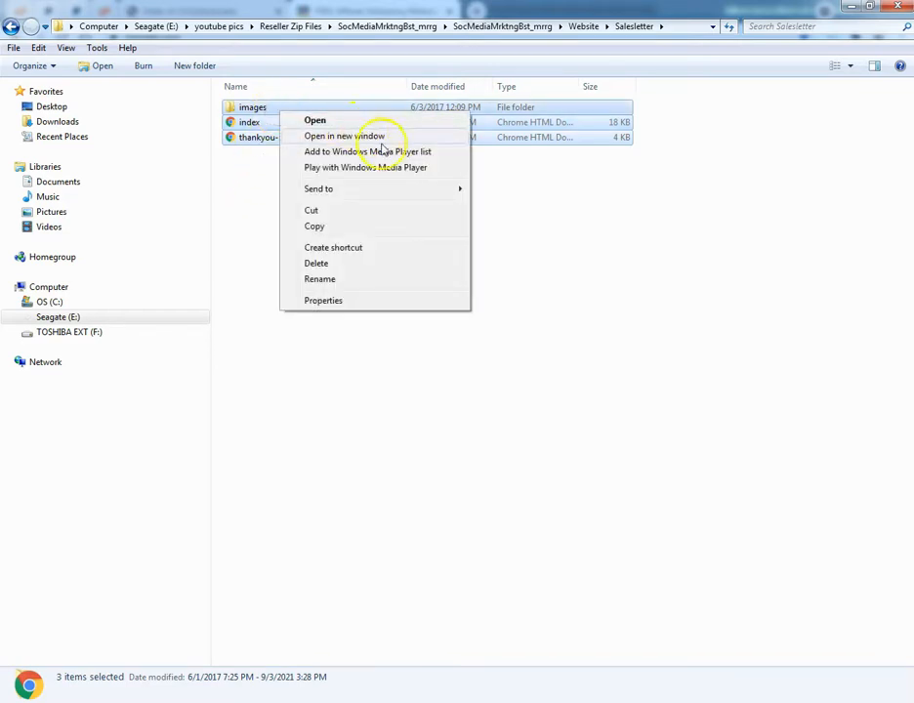
pyautogui.moveTo(431, 191)
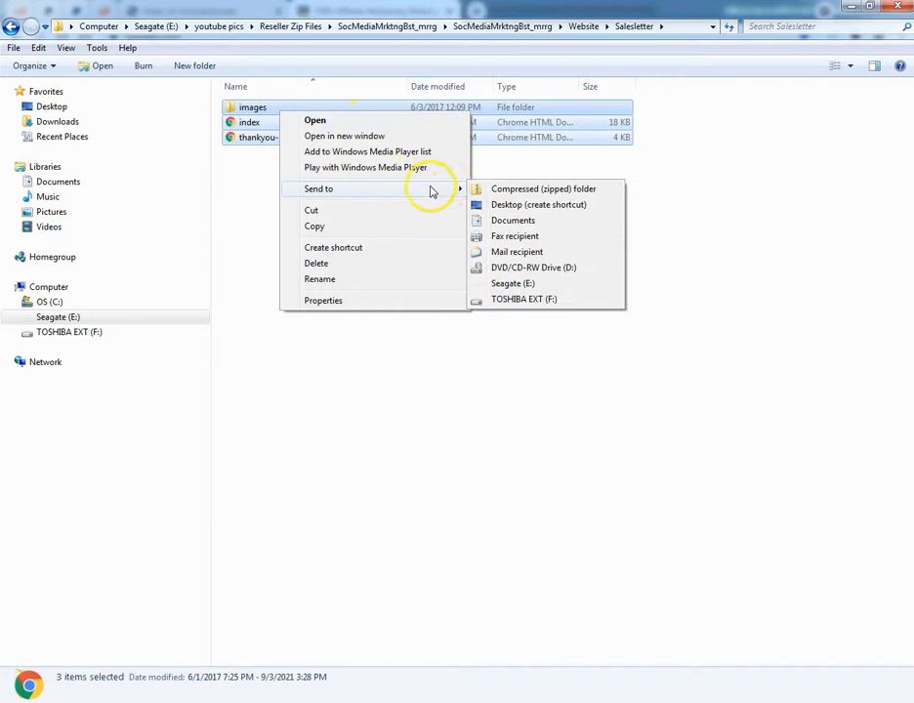
pyautogui.click(524, 190)
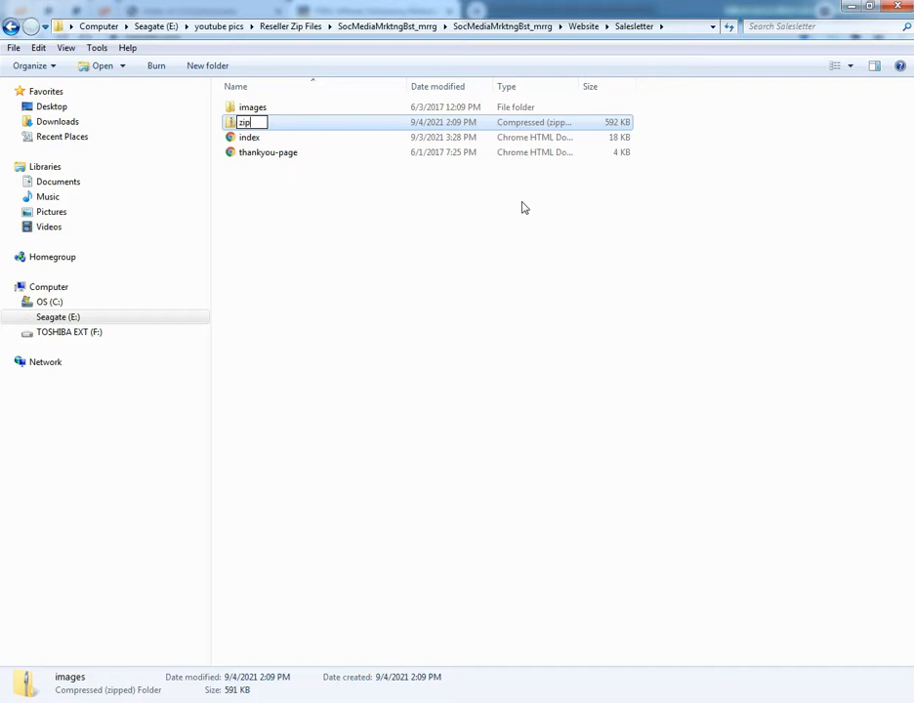
pyautogui.press('Return')
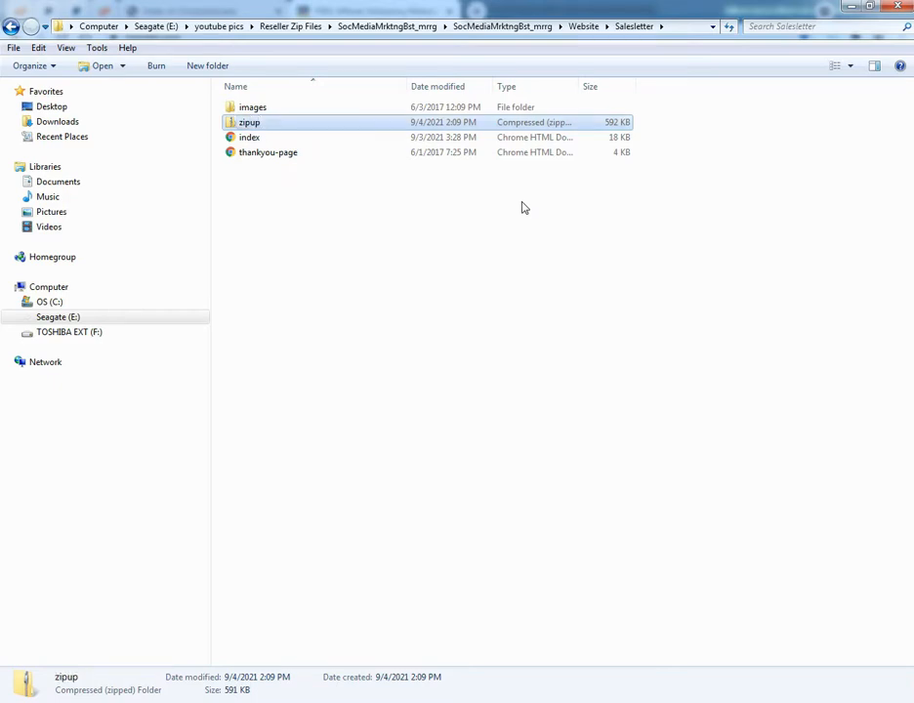
# Switch to Chrome and bring up the cPanel File Manager at the public_html/rwcweb/clickbank directory.
pyautogui.hotkey('alt', 'Tab')
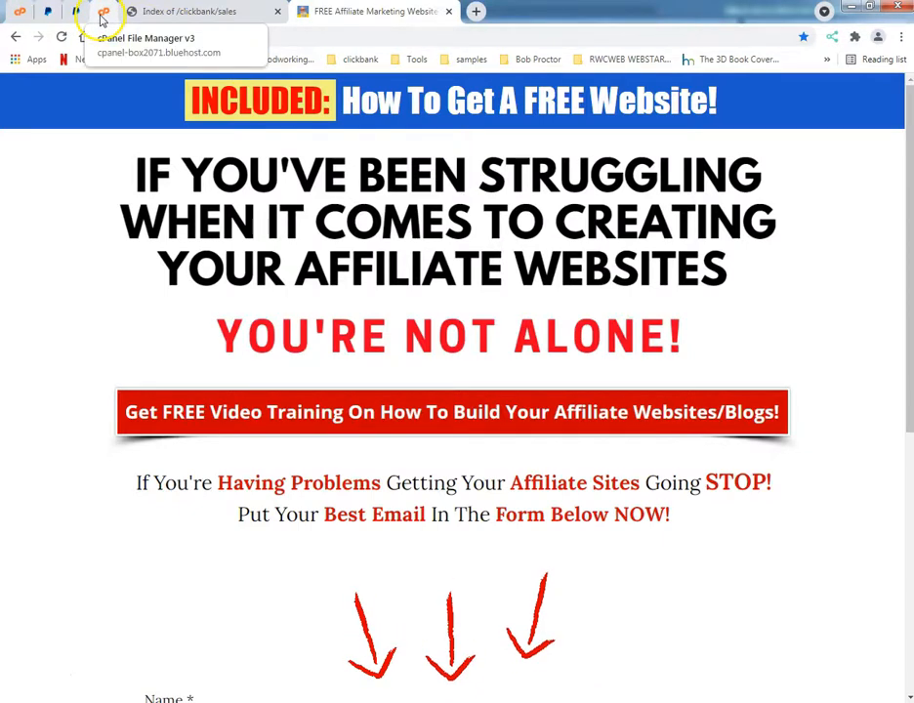
pyautogui.click(101, 14)
pyautogui.click(77, 16)
pyautogui.scroll(-1, 67, 193)
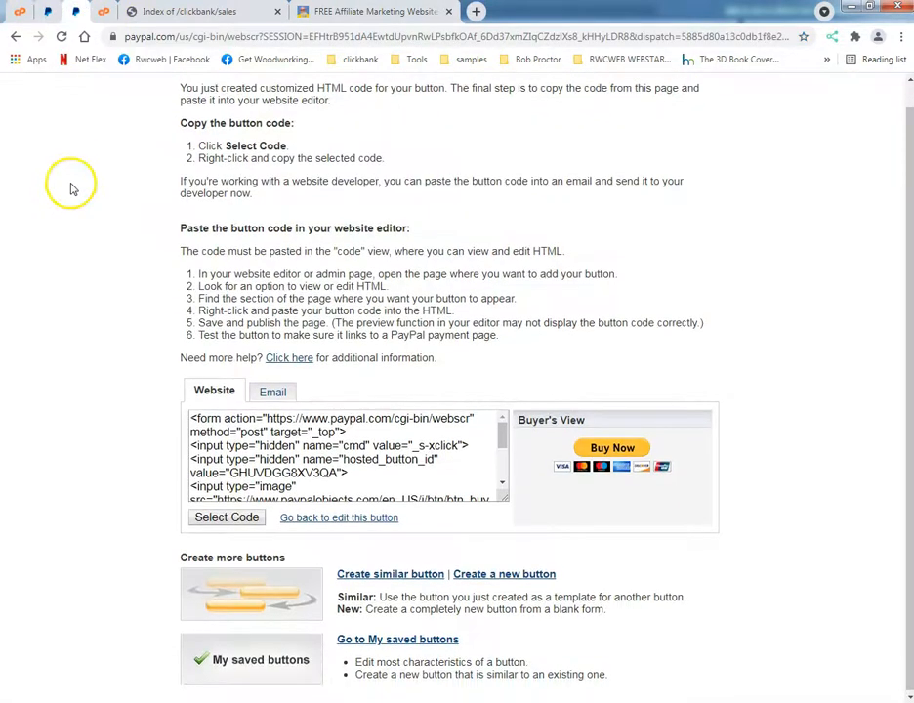
pyautogui.scroll(1, 80, 166)
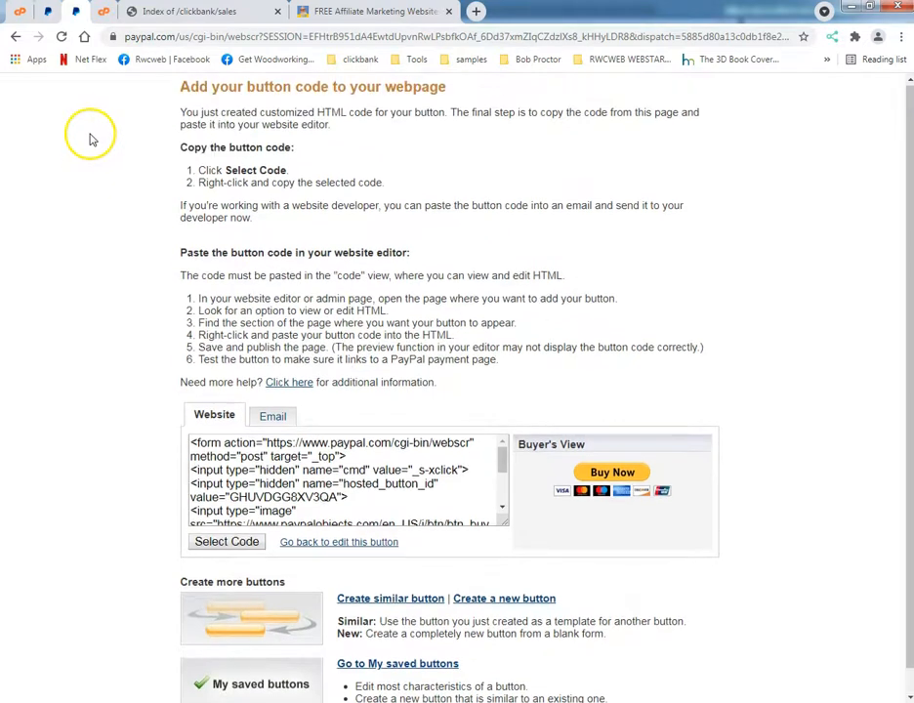
pyautogui.click(152, 12)
pyautogui.click(100, 11)
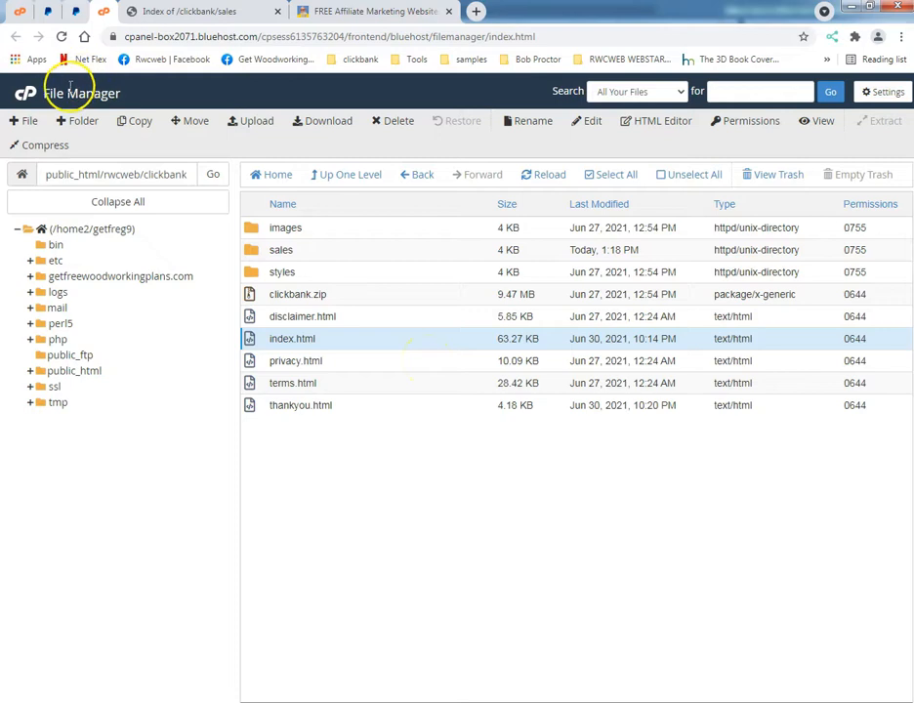
pyautogui.click(22, 14)
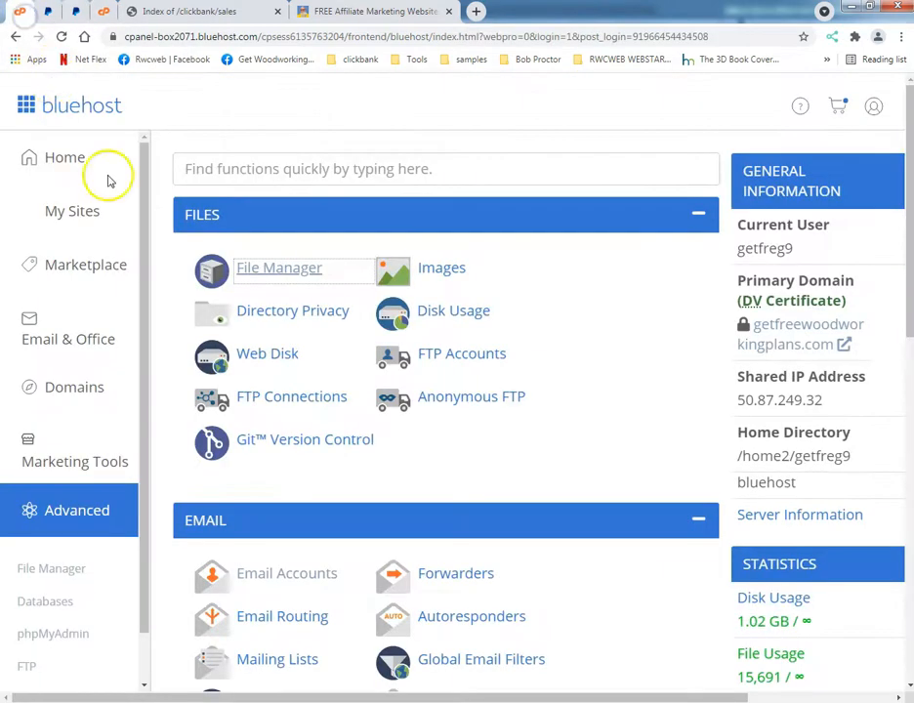
pyautogui.click(47, 14)
pyautogui.click(74, 13)
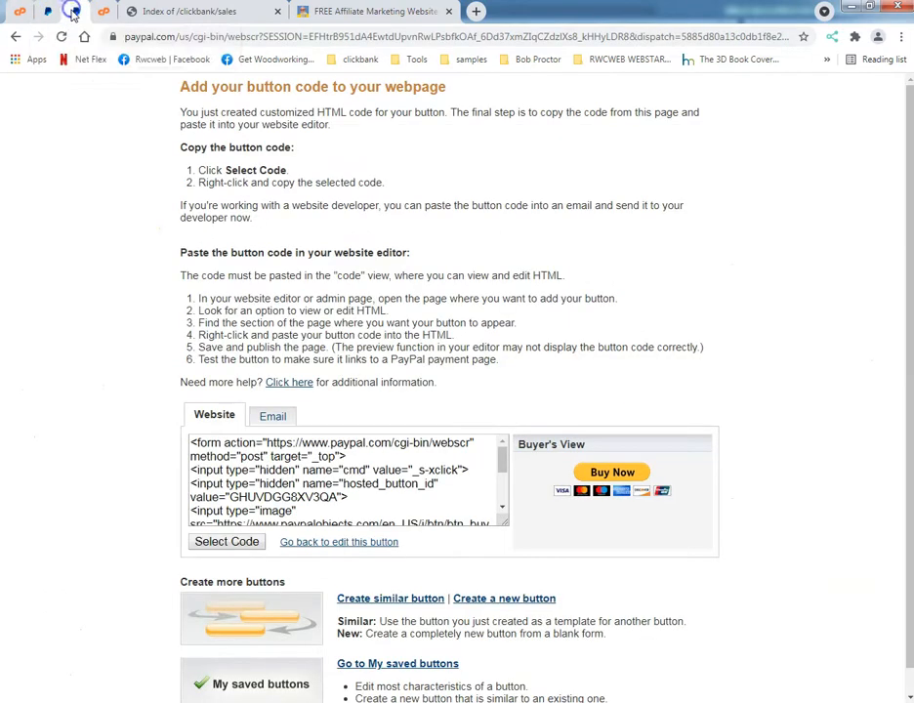
pyautogui.click(100, 14)
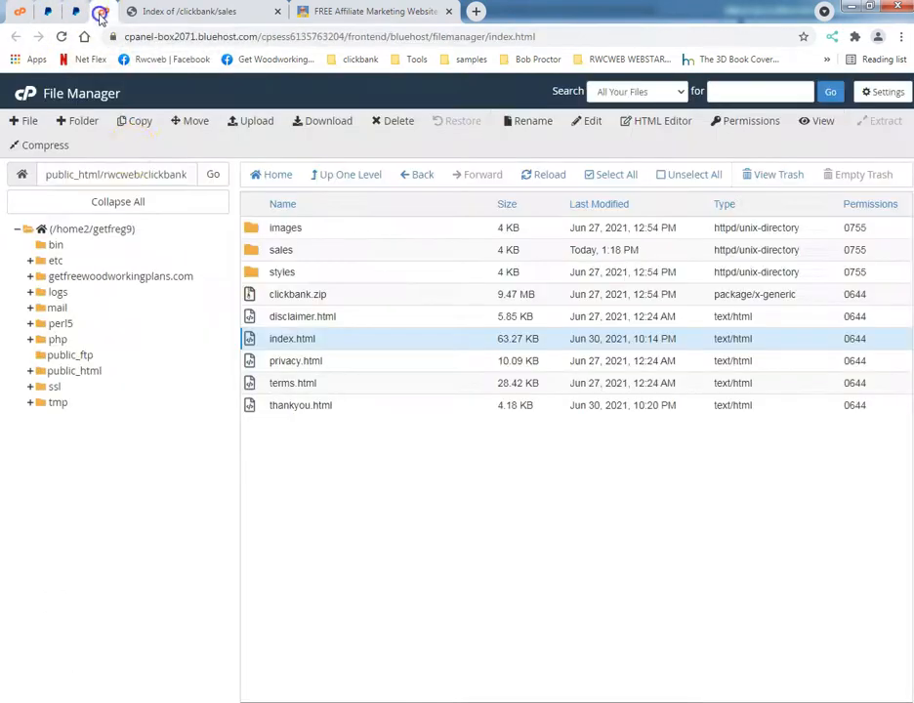
# Upload zipup.zip from the local Salesletter folder into the clickbank/sales directory and return to that directory's file listing.
pyautogui.click(250, 252)
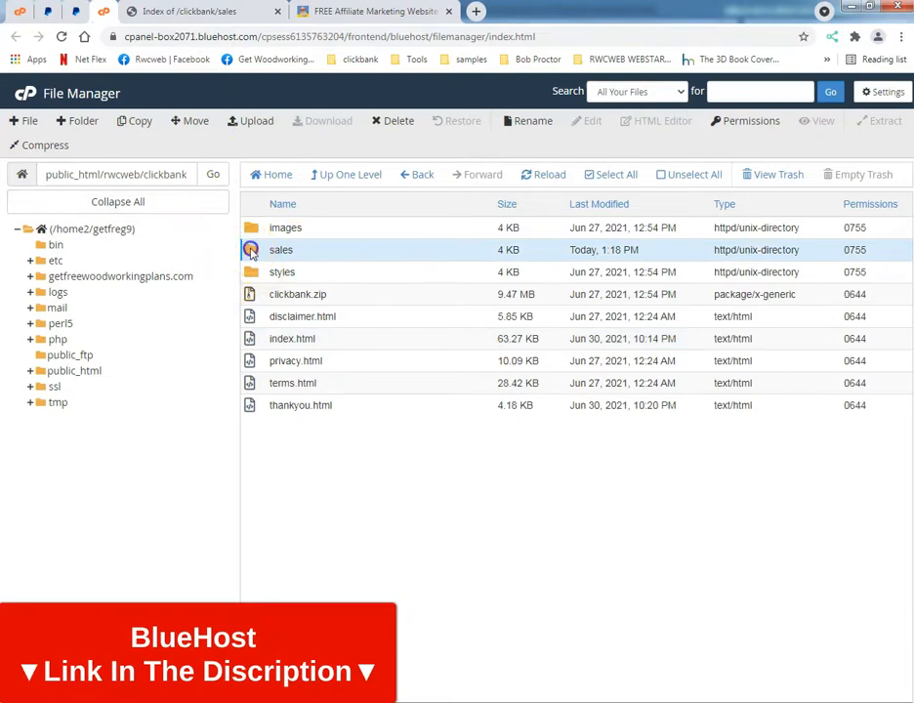
pyautogui.doubleClick(251, 250)
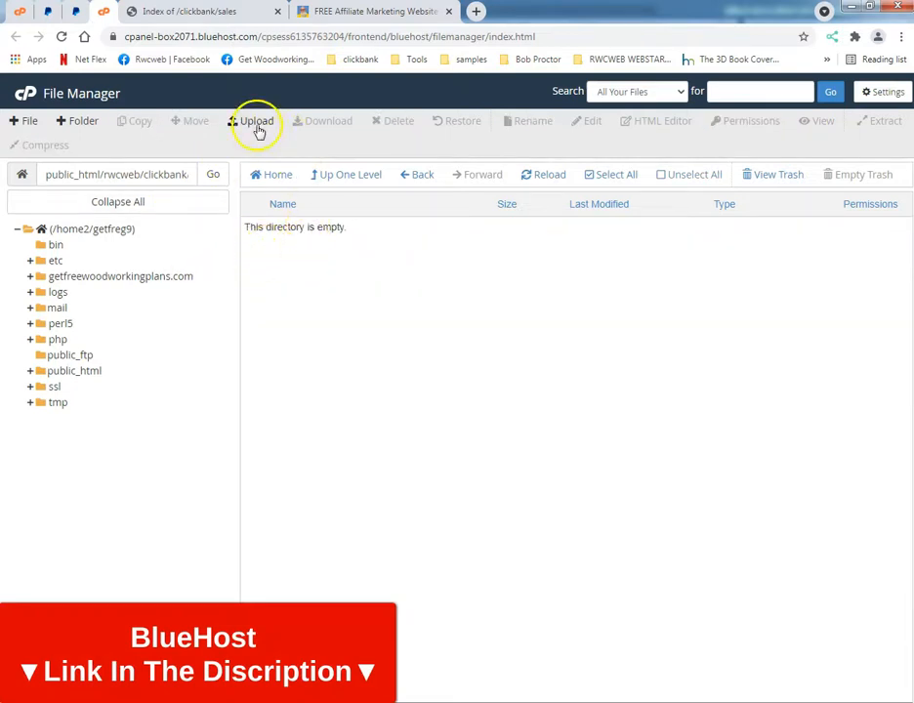
pyautogui.click(256, 124)
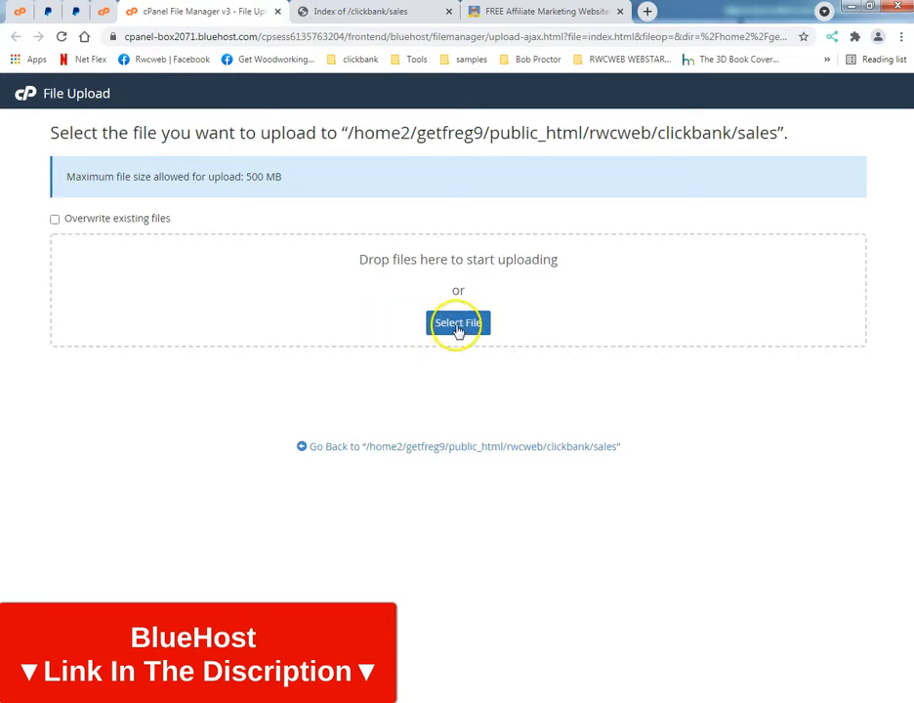
pyautogui.click(458, 326)
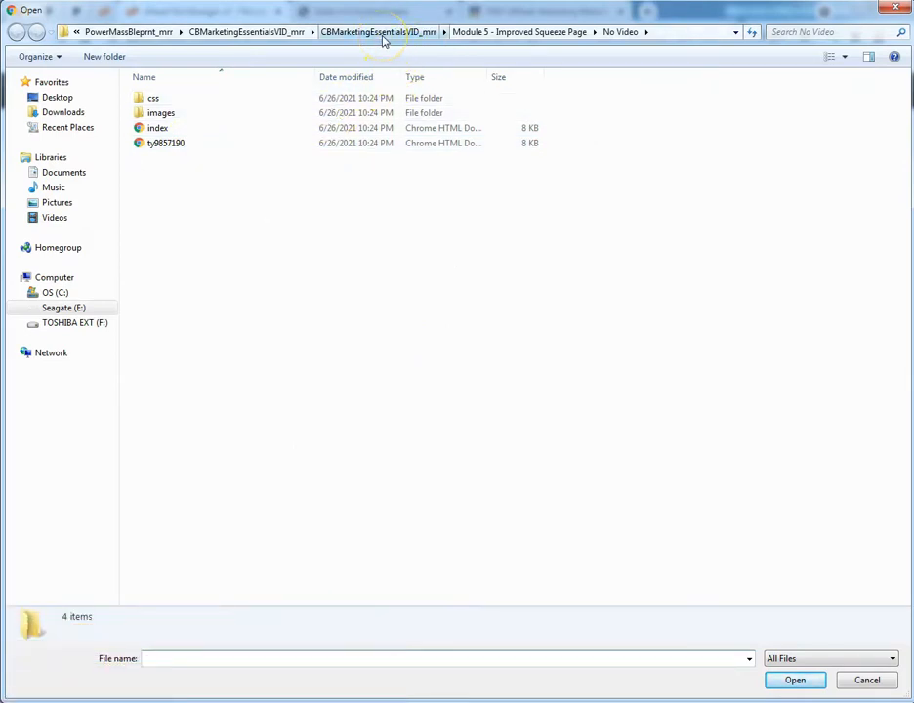
pyautogui.click(843, 685)
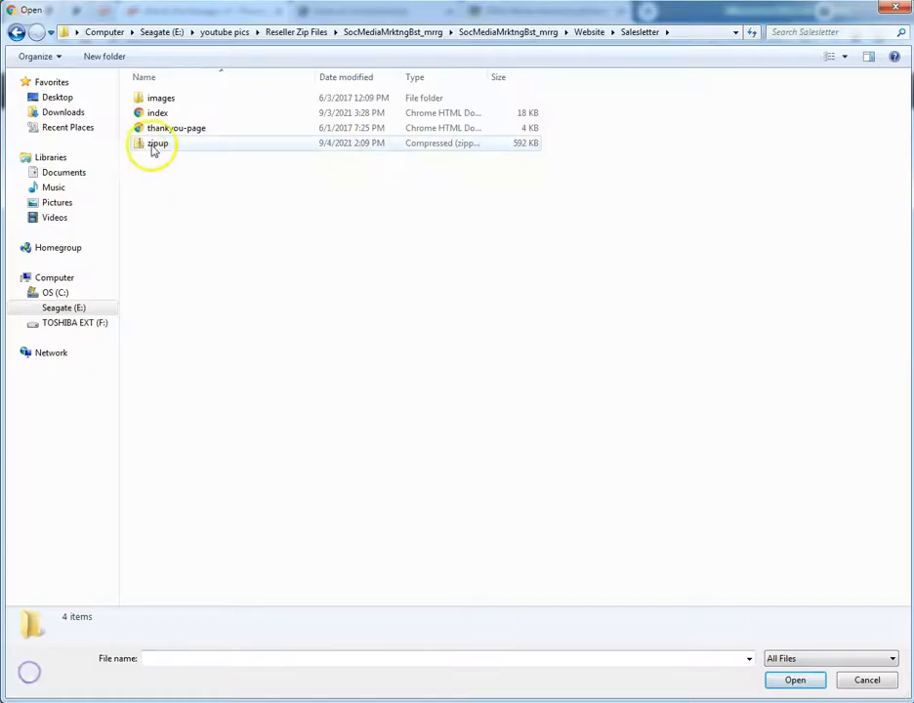
pyautogui.click(152, 146)
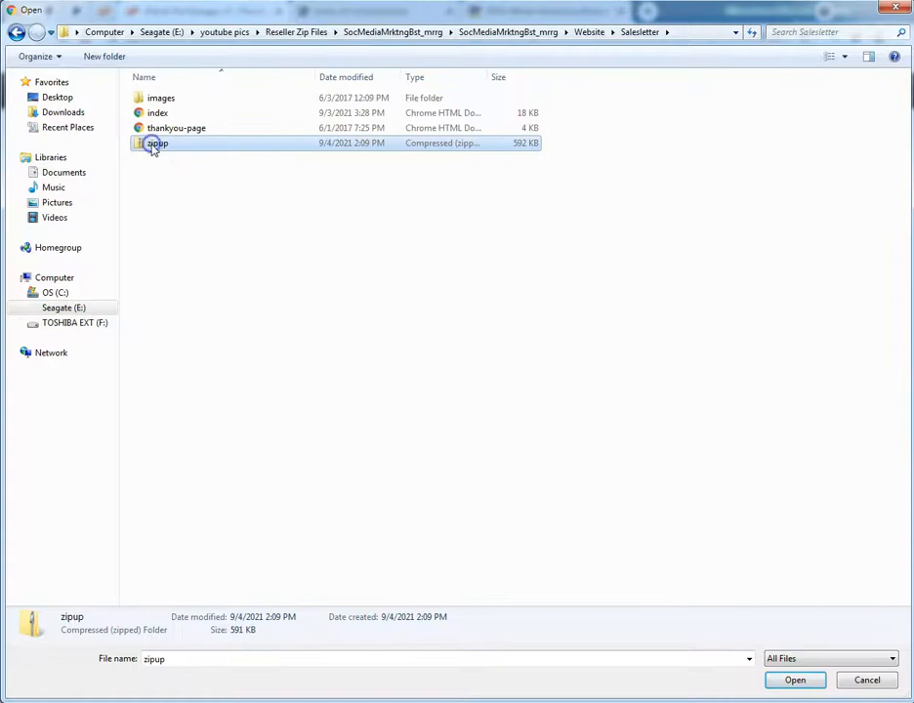
pyautogui.click(778, 680)
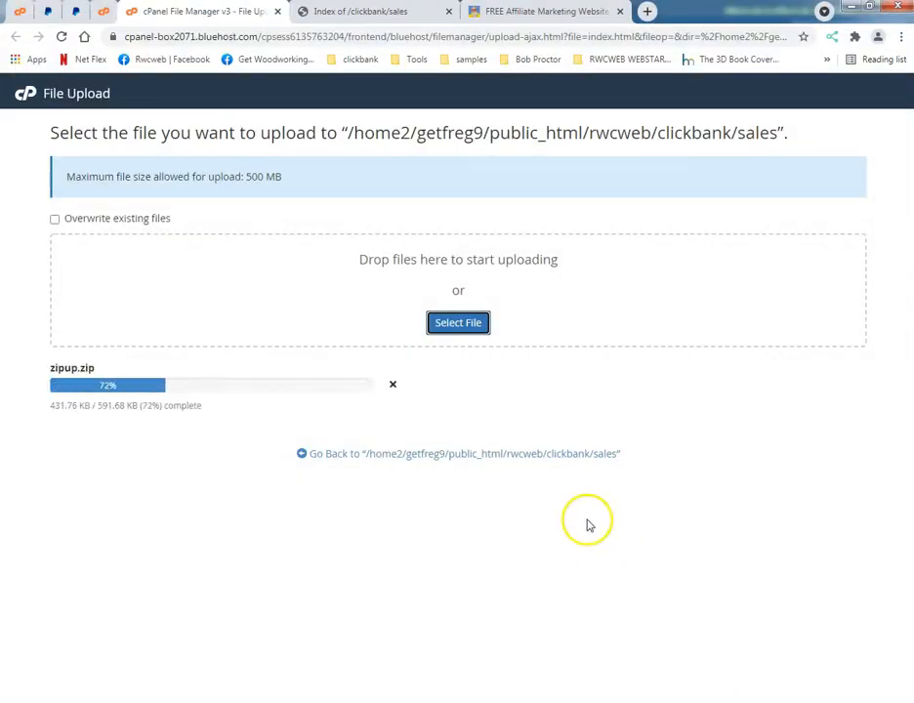
pyautogui.click(452, 457)
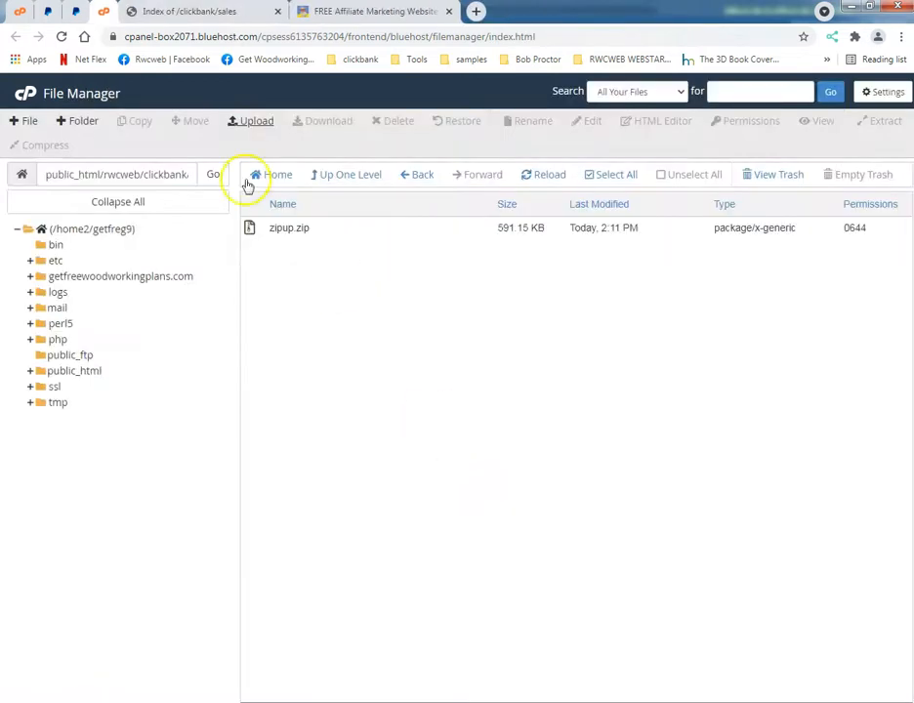
# Extract zipup.zip into /public_html/rwcweb/clickbank/sales and close the extraction results.
pyautogui.click(285, 228)
pyautogui.rightClick(287, 229)
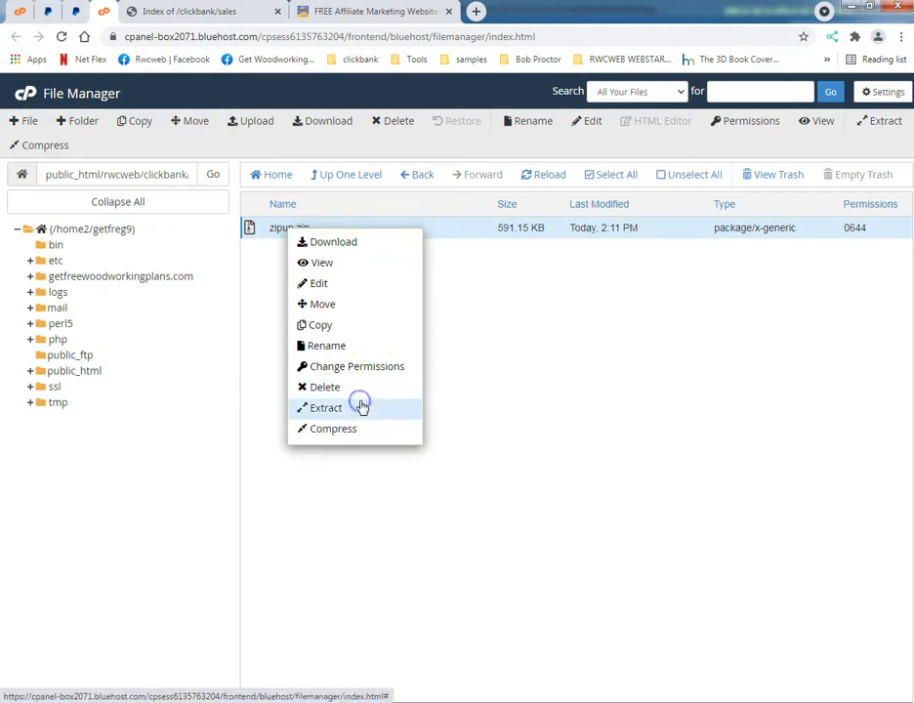
pyautogui.click(349, 410)
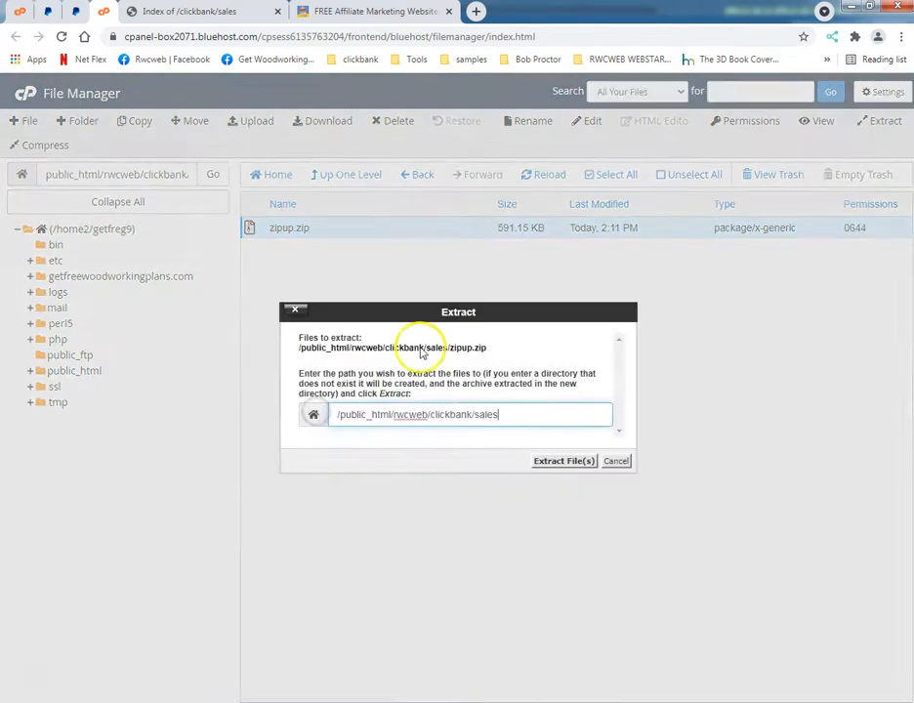
pyautogui.click(583, 460)
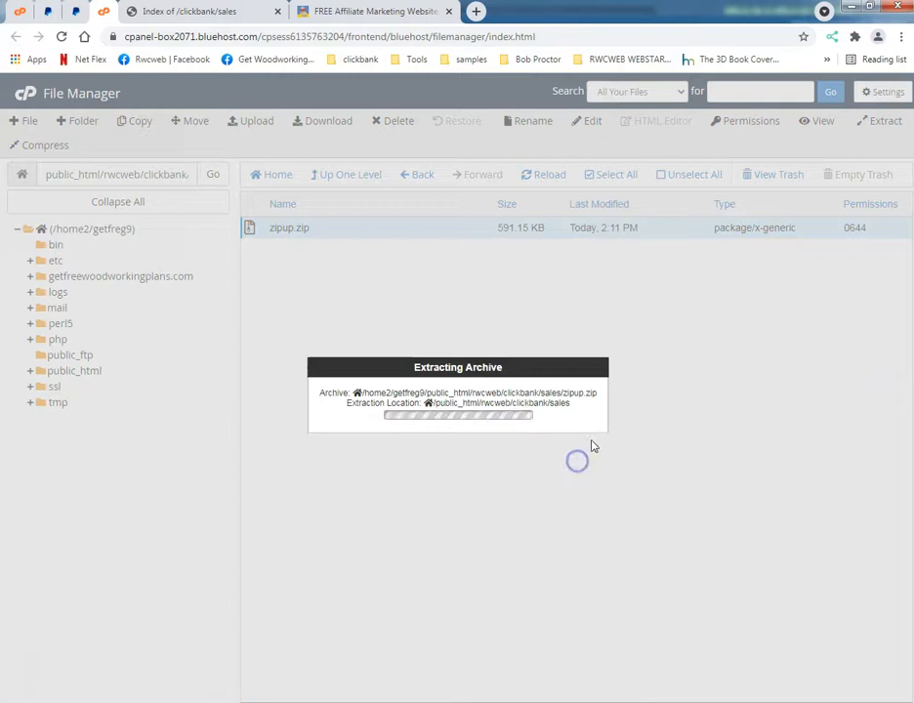
pyautogui.click(688, 533)
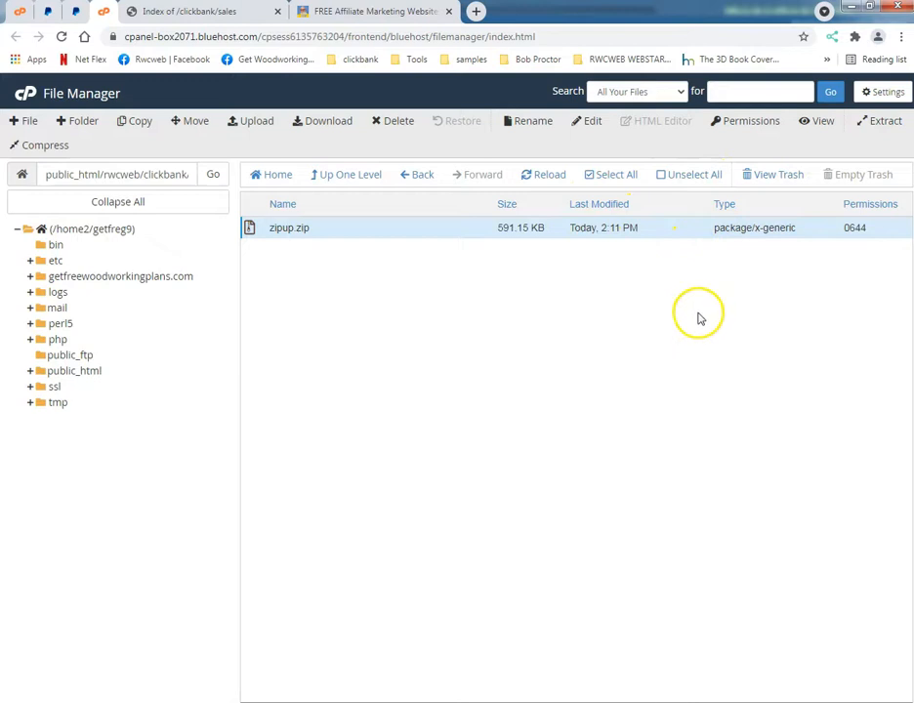
# Reload the File Manager and reopen the sales folder inside clickbank.
pyautogui.click(61, 37)
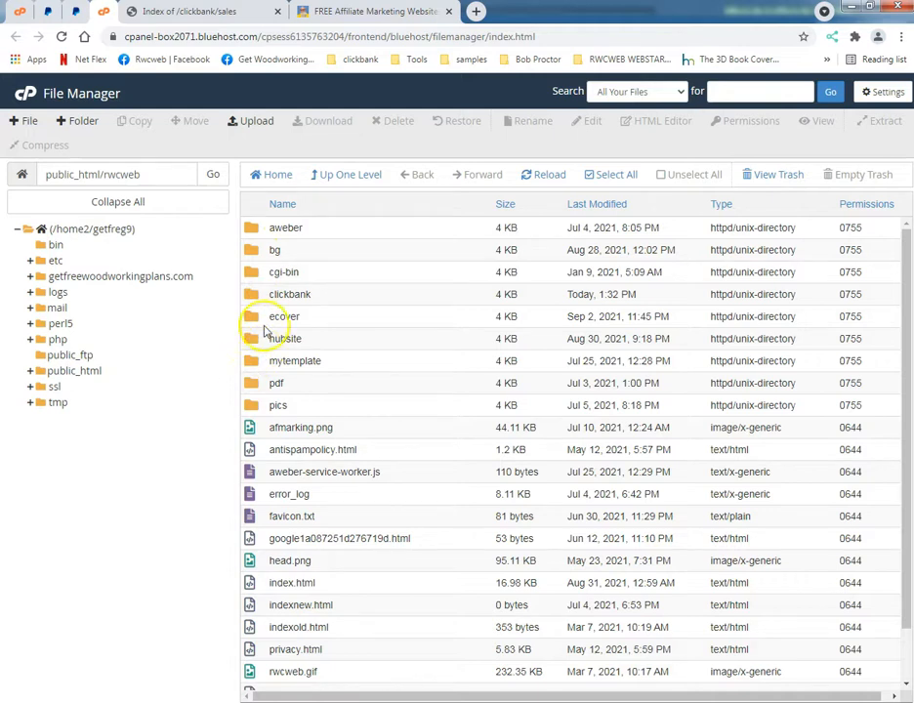
pyautogui.doubleClick(251, 297)
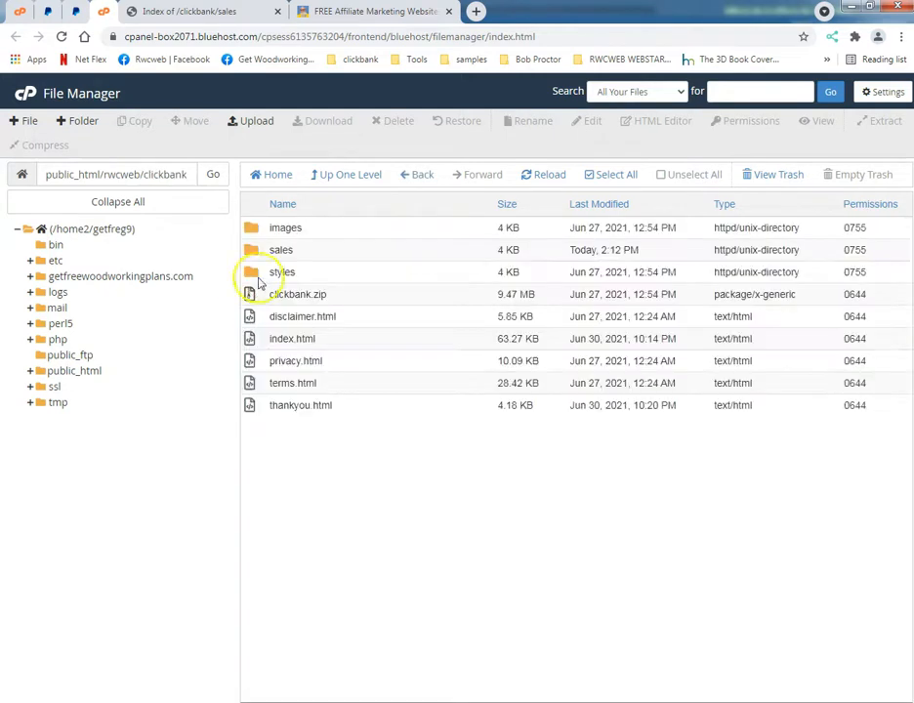
pyautogui.doubleClick(251, 248)
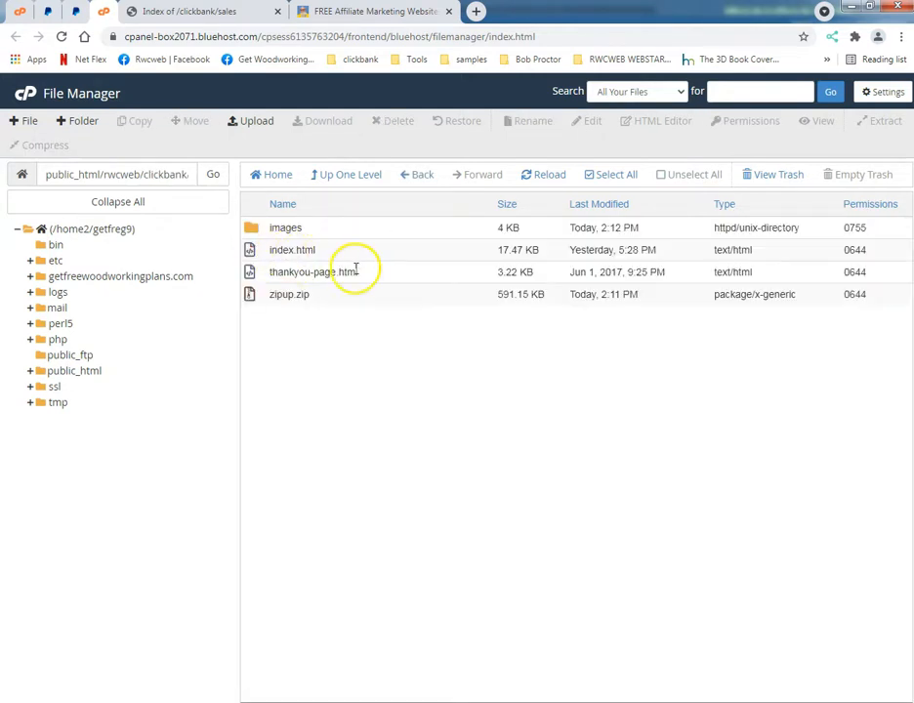
# Delete the zipup.zip archive from the sales folder.
pyautogui.click(307, 297)
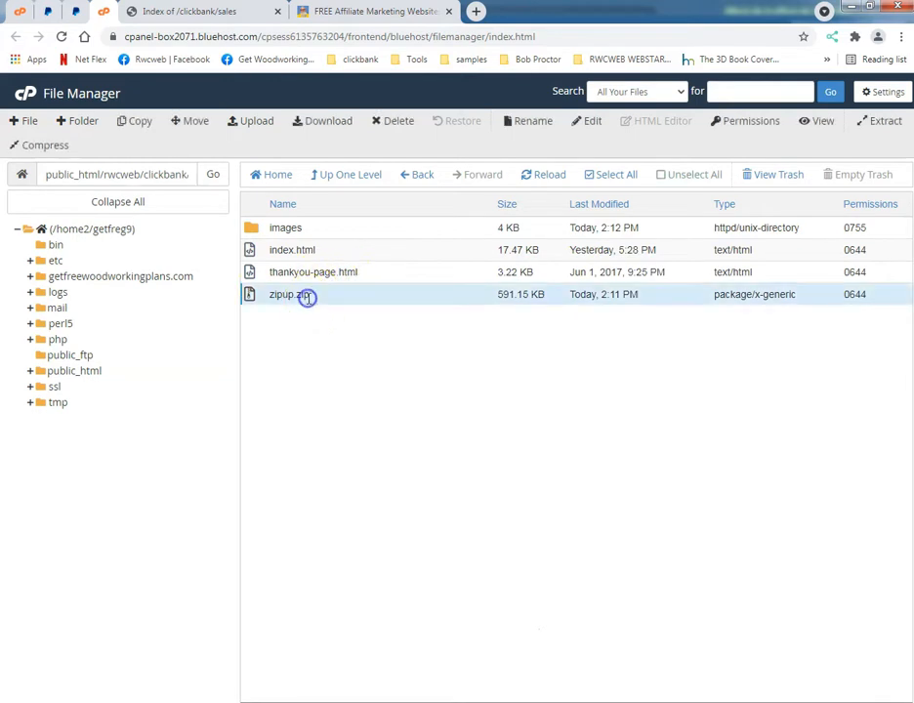
pyautogui.click(387, 119)
pyautogui.click(592, 434)
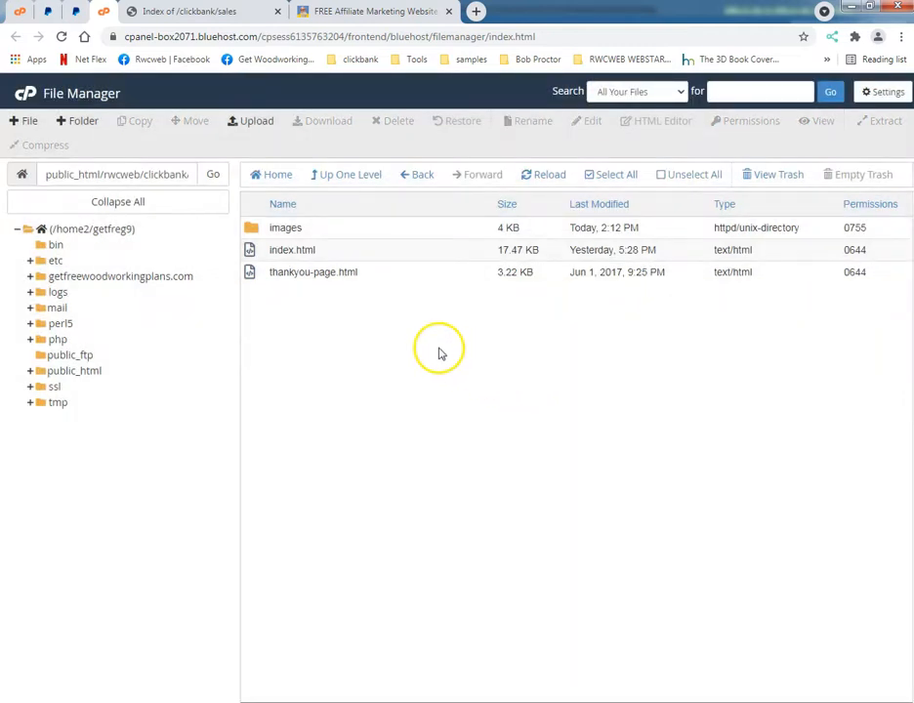
# Open the sales folder's index.html in the HTML Editor.
pyautogui.click(291, 251)
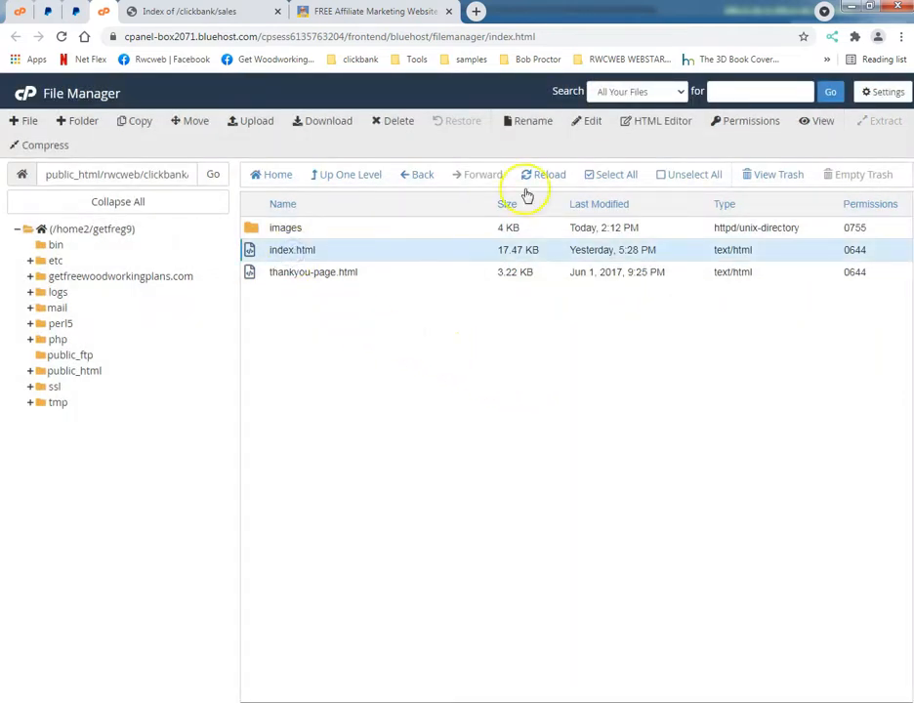
pyautogui.click(647, 124)
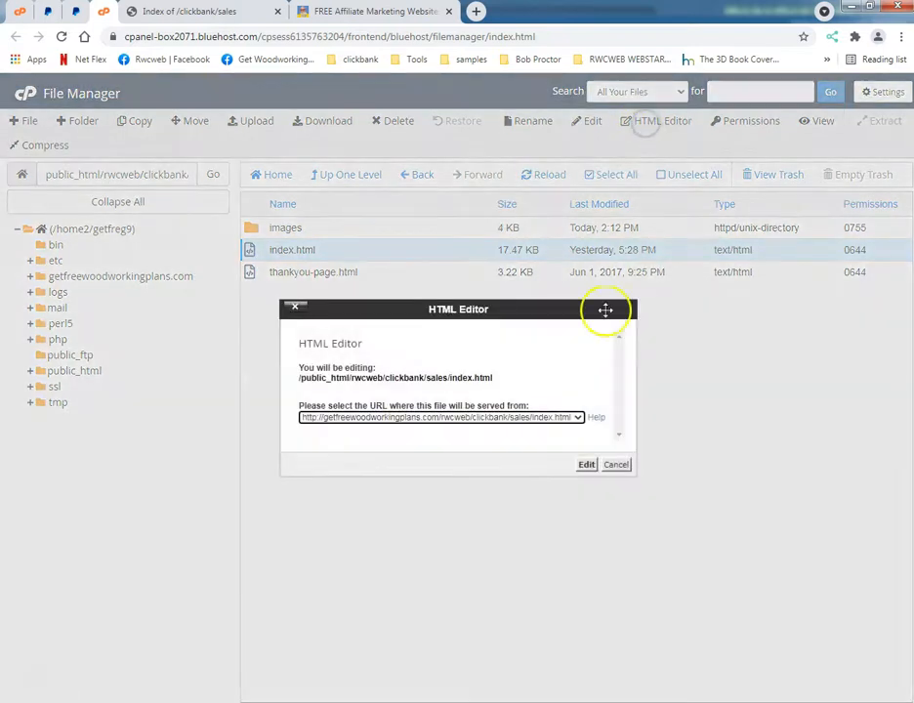
pyautogui.click(585, 466)
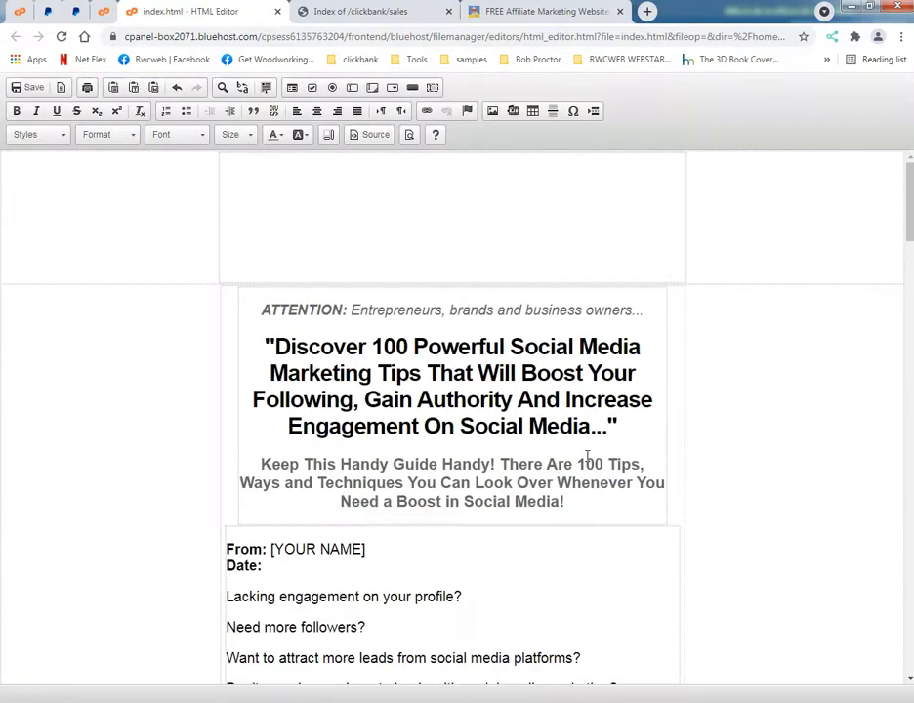
# Replace the Buy Now button in the dashed order box with the placeholder text xxxxxx.
pyautogui.scroll(-14, 586, 469)
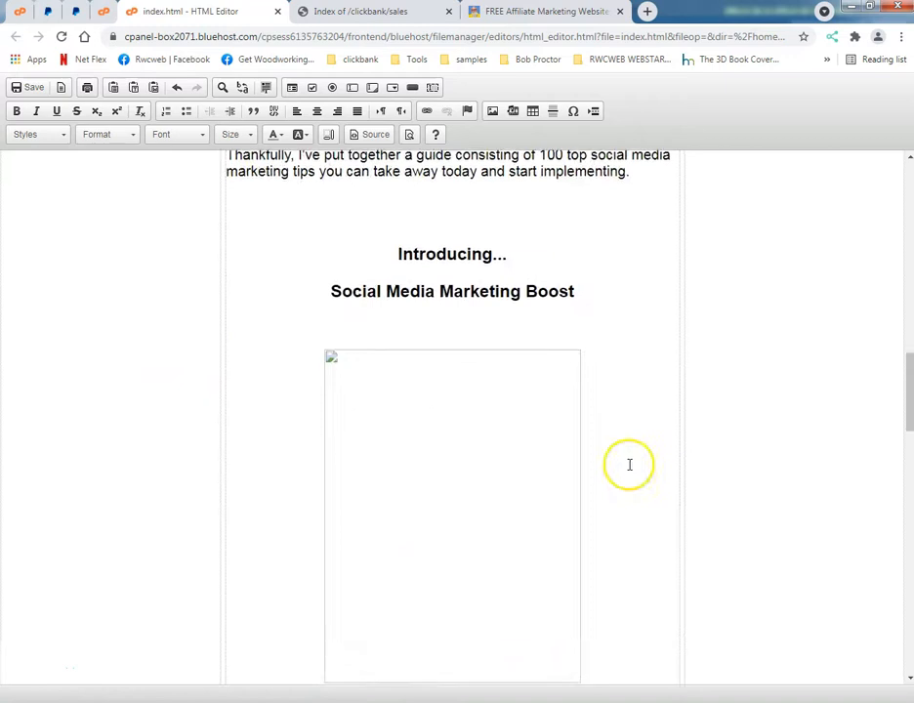
pyautogui.scroll(-15, 630, 465)
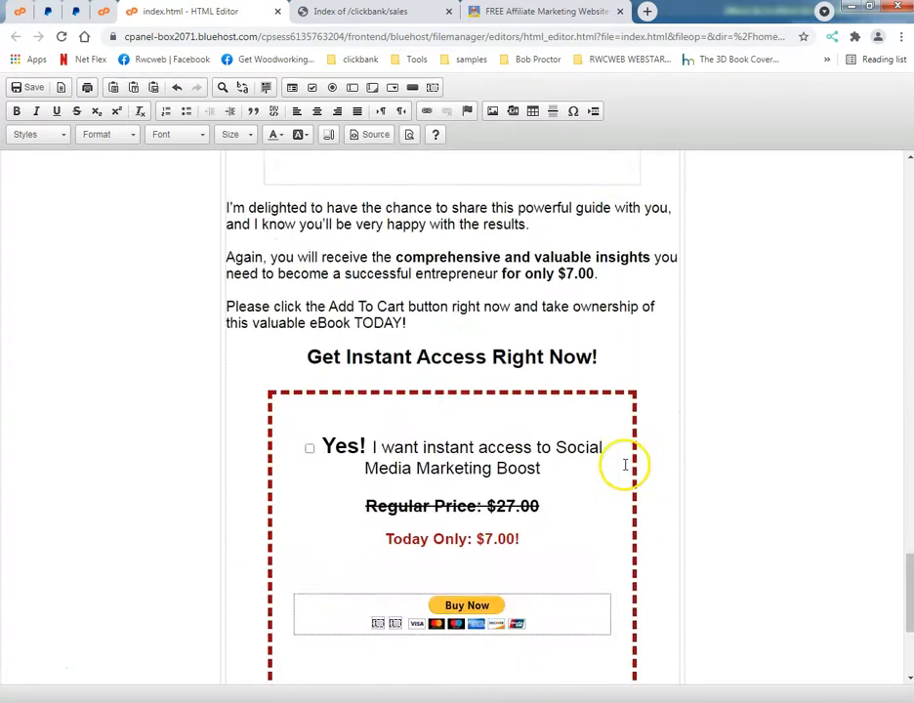
pyautogui.scroll(-3, 625, 465)
pyautogui.click(458, 377)
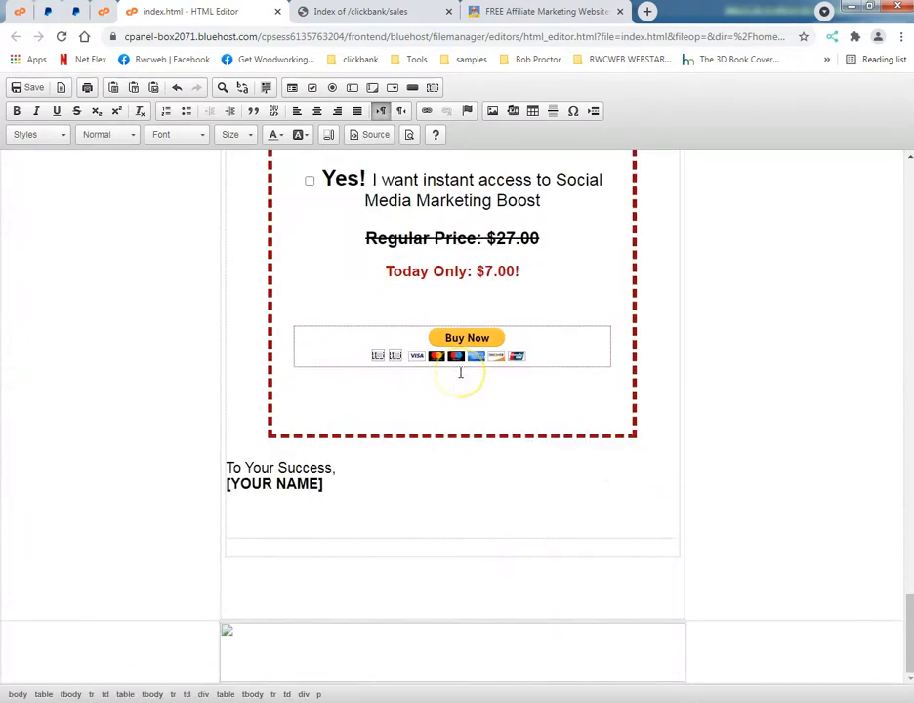
pyautogui.press('BackSpace')
pyautogui.press('BackSpace')
pyautogui.press('BackSpace')
pyautogui.press('BackSpace')
pyautogui.press('BackSpace')
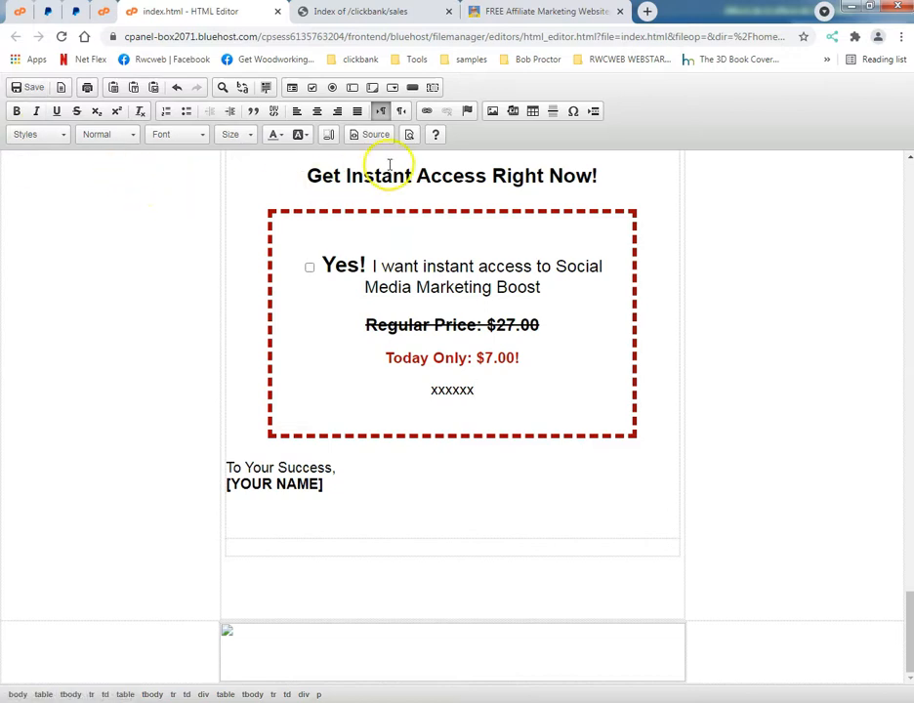
# Show the page's HTML source, search for xxx, and select the xxxxxx placeholder in the order box code.
pyautogui.click(375, 135)
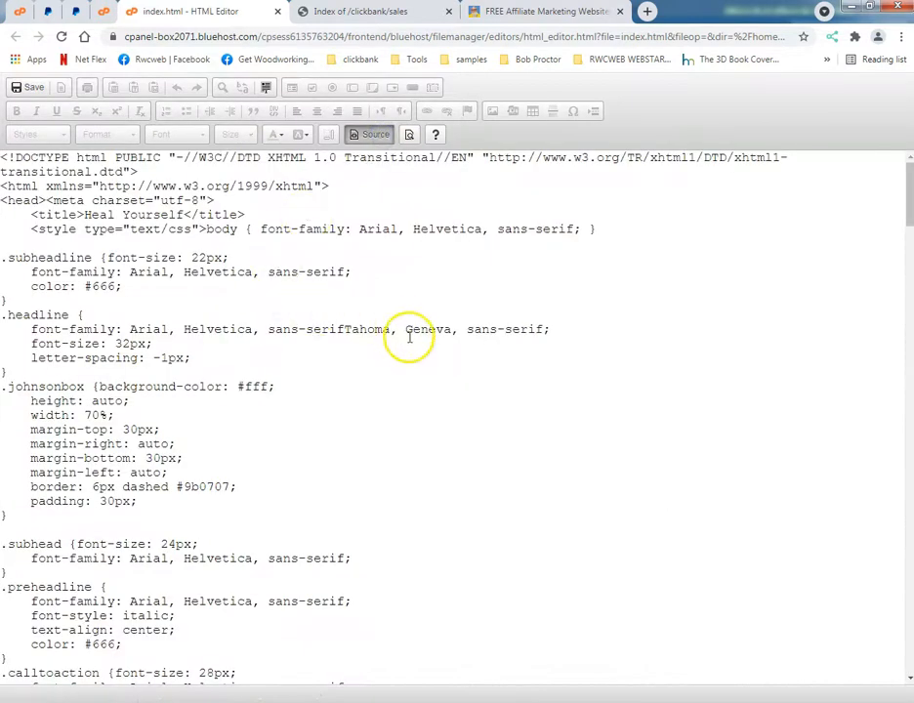
pyautogui.hotkey('ctrl', 'f')
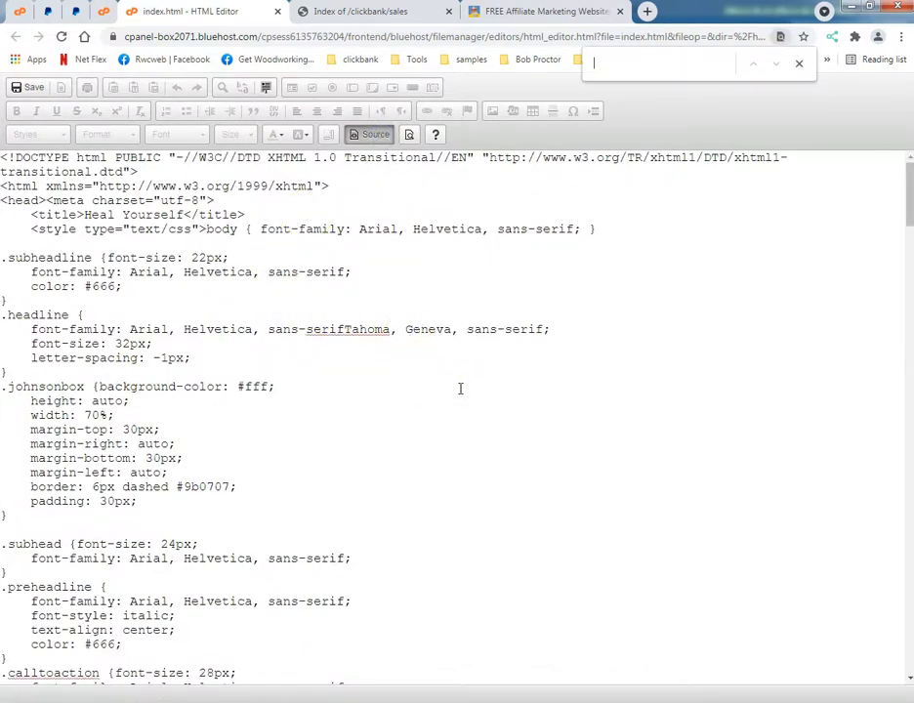
pyautogui.write('xxx')
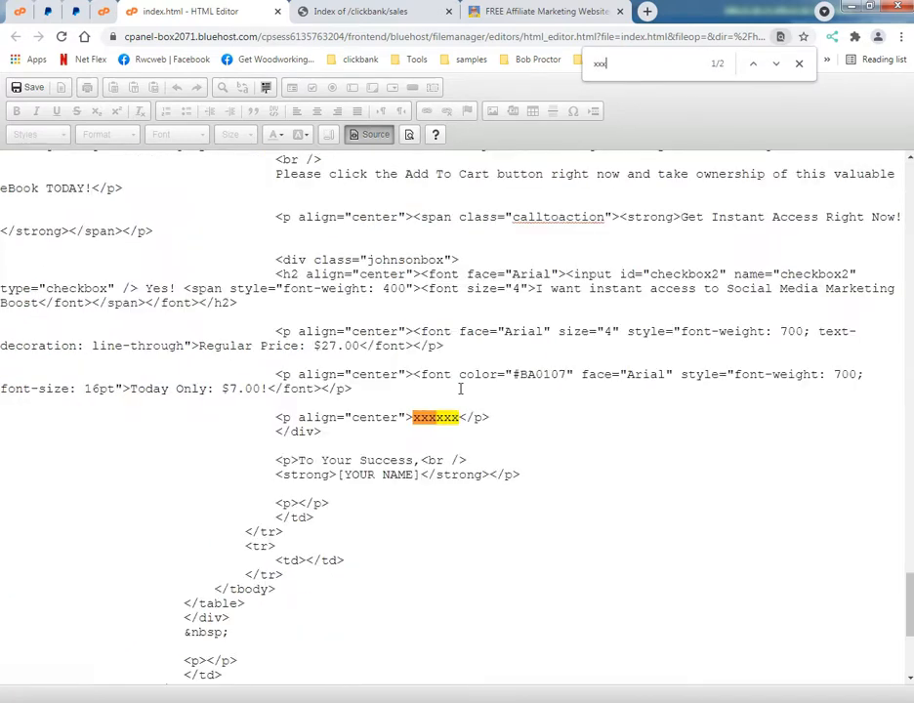
pyautogui.click(421, 435)
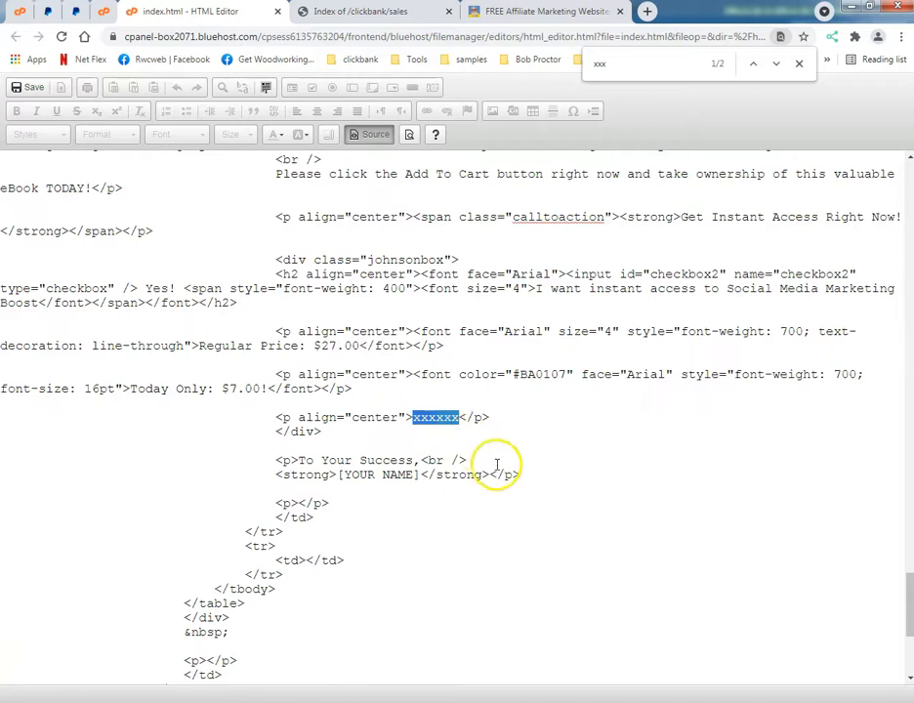
# Copy the complete website code of the Buy Now button from the PayPal page and return to the index.html source.
pyautogui.click(76, 10)
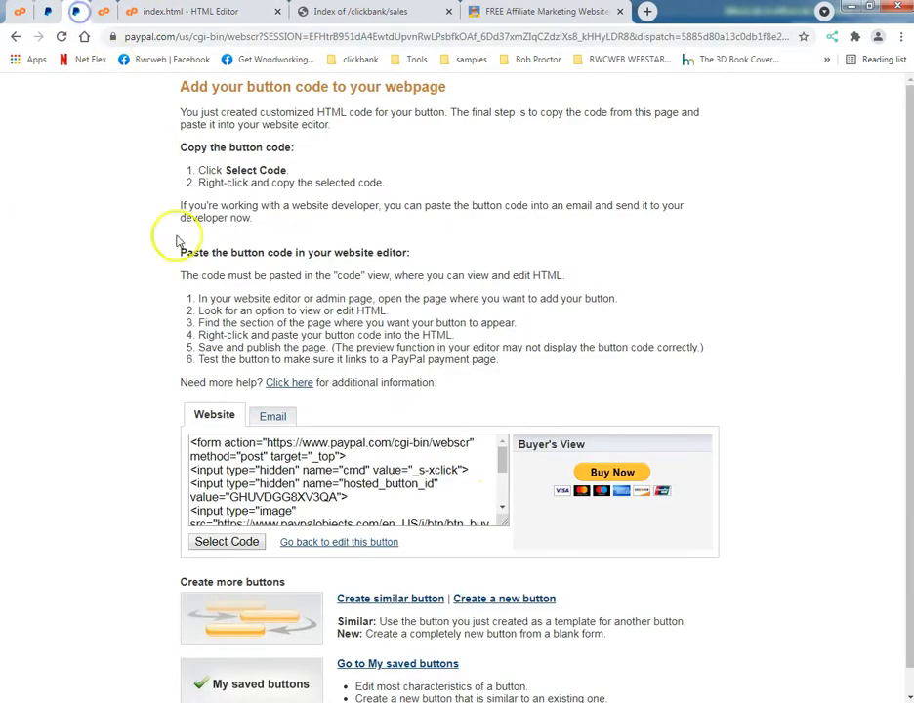
pyautogui.scroll(-1, 153, 373)
pyautogui.click(285, 459)
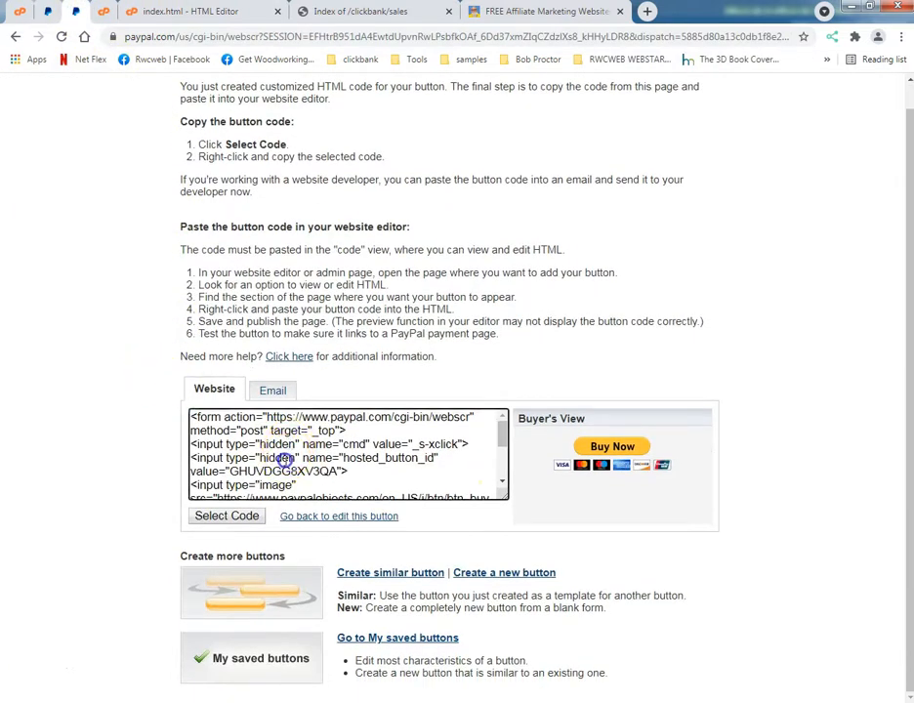
pyautogui.hotkey('ctrl', 'a')
pyautogui.click(228, 516)
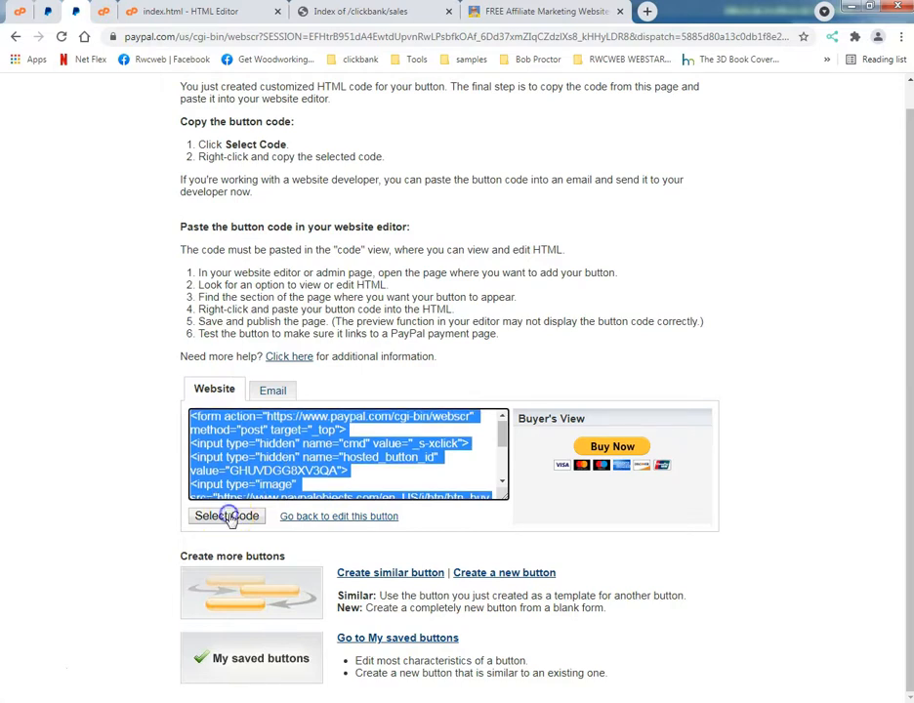
pyautogui.rightClick(274, 448)
pyautogui.click(303, 461)
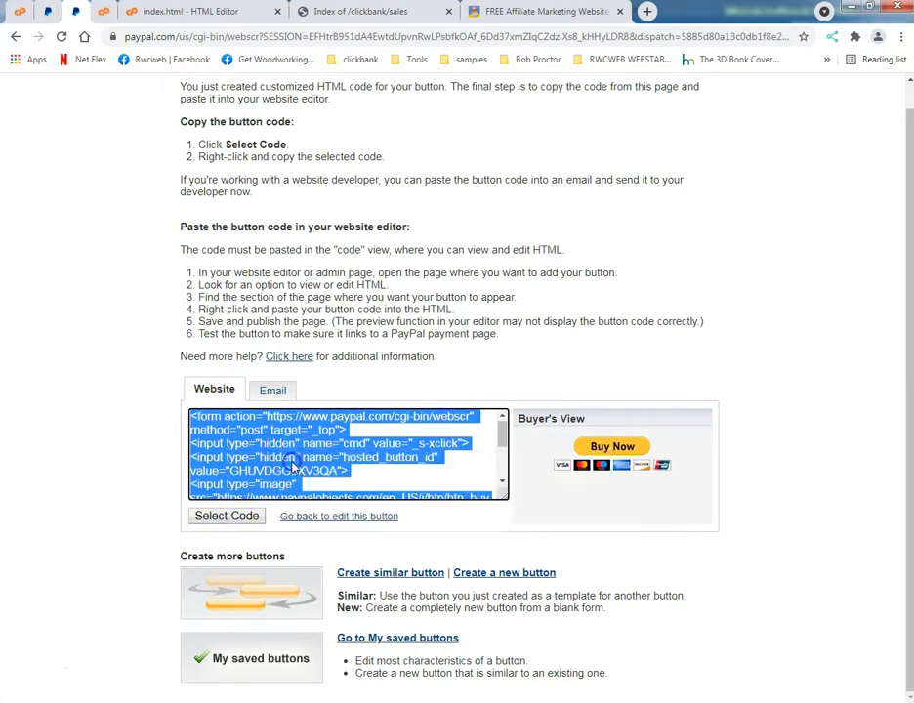
pyautogui.scroll(1, 525, 509)
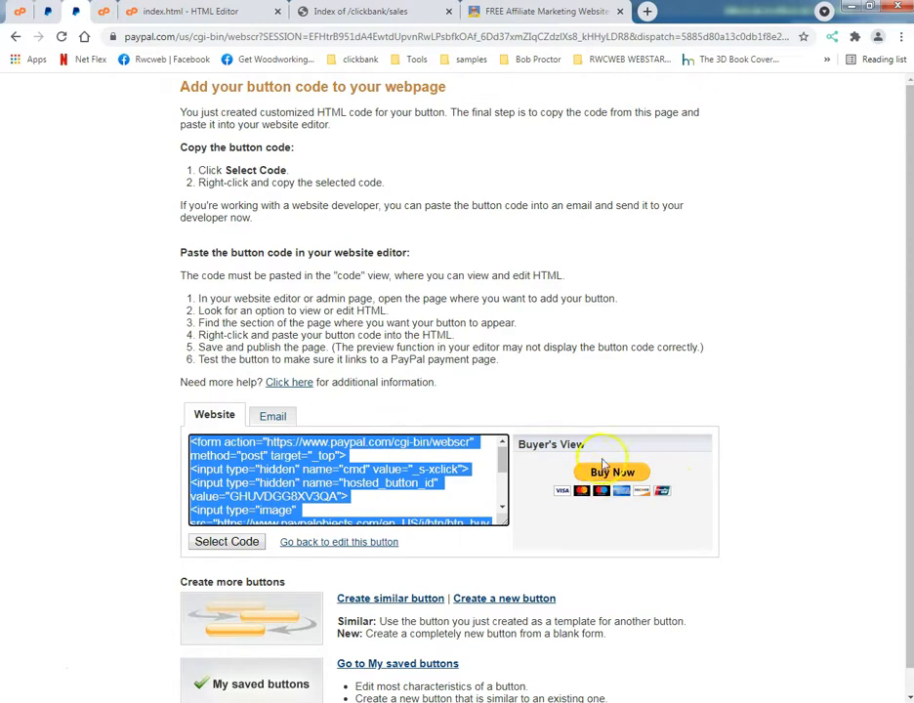
pyautogui.click(383, 17)
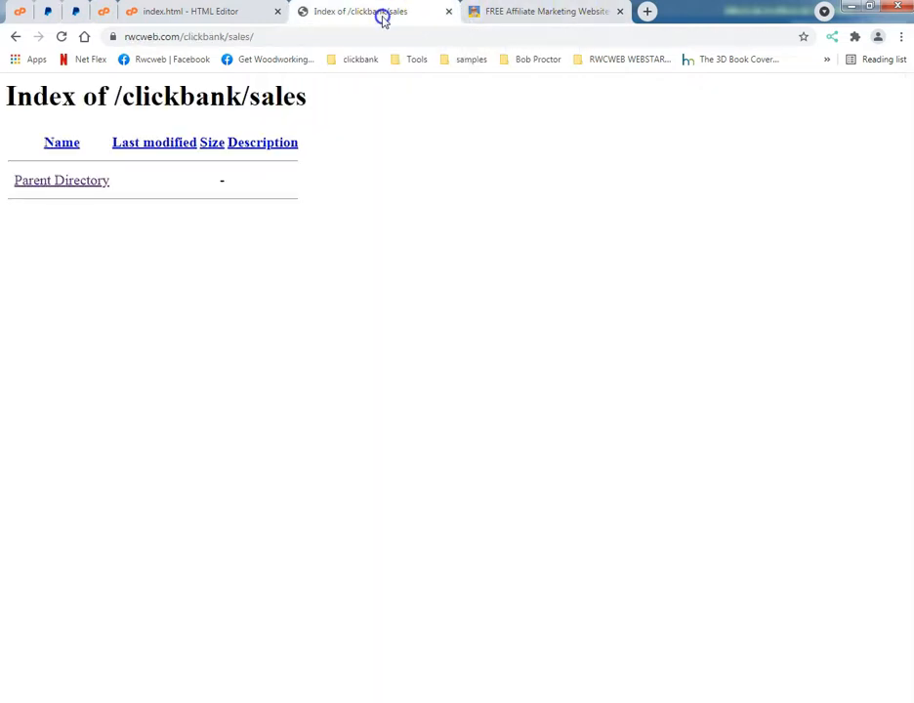
pyautogui.click(231, 9)
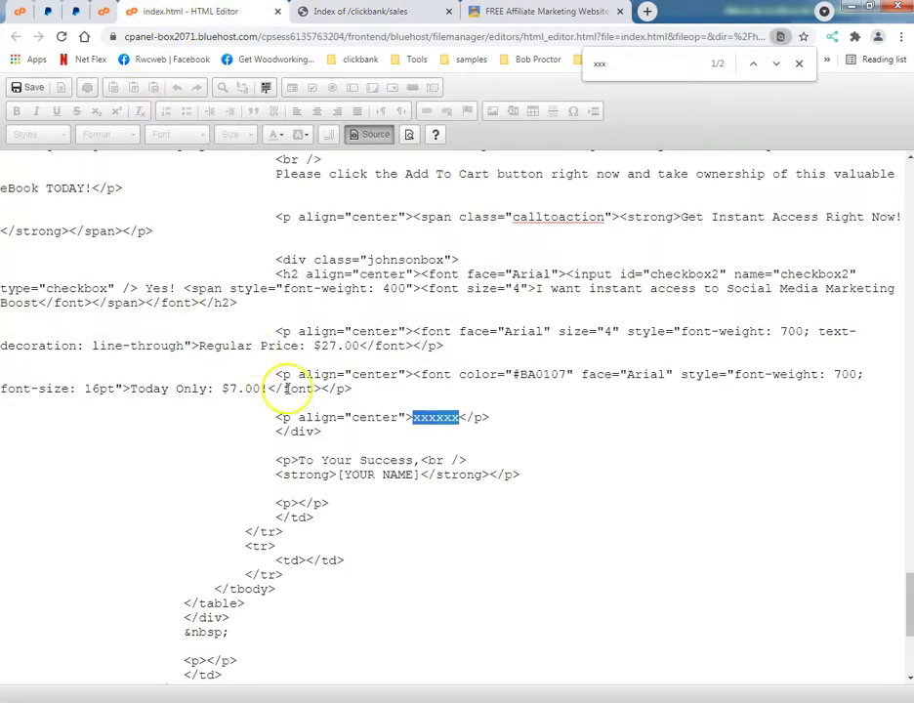
# Paste the copied PayPal button code over the xxxxxx placeholder and return to the visual view of the order box.
pyautogui.hotkey('ctrl', 'v')
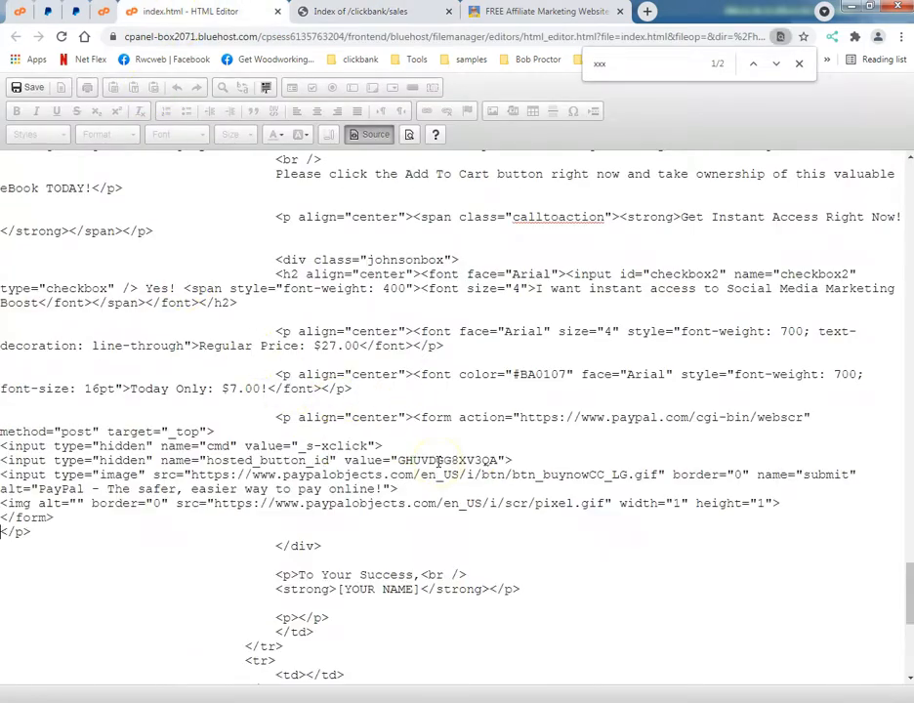
pyautogui.click(365, 134)
pyautogui.scroll(-3, 752, 467)
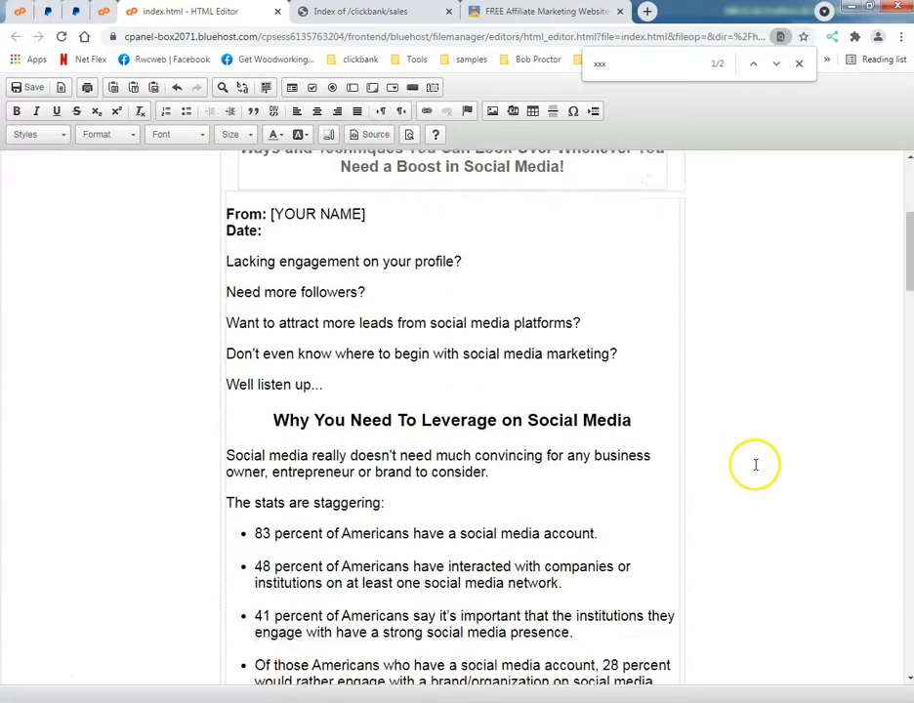
pyautogui.scroll(-15, 752, 467)
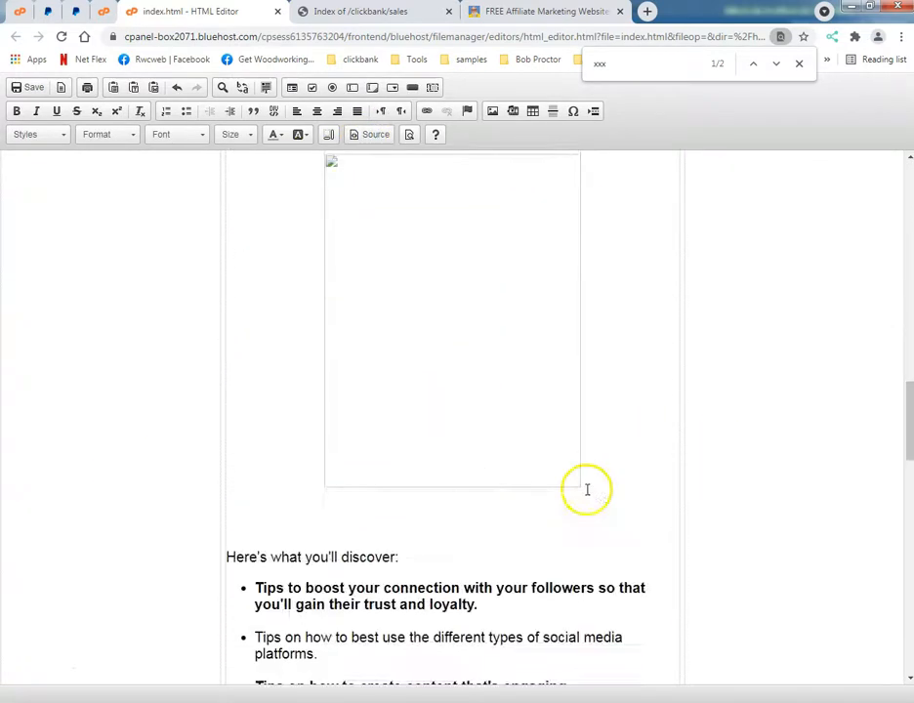
pyautogui.scroll(-13, 587, 490)
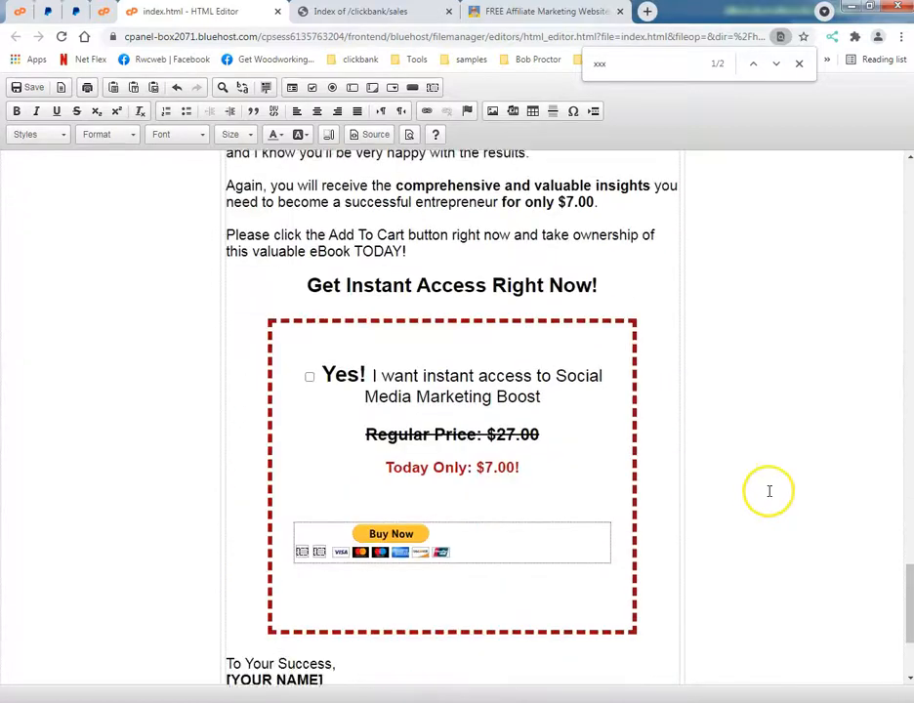
pyautogui.scroll(-3, 769, 491)
# Center the PayPal Buy Now button in the dashed order box and save index.html.
pyautogui.click(508, 399)
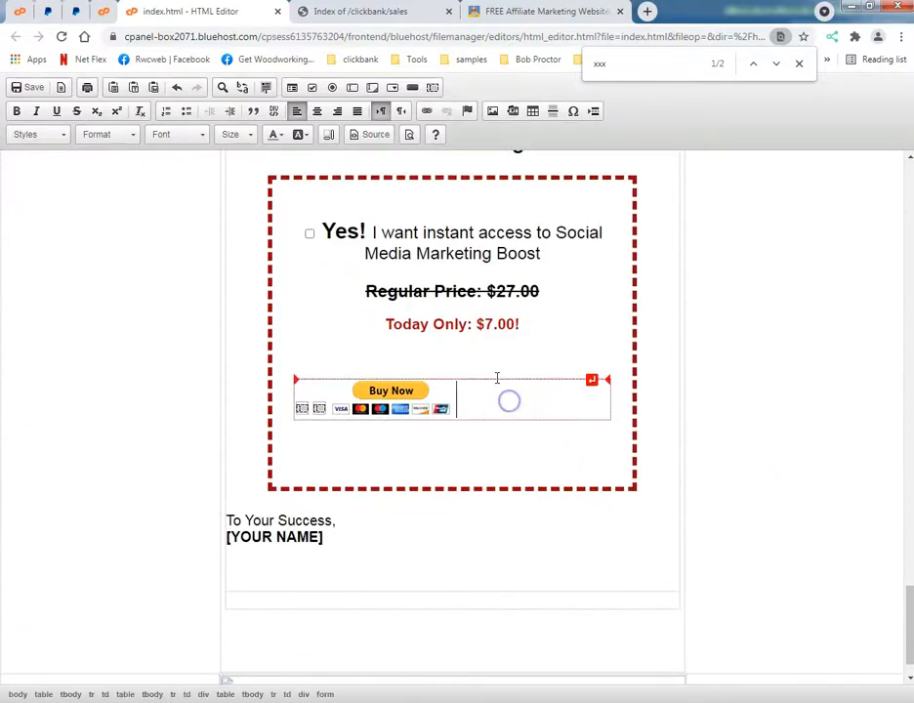
pyautogui.click(316, 110)
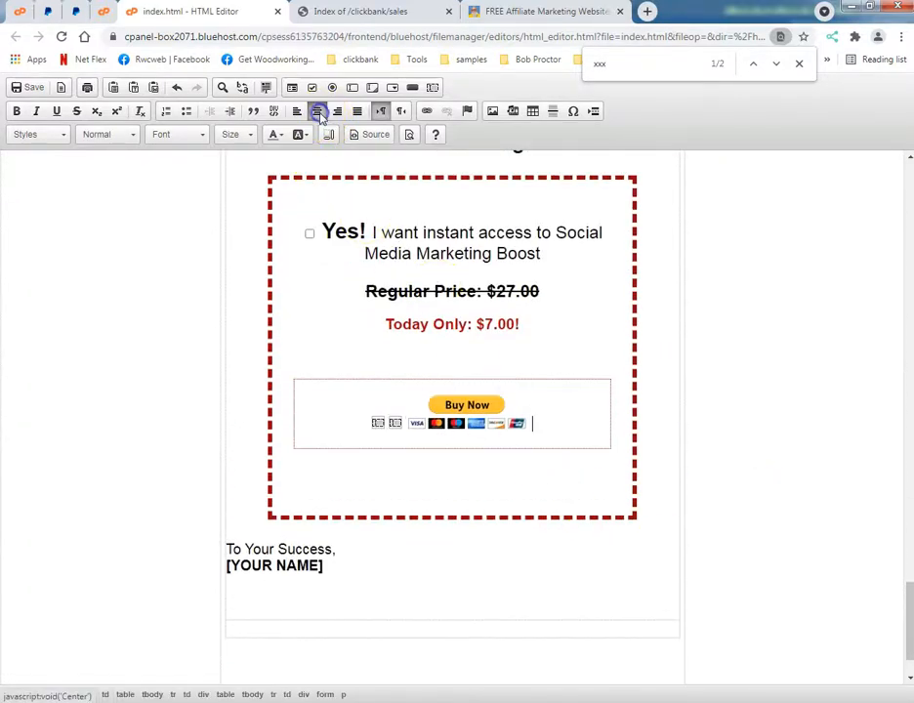
pyautogui.click(739, 325)
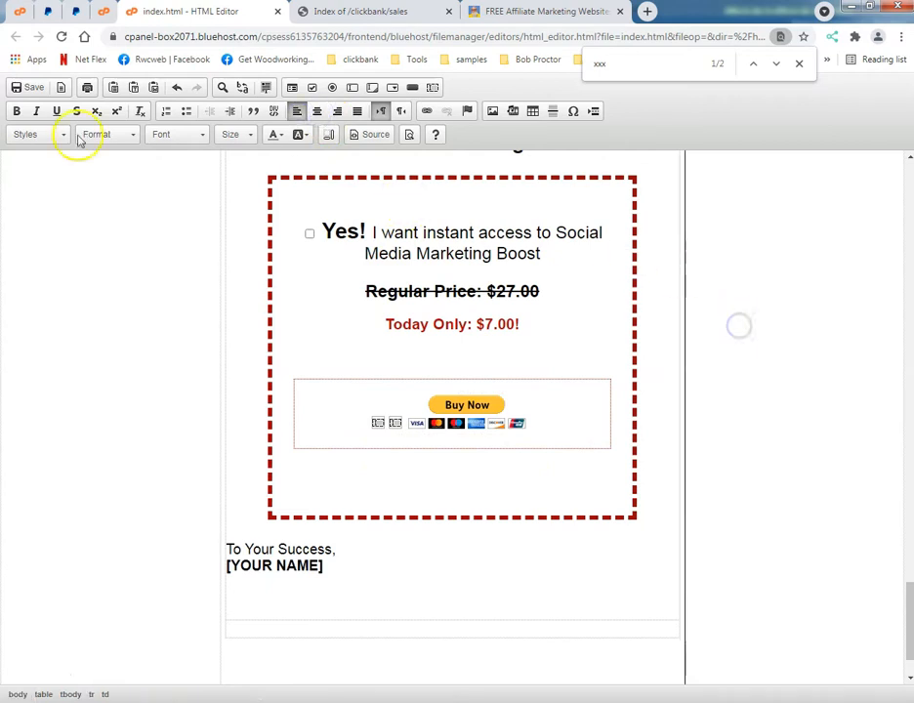
pyautogui.click(27, 89)
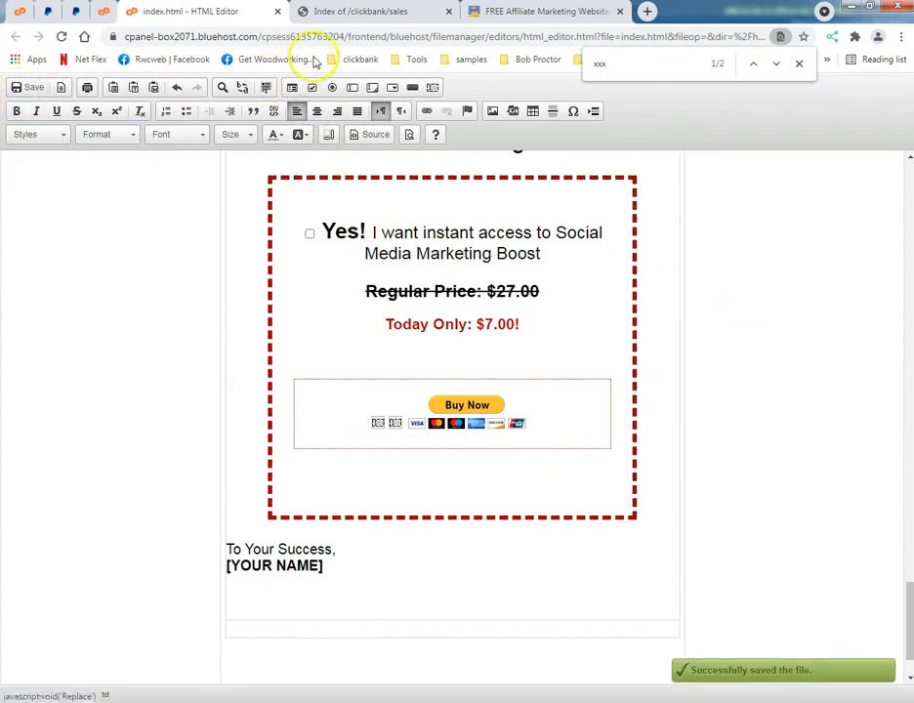
# Load the live page at rwcweb.com/clickbank/sales/, test its Buy Now button, and go back to the sales page.
pyautogui.click(356, 12)
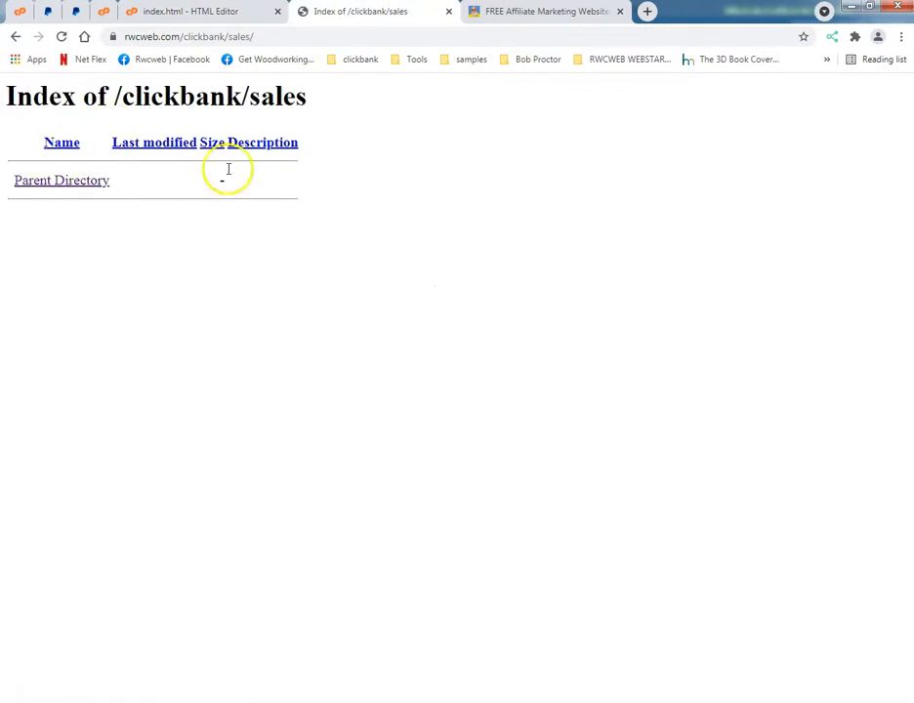
pyautogui.moveTo(129, 38); pyautogui.dragTo(369, 39)
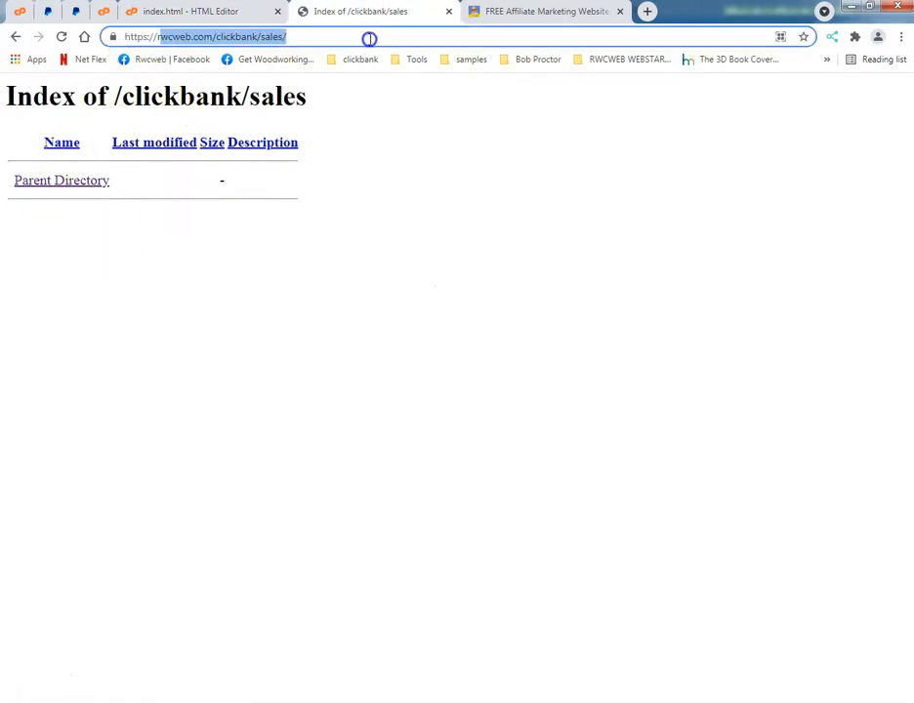
pyautogui.click(469, 339)
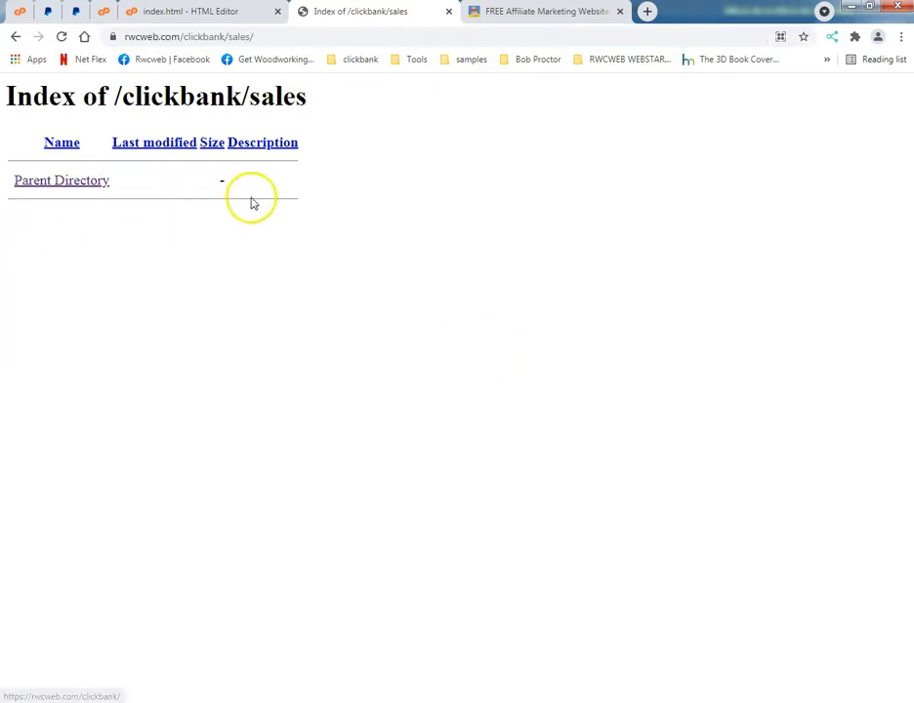
pyautogui.scroll(-8, 173, 319)
pyautogui.scroll(-15, 722, 408)
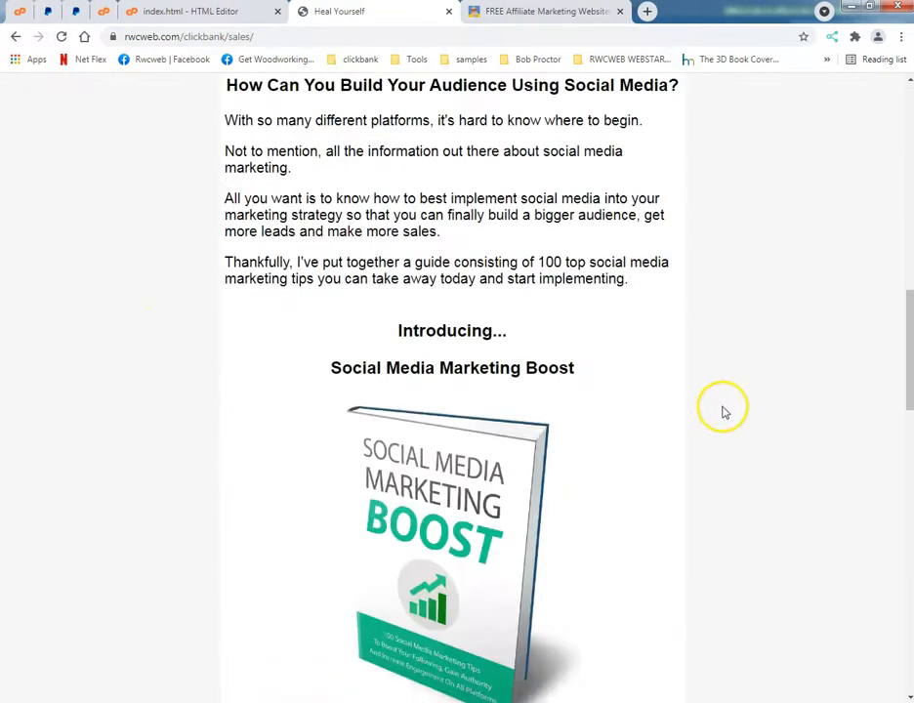
pyautogui.scroll(-1, 735, 416)
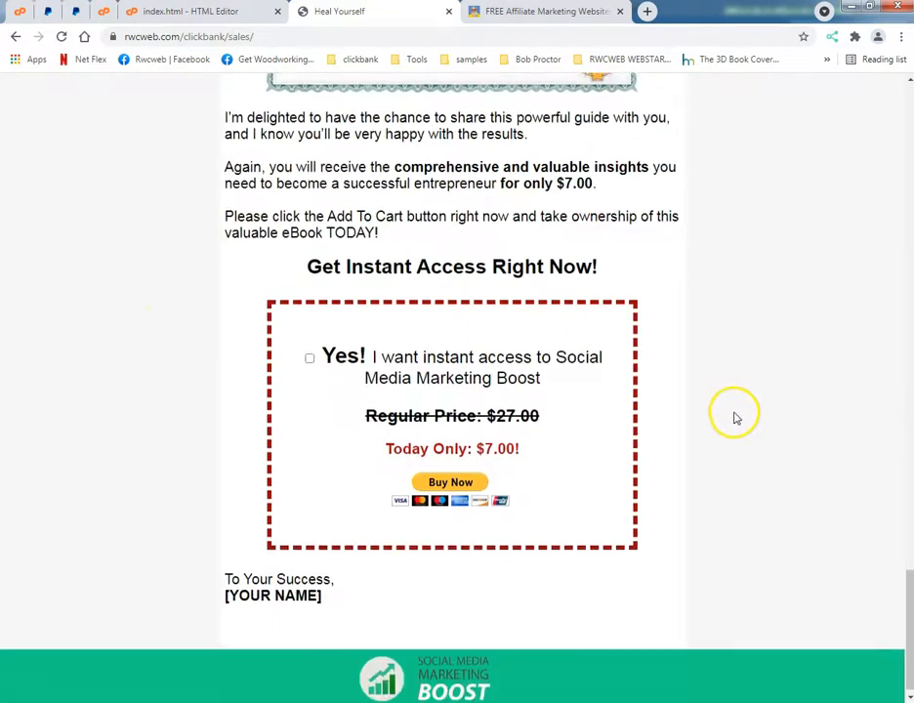
pyautogui.click(460, 479)
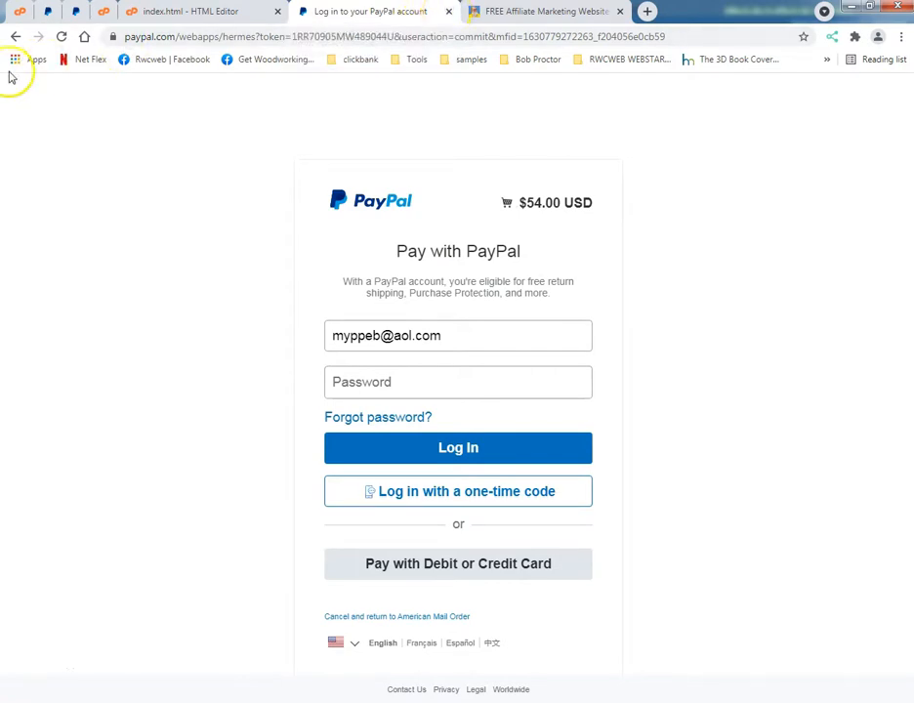
pyautogui.click(18, 36)
# Switch to the PayPal button code page and reopen the Buy Now button for editing.
pyautogui.click(74, 11)
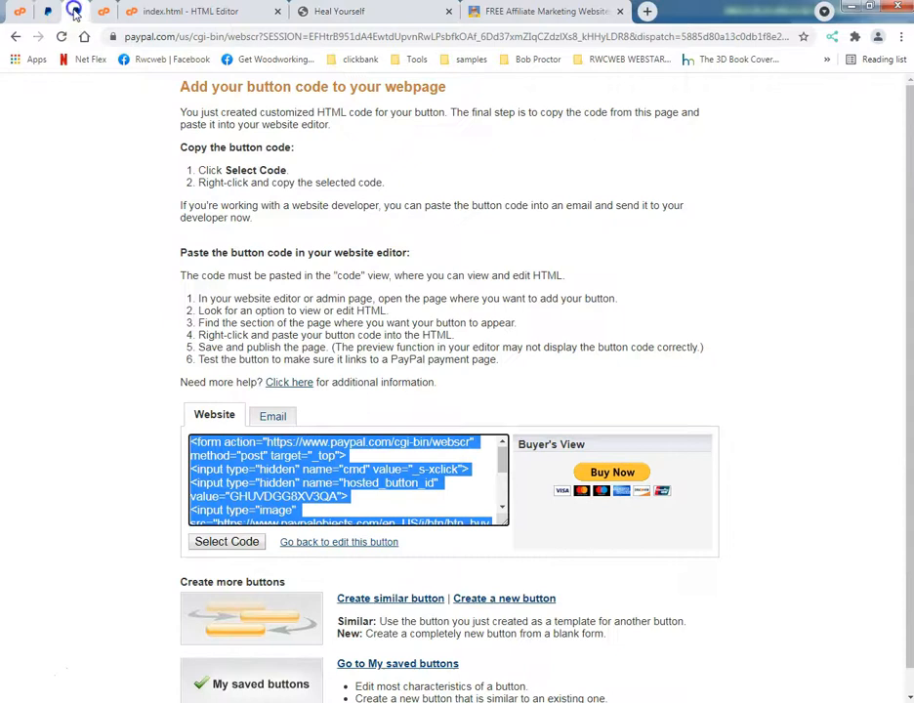
pyautogui.scroll(-1, 169, 330)
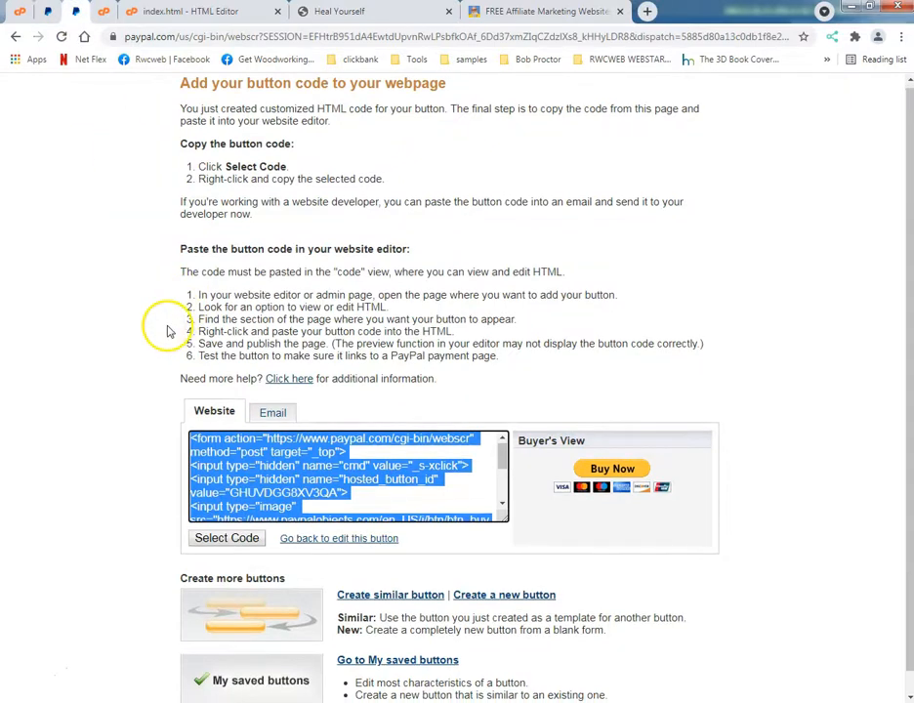
pyautogui.scroll(1, 131, 359)
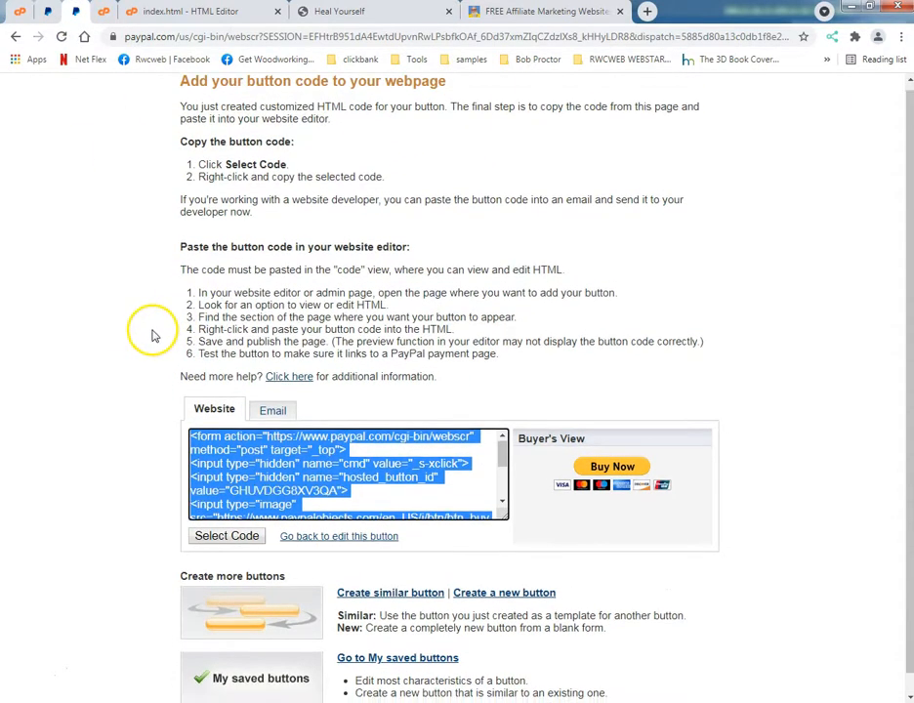
pyautogui.scroll(-1, 149, 332)
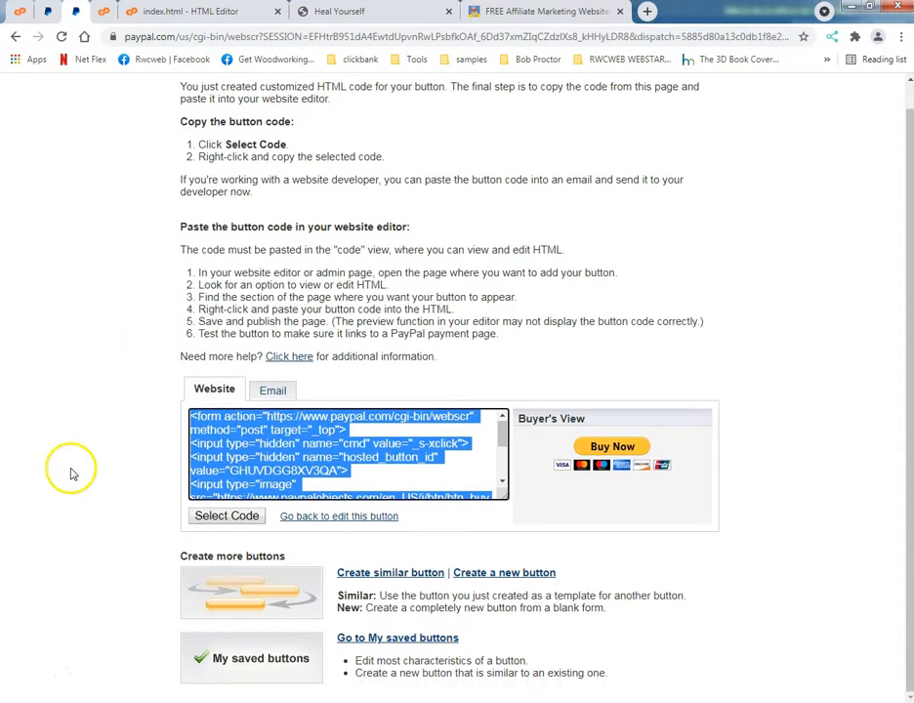
pyautogui.click(328, 519)
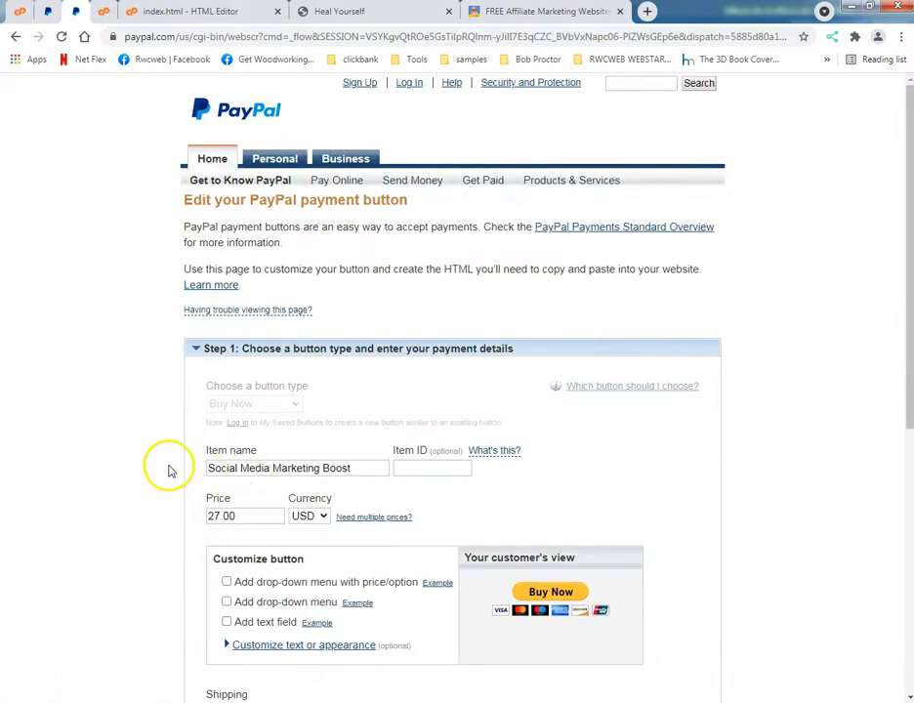
# Clear the shipping amount of the Social Media Marketing Boost button and try to save the changes.
pyautogui.scroll(-2, 171, 473)
pyautogui.scroll(-1, 175, 477)
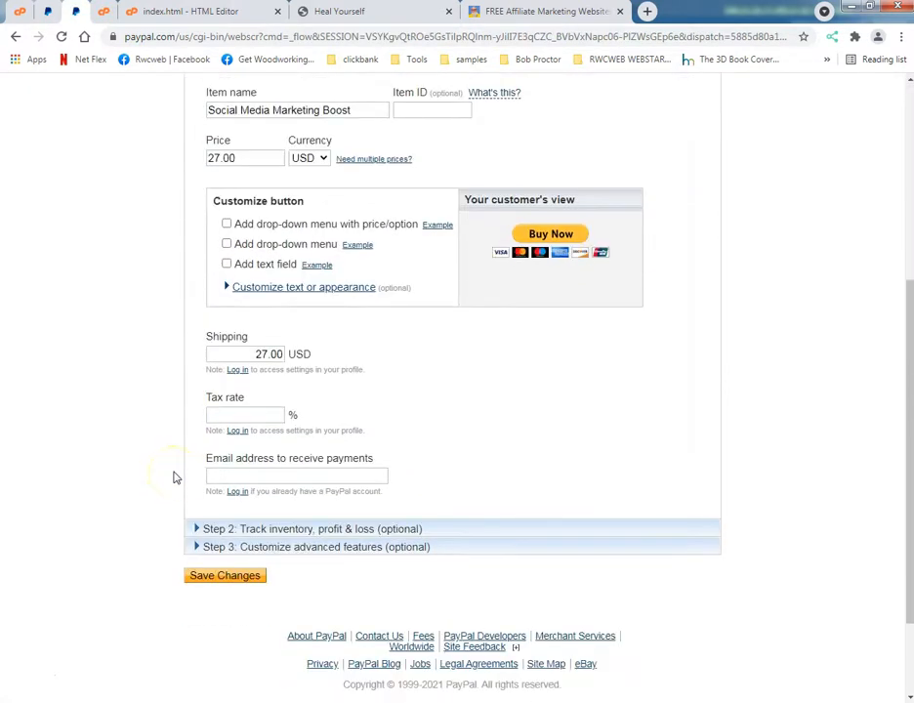
pyautogui.doubleClick(254, 351)
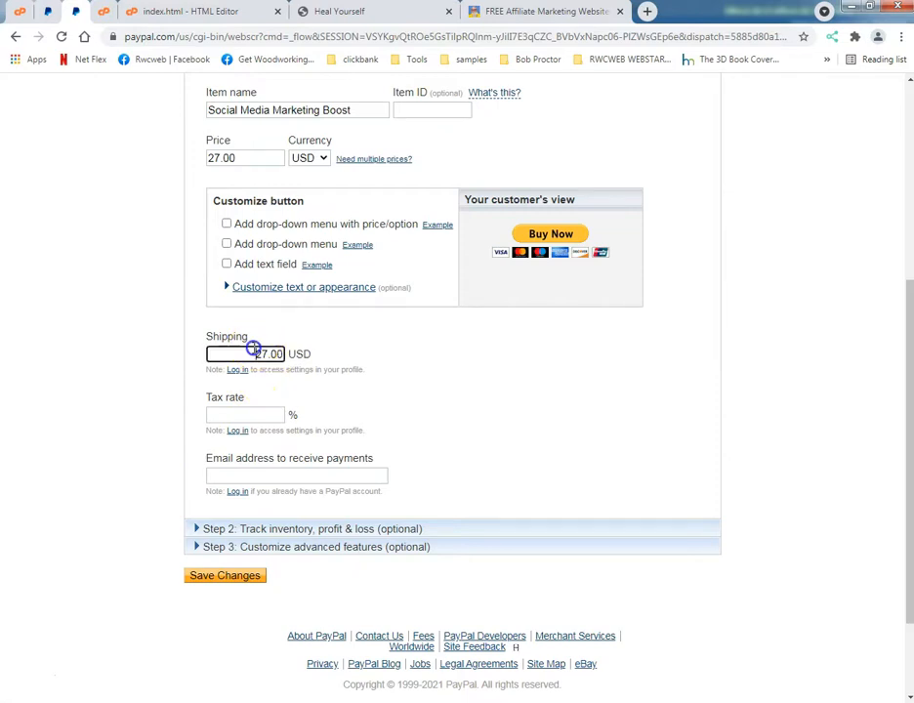
pyautogui.moveTo(254, 351); pyautogui.dragTo(285, 351)
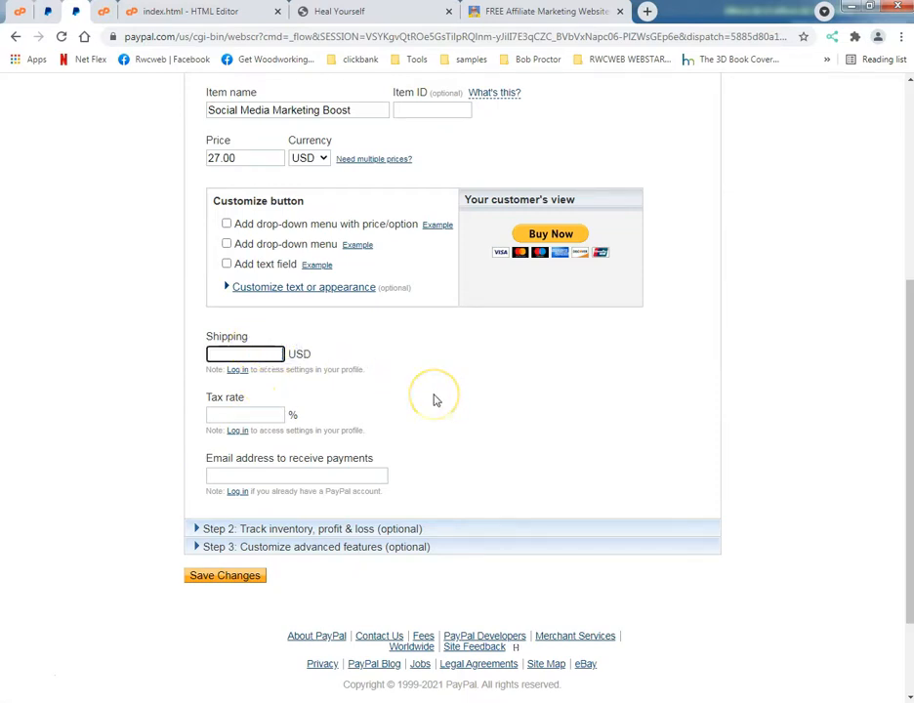
pyautogui.click(235, 576)
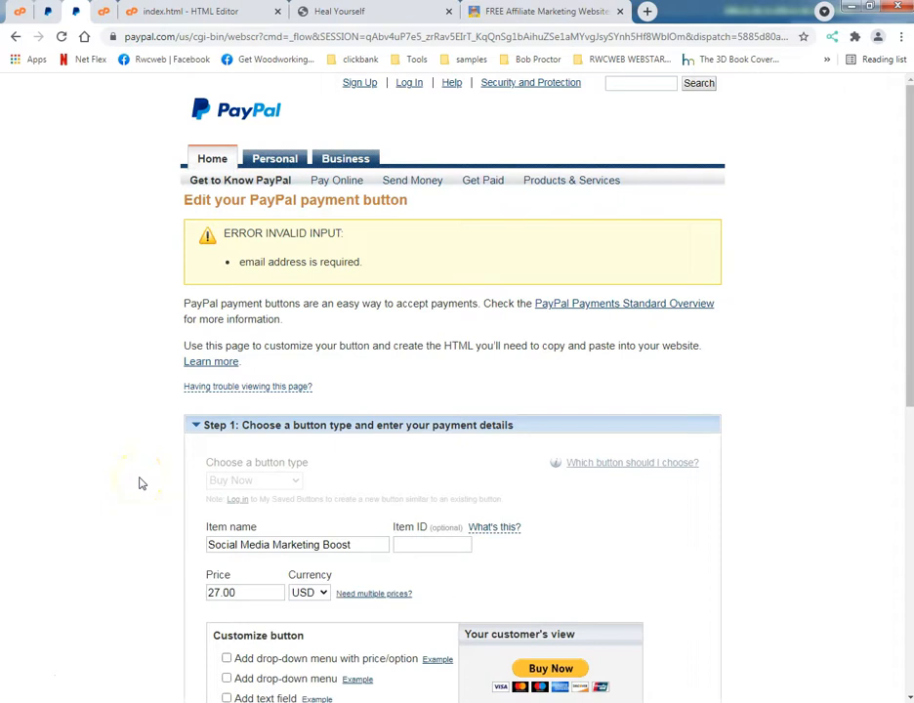
# Review the button's payment details at a larger size and try saving again with the payment email left empty.
pyautogui.scroll(-3, 141, 482)
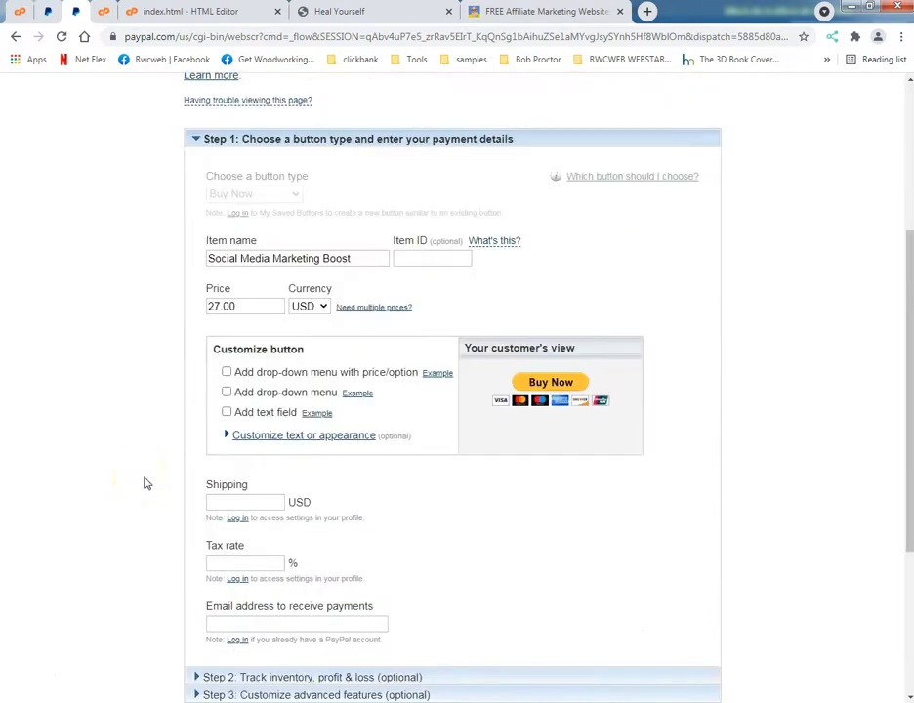
pyautogui.scroll(-1, 144, 484)
pyautogui.scroll(2, 146, 482)
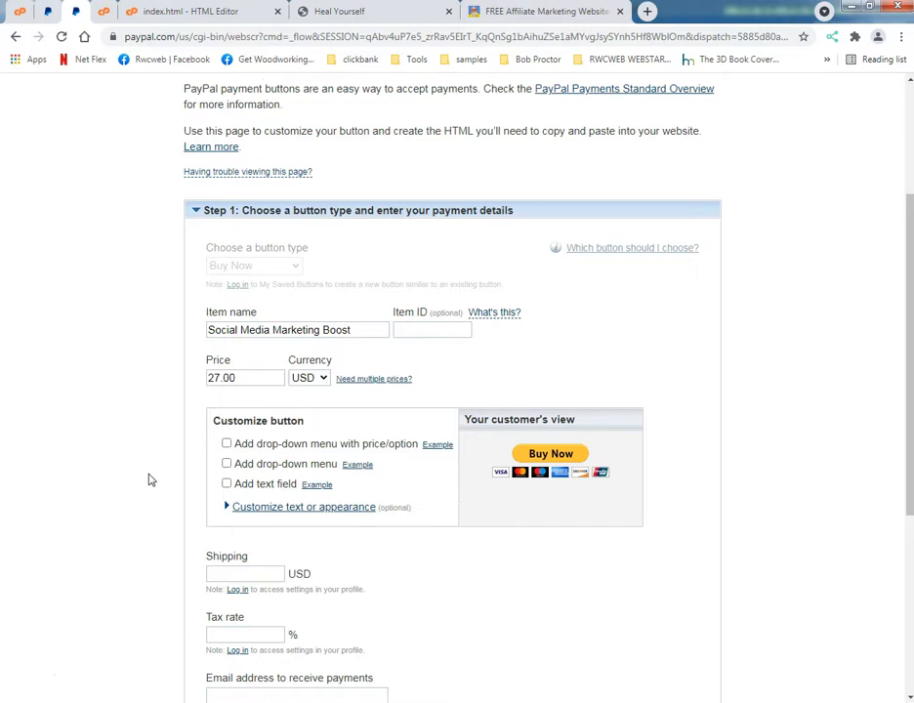
pyautogui.hotkey('ctrl', '+')
pyautogui.hotkey('ctrl', '+')
pyautogui.scroll(-5, 146, 482)
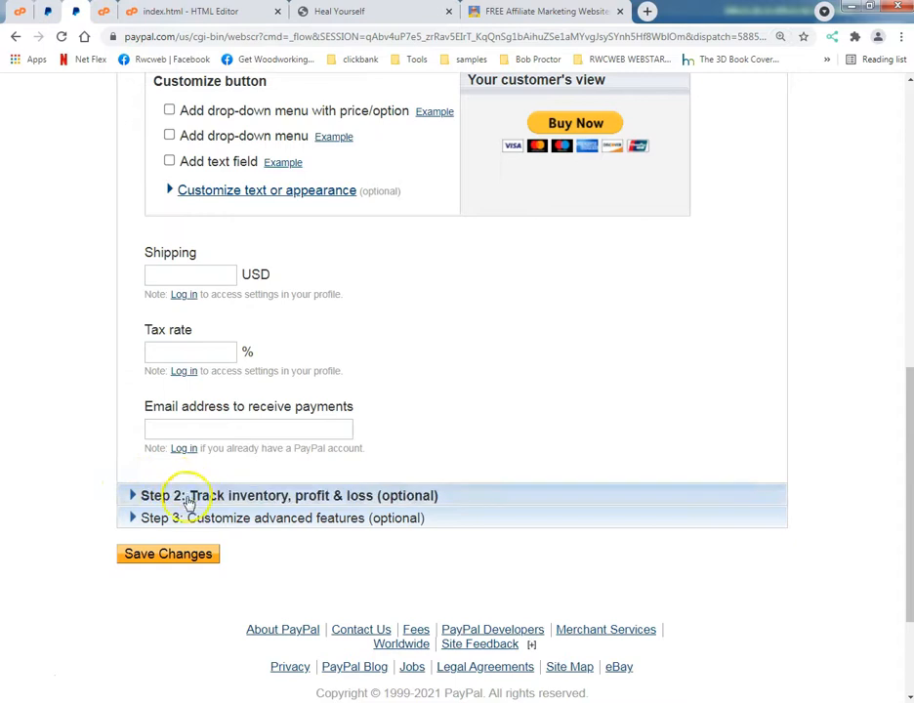
pyautogui.click(156, 557)
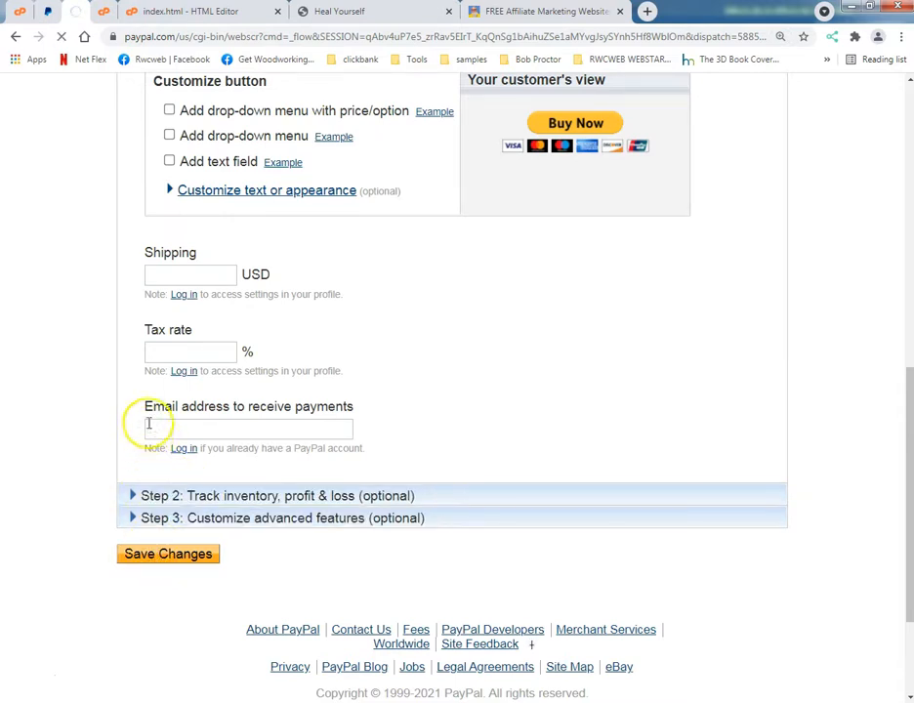
# Enter the email address to receive payments and save the button changes.
pyautogui.scroll(3, 342, 391)
pyautogui.scroll(2, 354, 390)
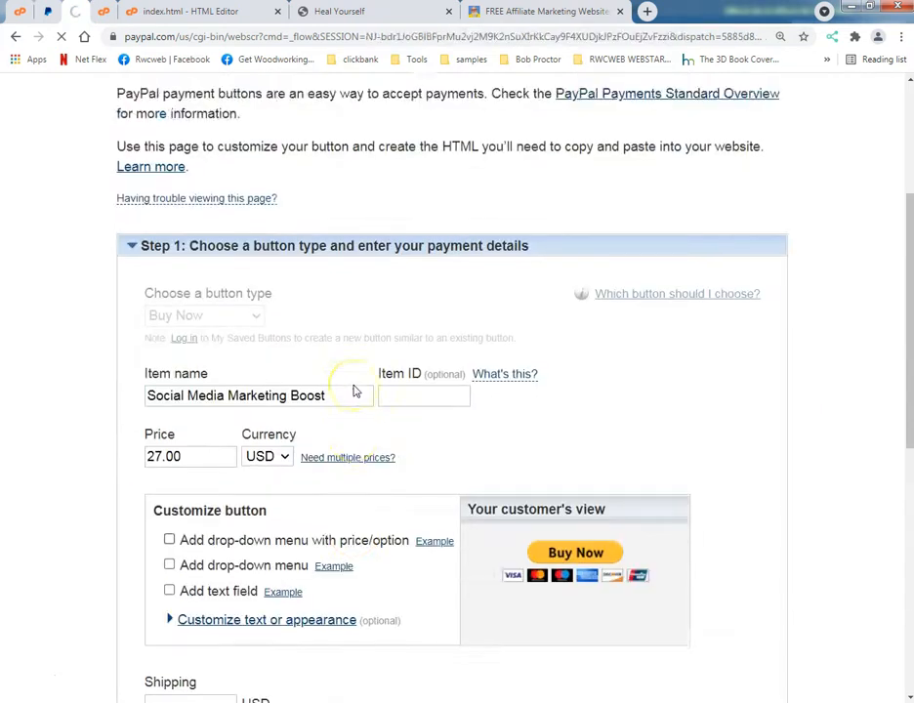
pyautogui.scroll(-3, 219, 347)
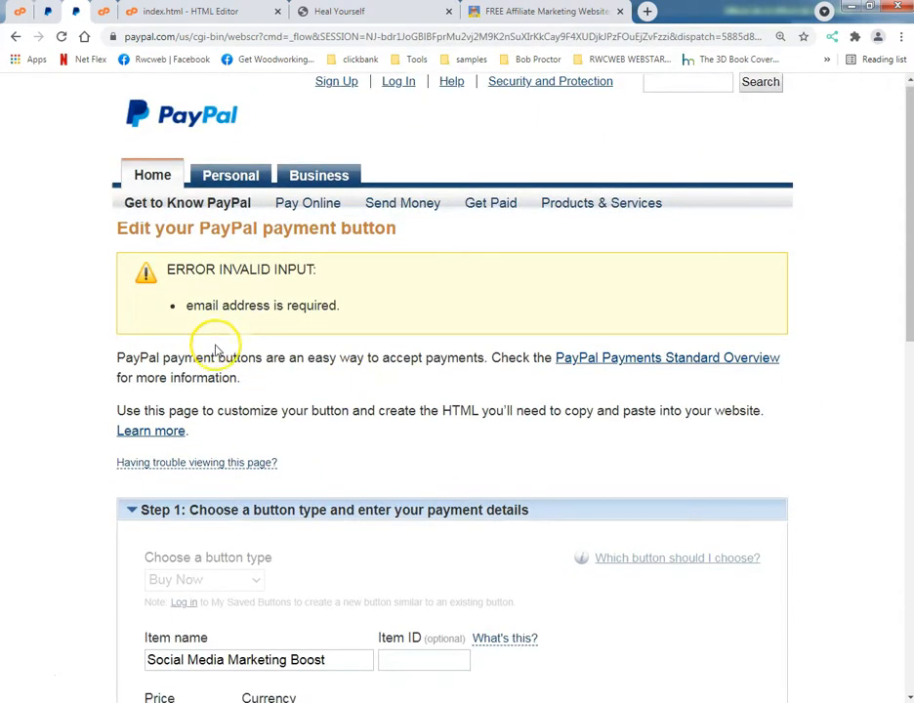
pyautogui.scroll(-2, 166, 418)
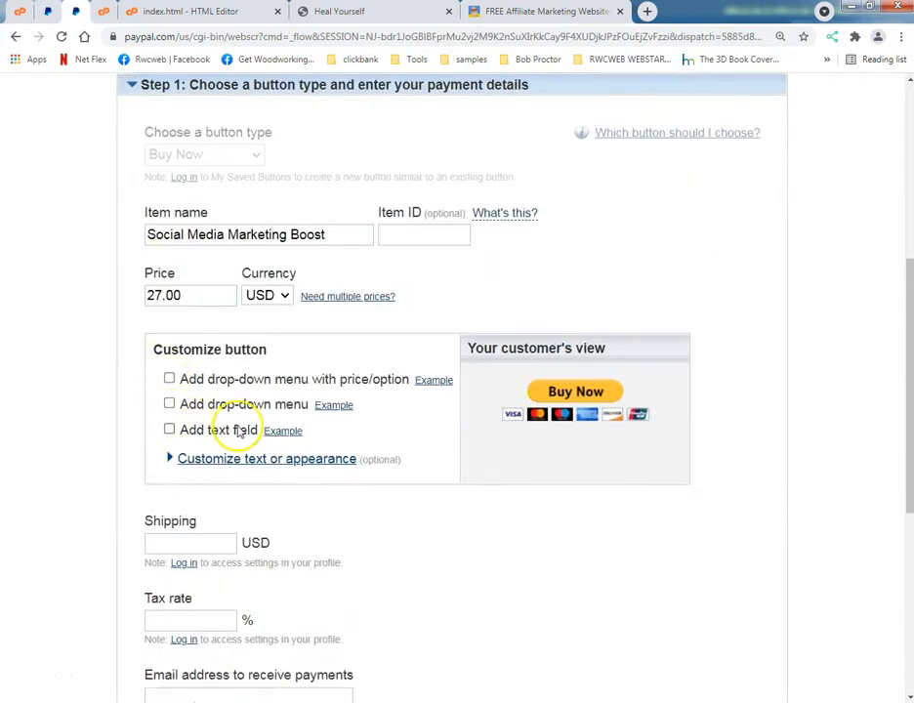
pyautogui.scroll(-1, 250, 444)
pyautogui.scroll(-2, 332, 488)
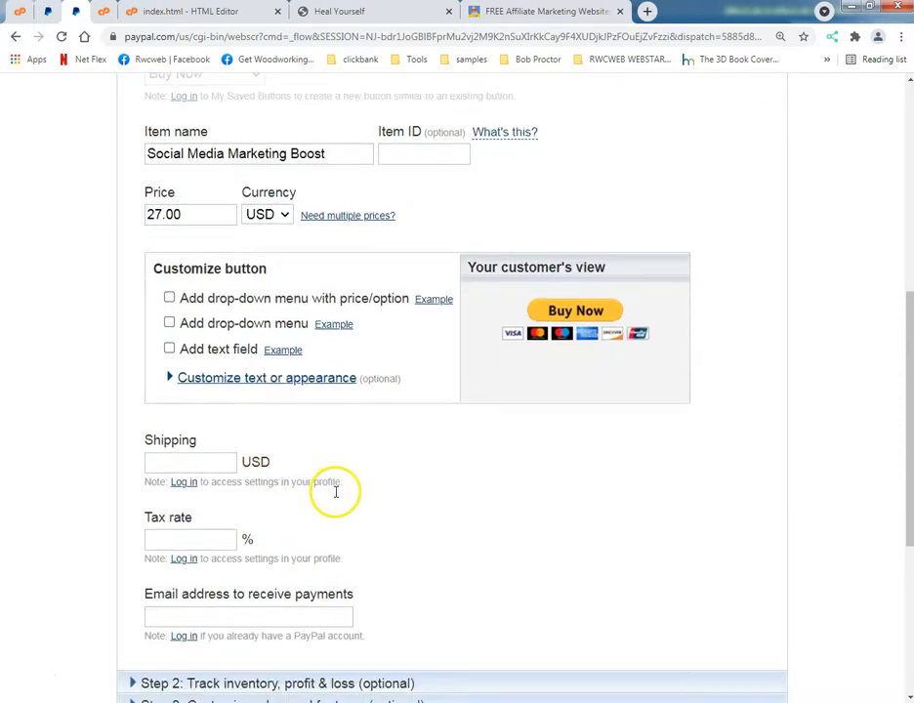
pyautogui.click(243, 412)
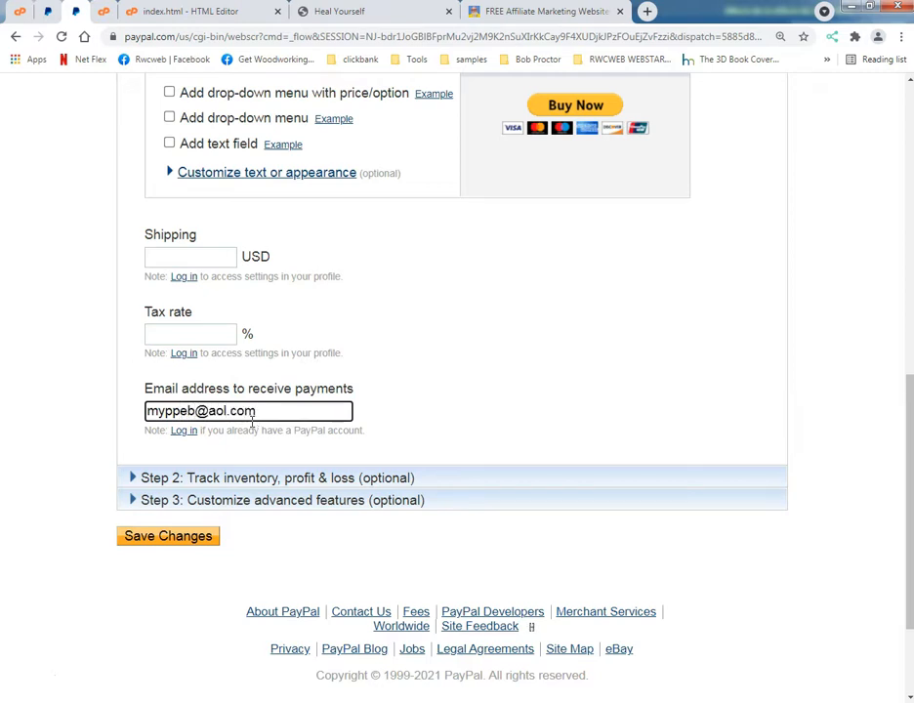
pyautogui.click(151, 536)
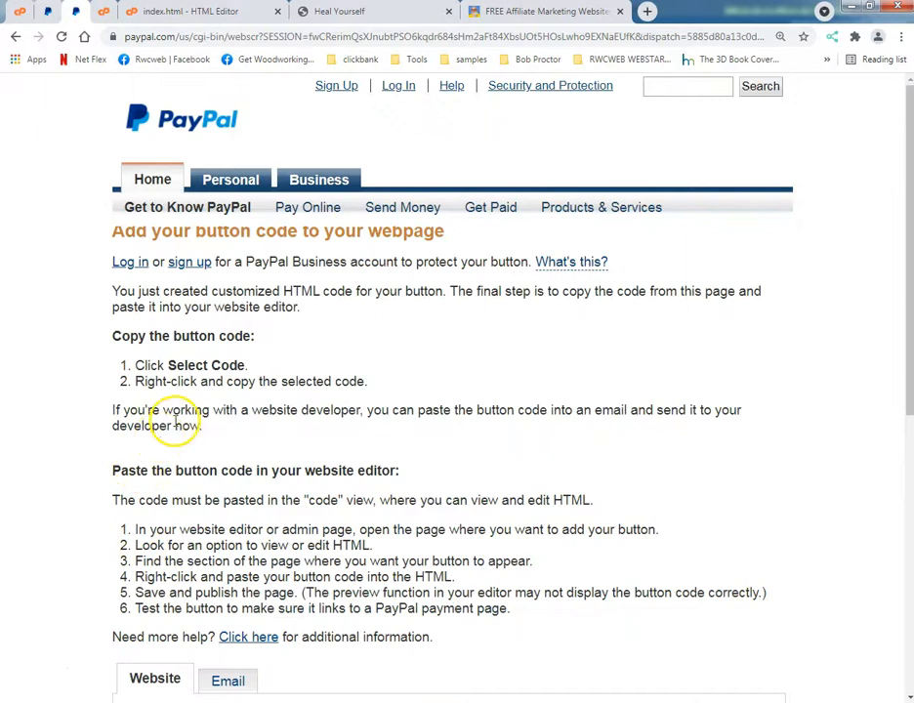
# Try to select the Buy Now button's website code on the PayPal button code page.
pyautogui.scroll(-3, 162, 431)
pyautogui.scroll(-1, 151, 432)
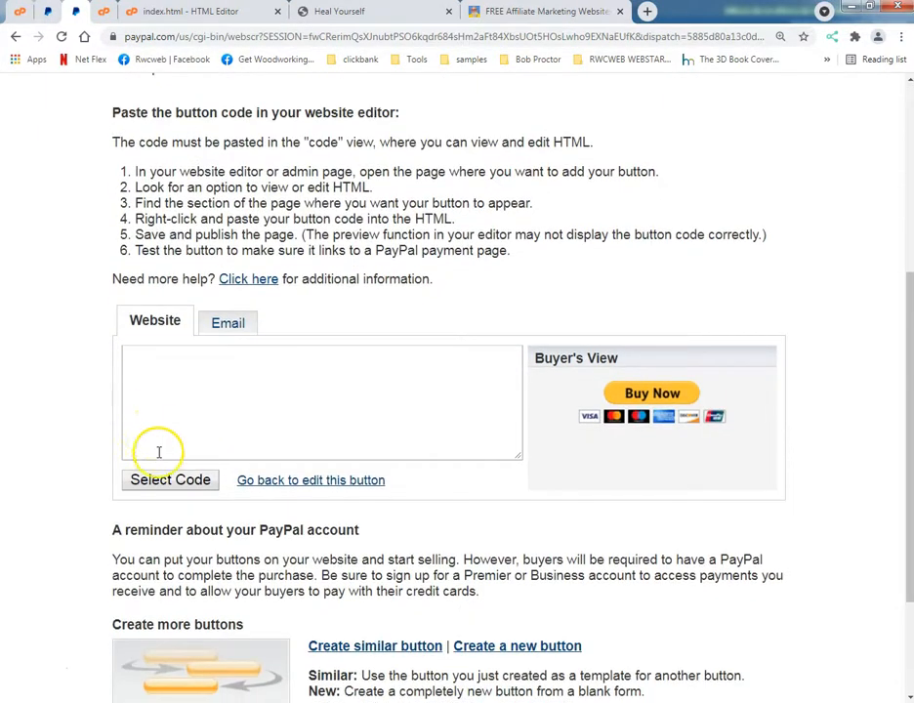
pyautogui.click(167, 480)
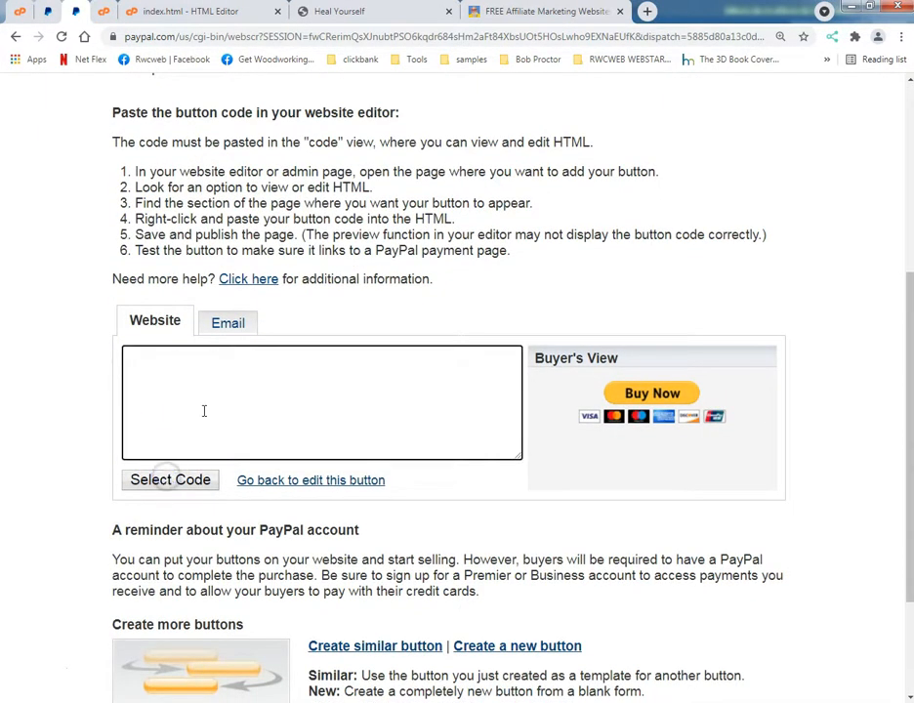
pyautogui.scroll(4, 202, 408)
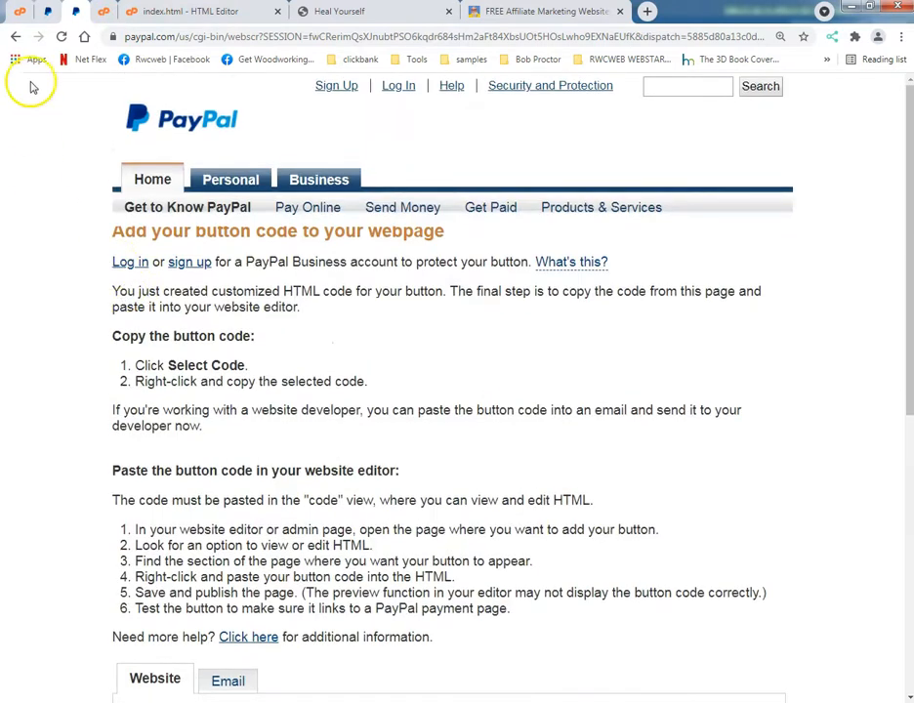
# Switch to the PayPal account page, open My PayPal and log in again with the account password.
pyautogui.click(44, 19)
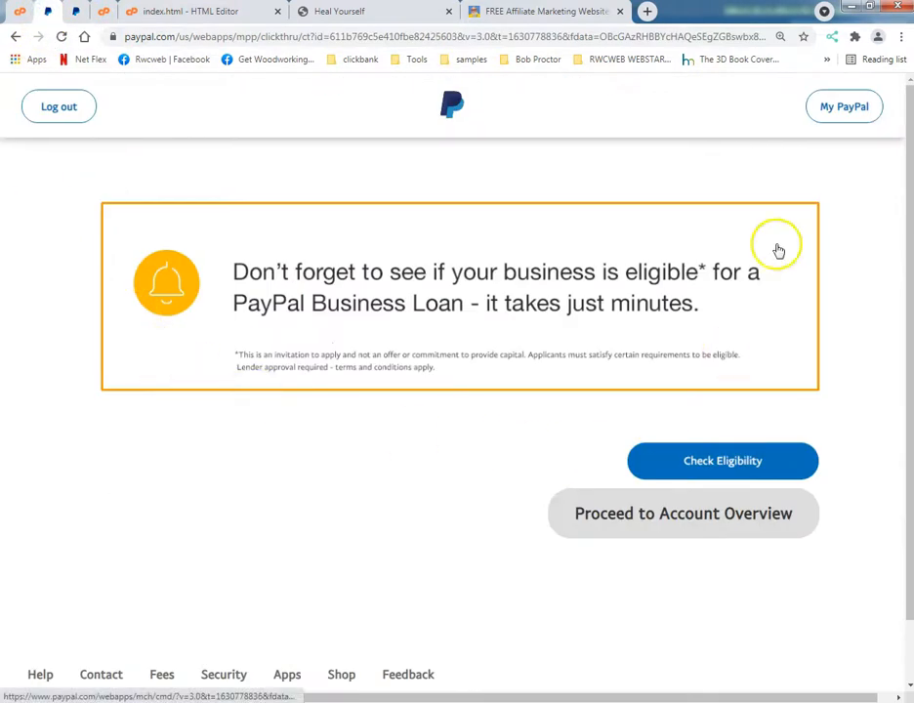
pyautogui.click(825, 110)
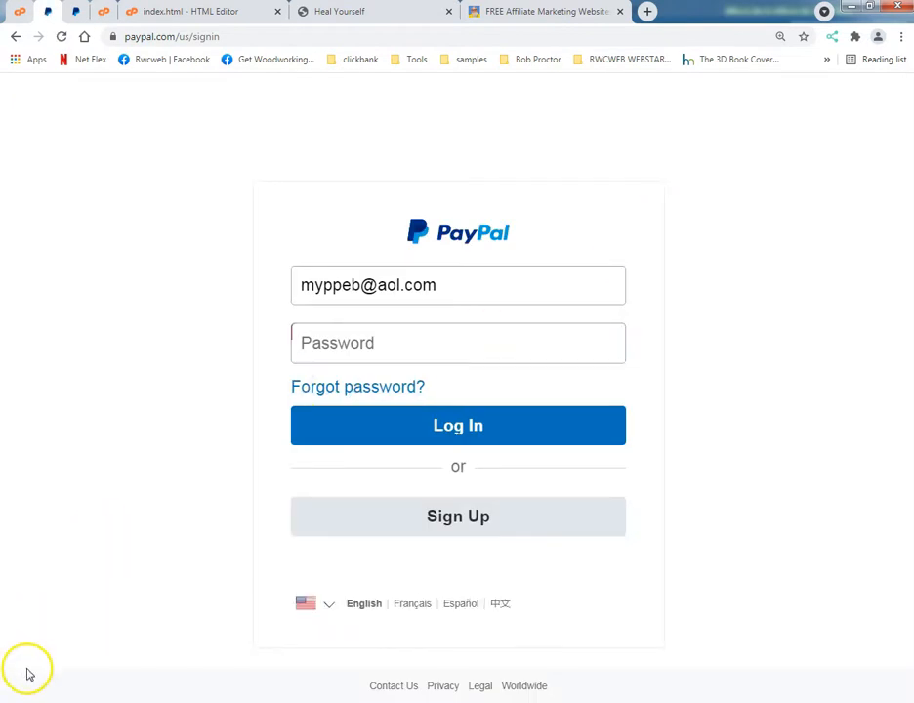
pyautogui.click(310, 344)
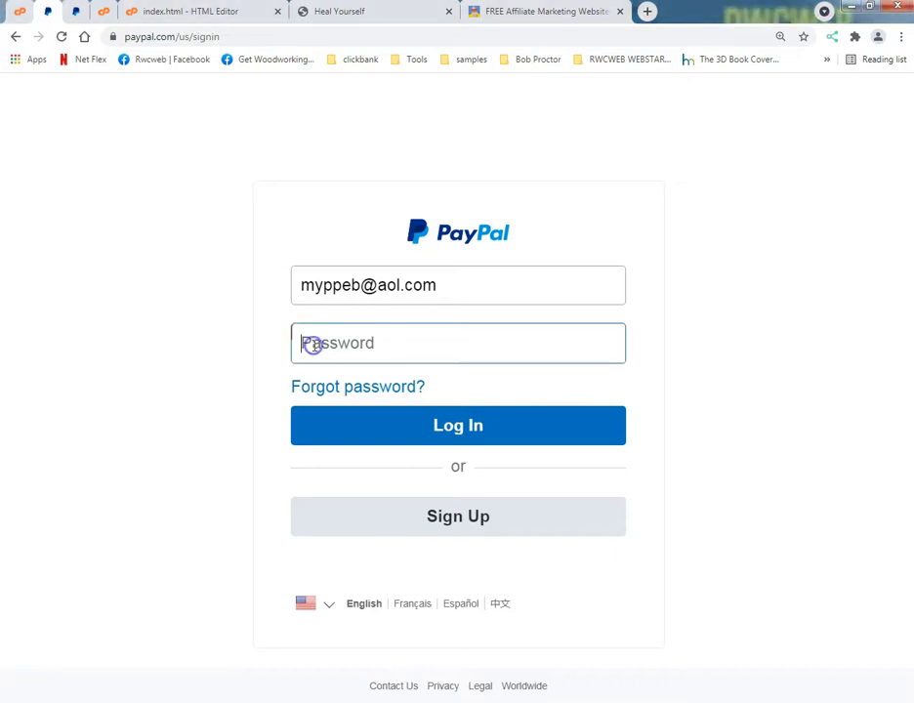
pyautogui.hotkey('ctrl', 'v')
pyautogui.click(322, 435)
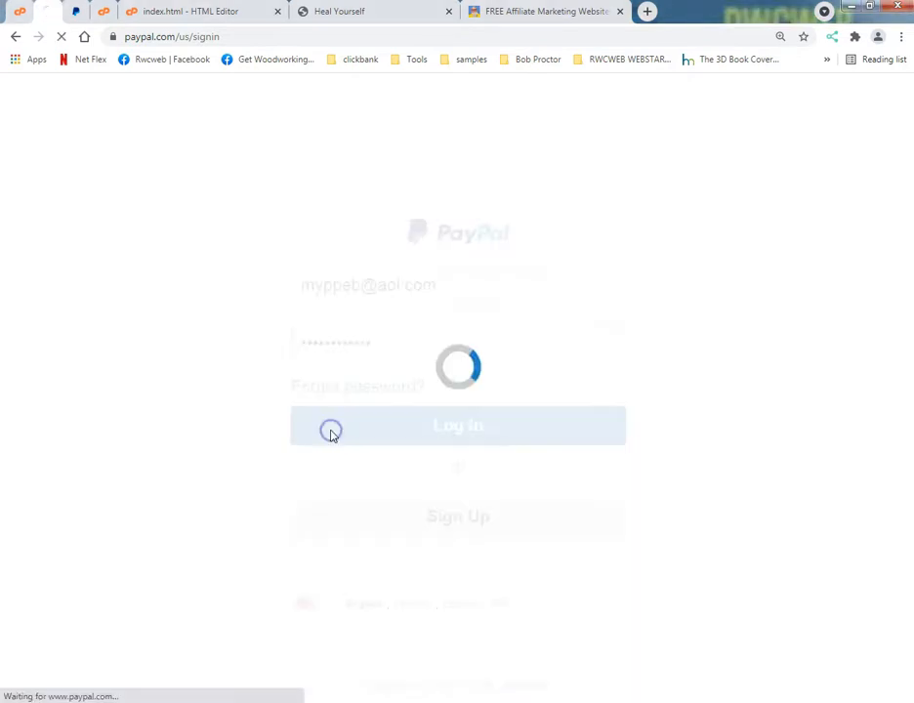
pyautogui.click(153, 449)
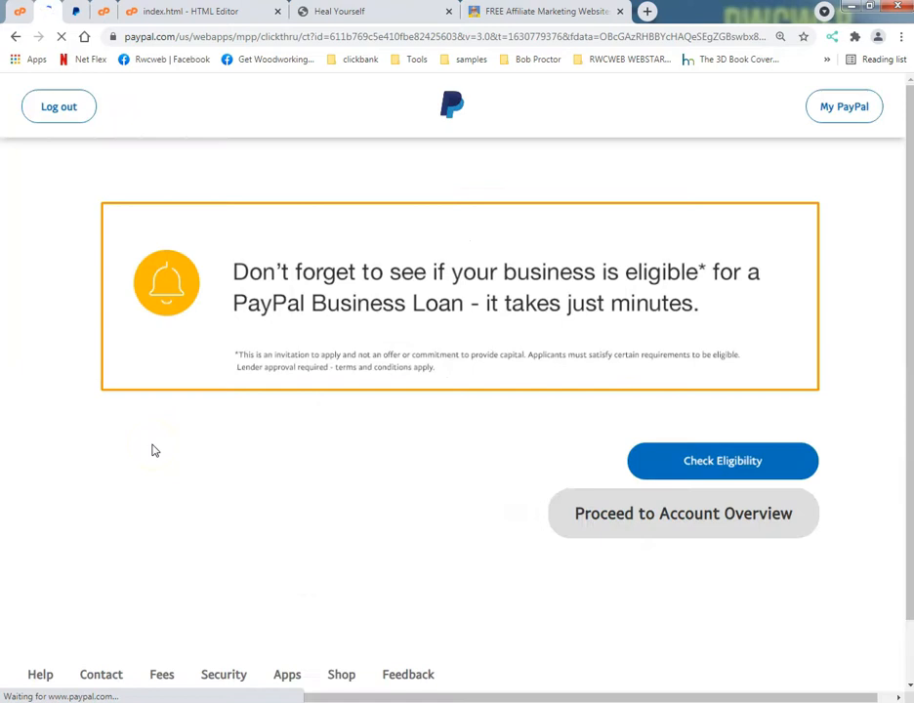
# Return to the PayPal button code page and try reloading it twice, resubmitting the form each time.
pyautogui.click(77, 14)
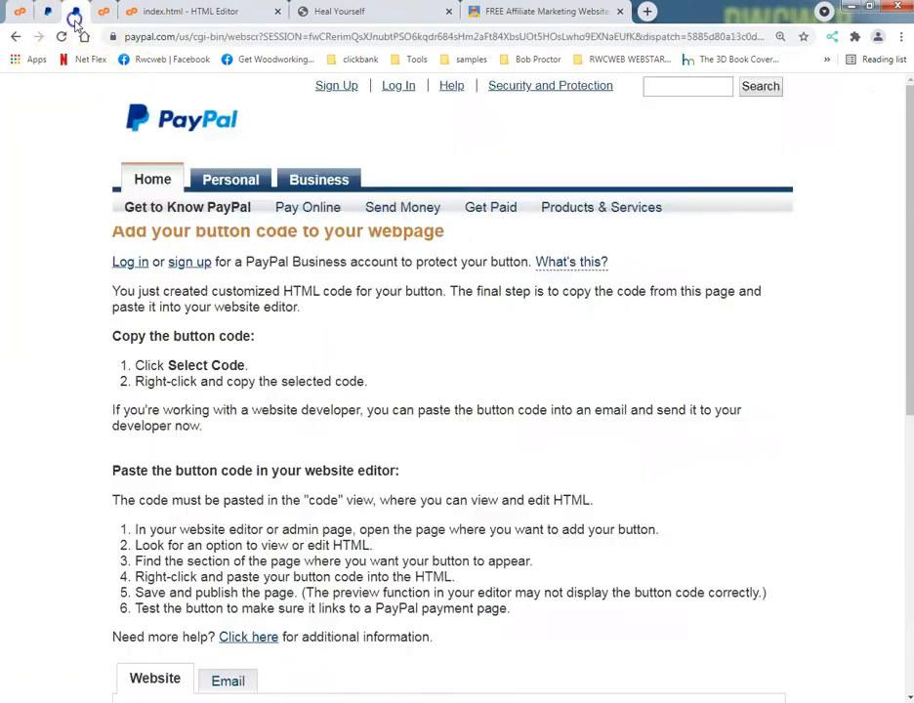
pyautogui.click(60, 36)
pyautogui.click(513, 147)
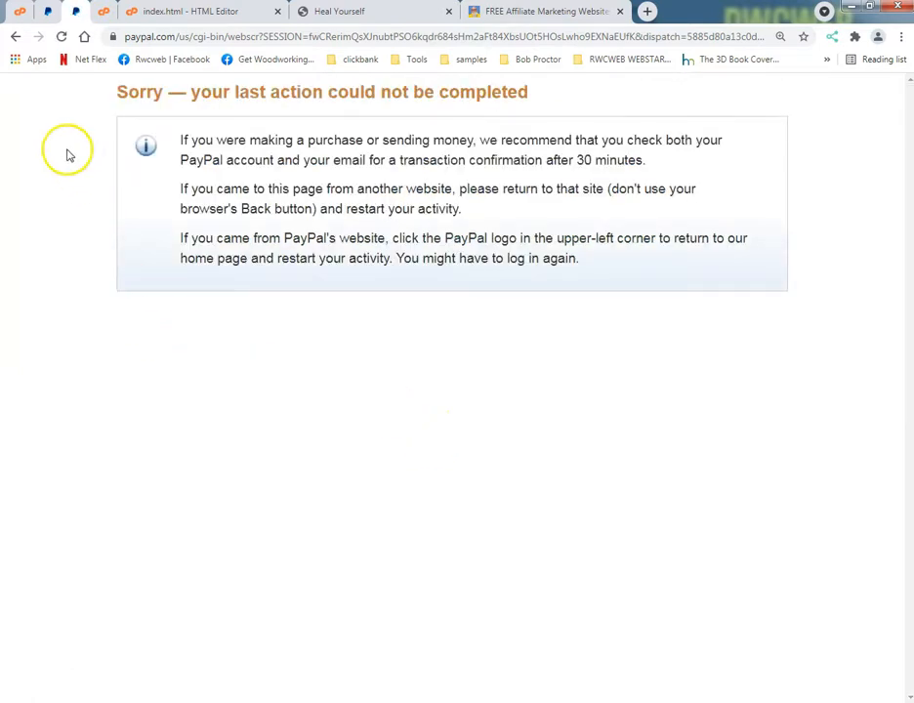
pyautogui.click(60, 36)
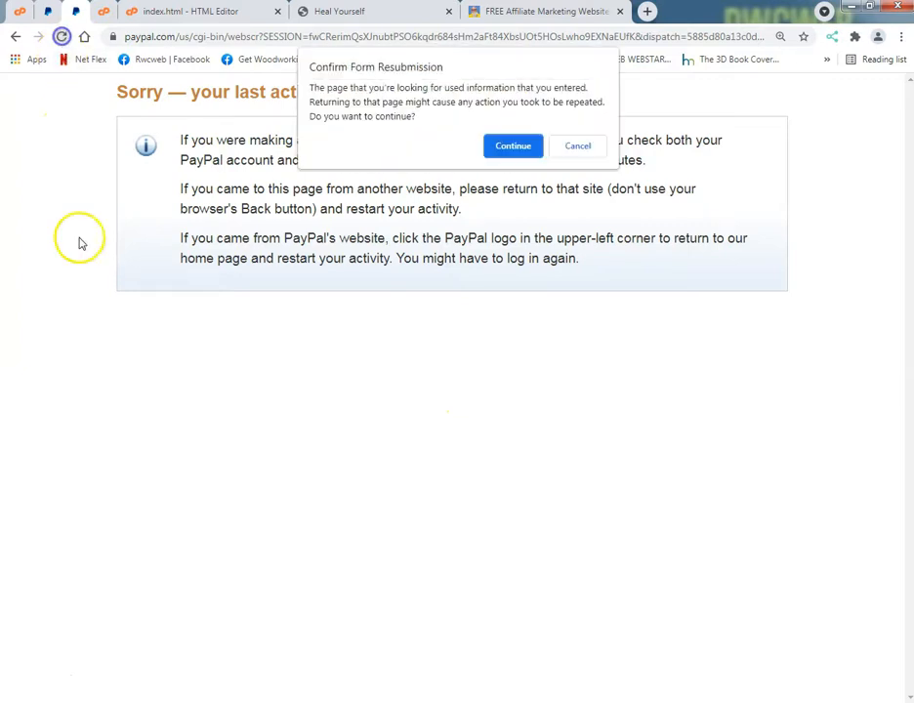
pyautogui.click(514, 149)
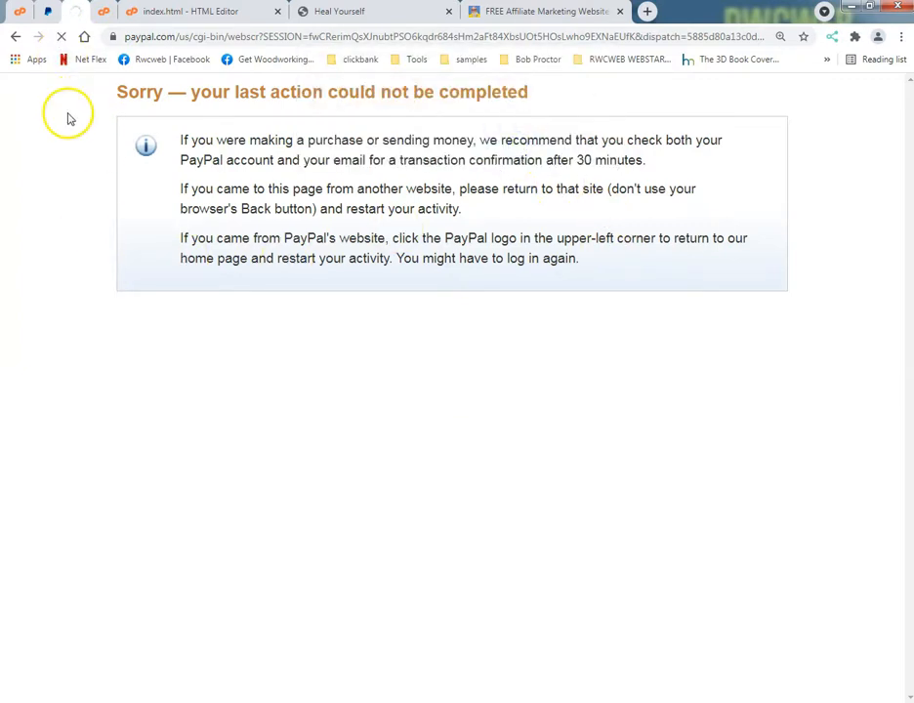
# Go back to the Social Media Marketing Boost button form, check its price, shipping and merchant settings, and save the changes again.
pyautogui.click(14, 37)
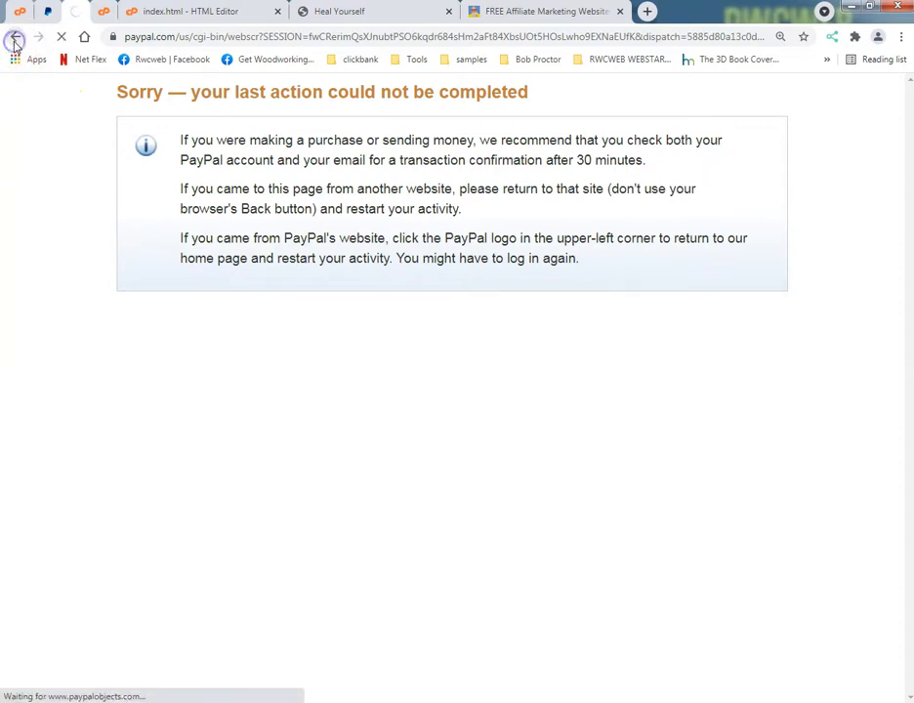
pyautogui.rightClick(76, 14)
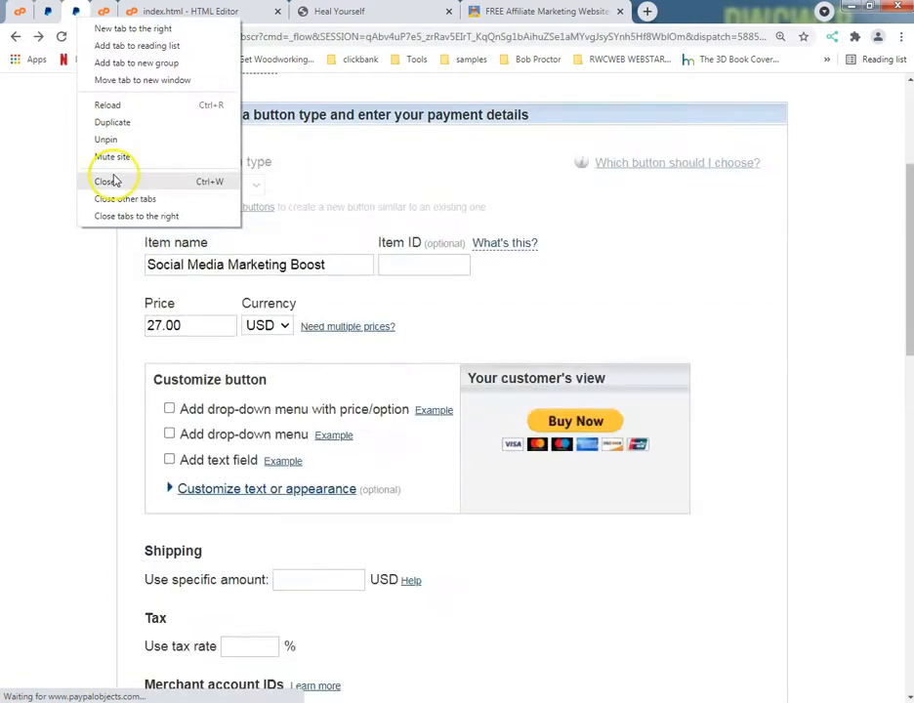
pyautogui.click(8, 238)
pyautogui.scroll(-2, 242, 362)
pyautogui.scroll(-2, 215, 359)
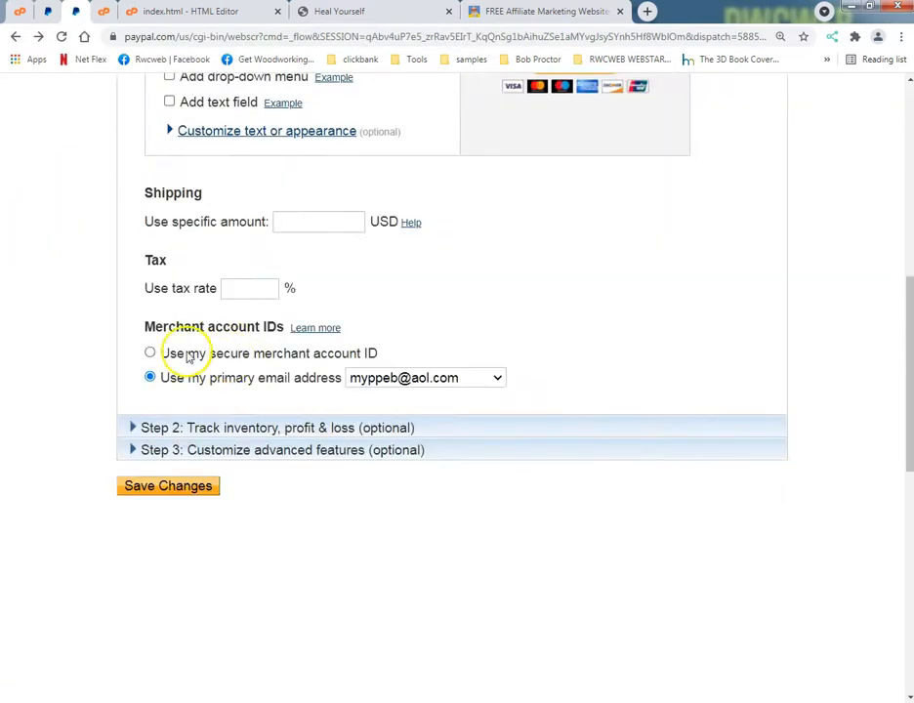
pyautogui.scroll(2, 425, 342)
pyautogui.scroll(1, 322, 347)
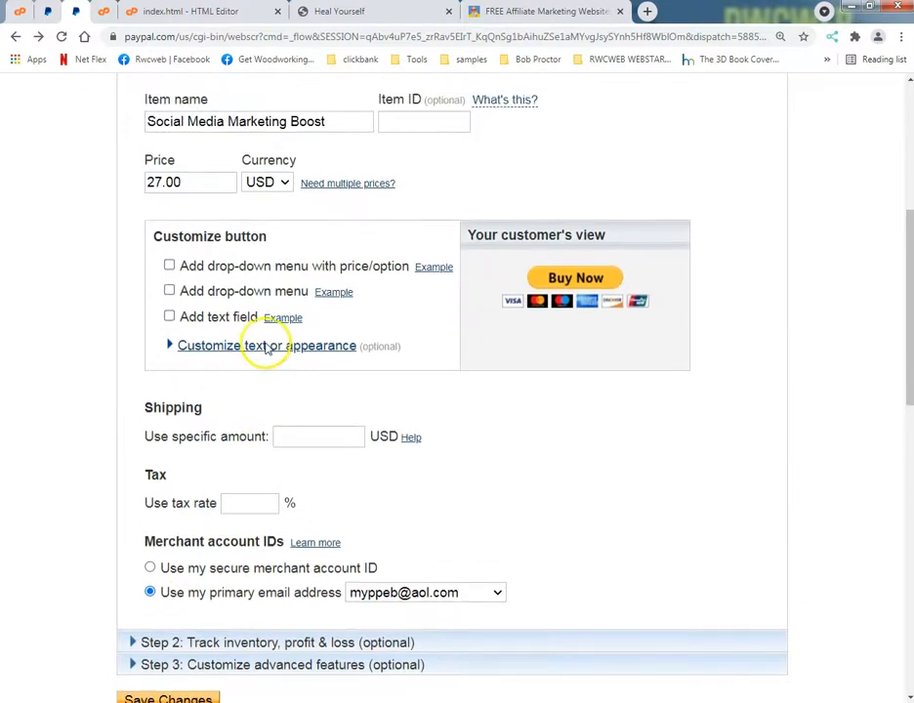
pyautogui.scroll(1, 176, 231)
pyautogui.scroll(-4, 110, 274)
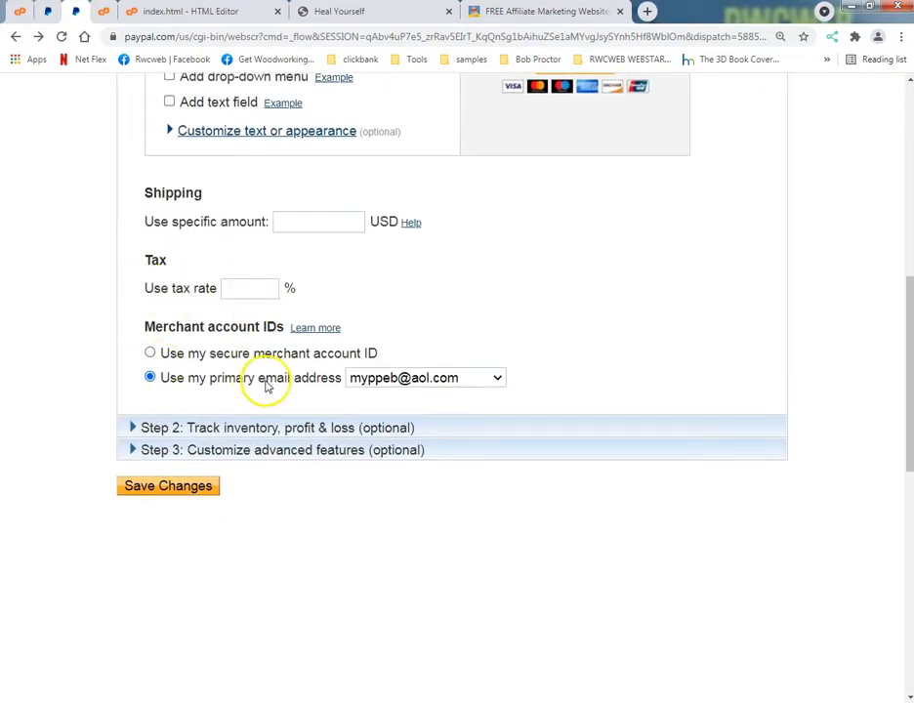
pyautogui.click(176, 487)
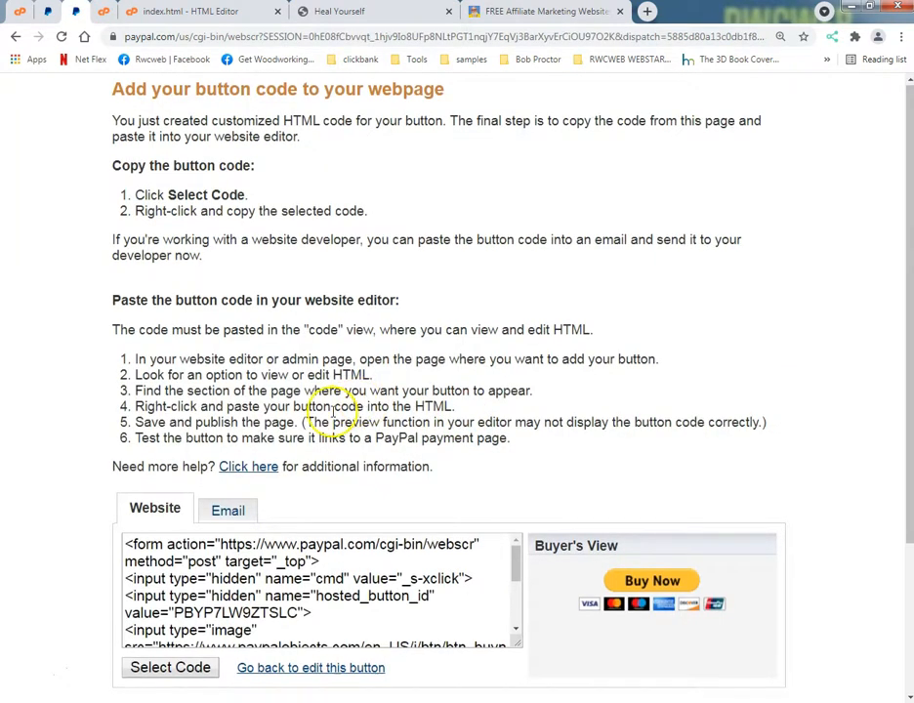
# Copy the button's email payment link and paste it into a new Notepad document.
pyautogui.scroll(-4, 244, 430)
pyautogui.click(166, 473)
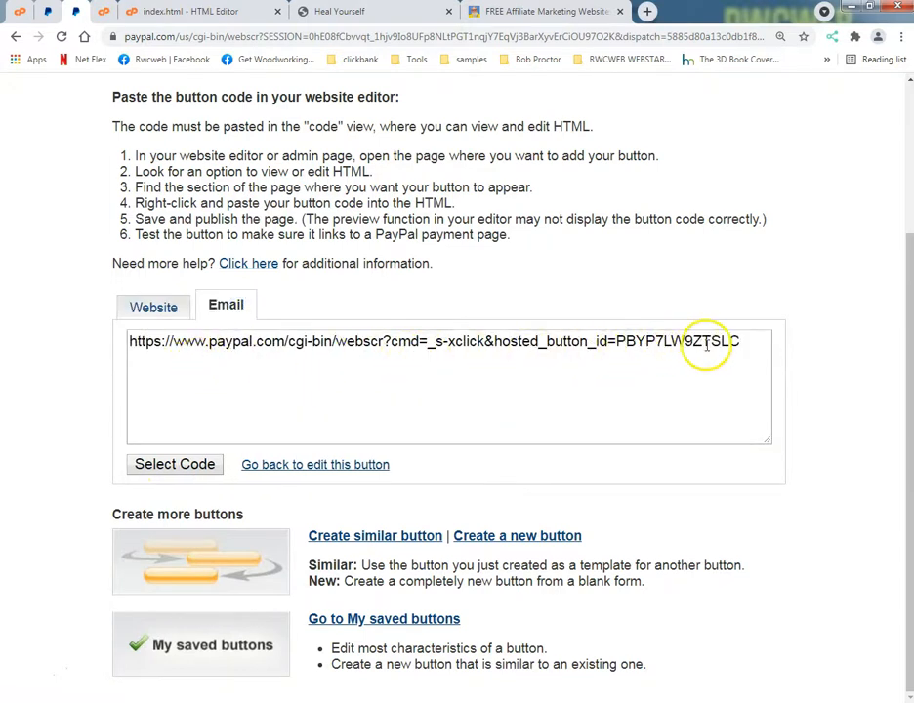
pyautogui.moveTo(734, 342); pyautogui.dragTo(71, 361)
pyautogui.hotkey('ctrl', 'c')
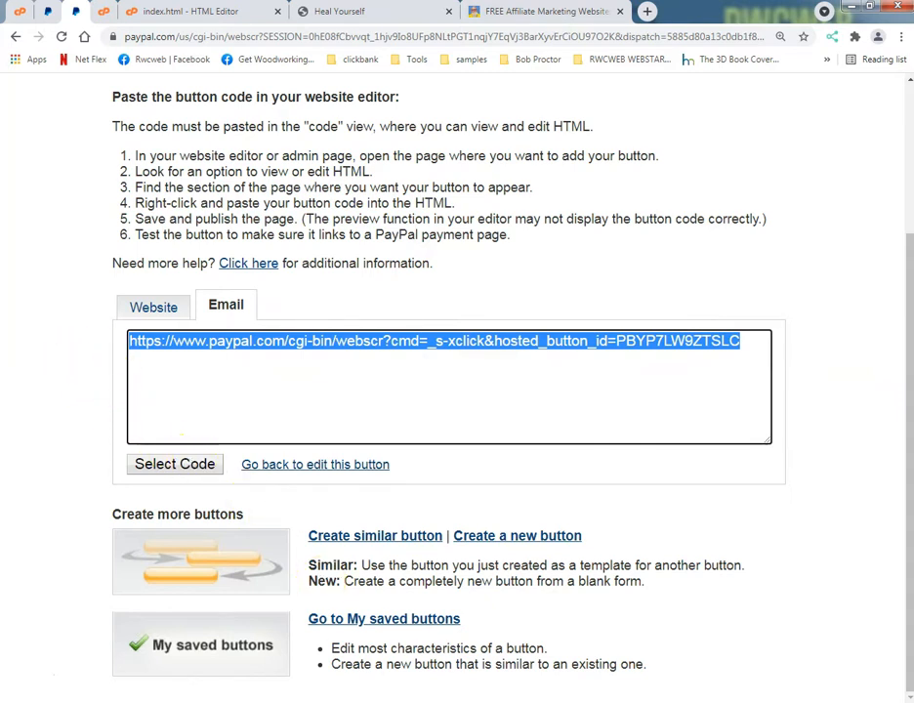
pyautogui.moveTo(463, 699)
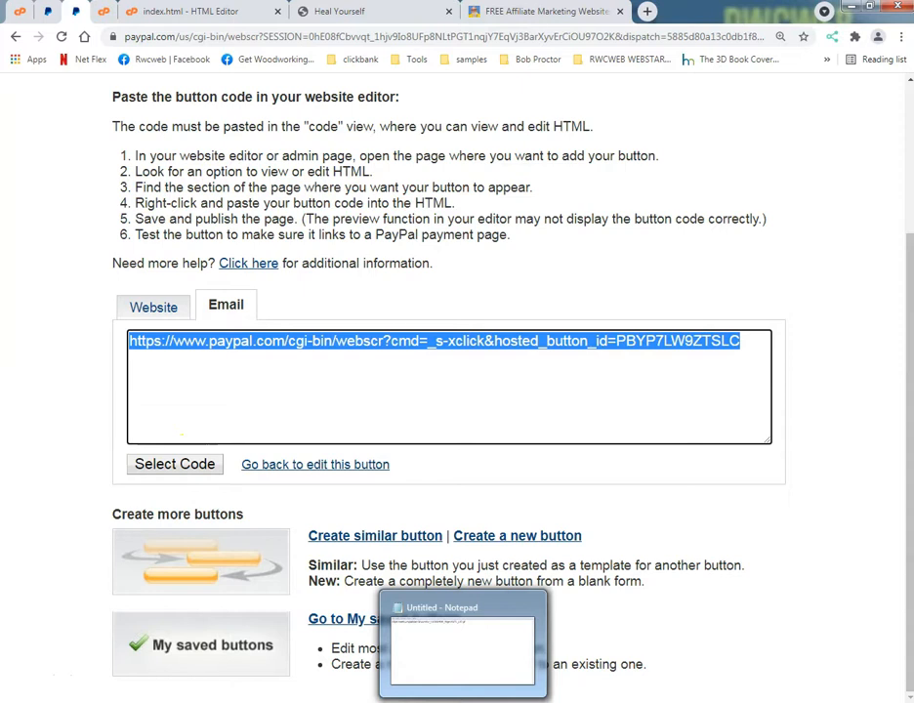
pyautogui.rightClick(463, 699)
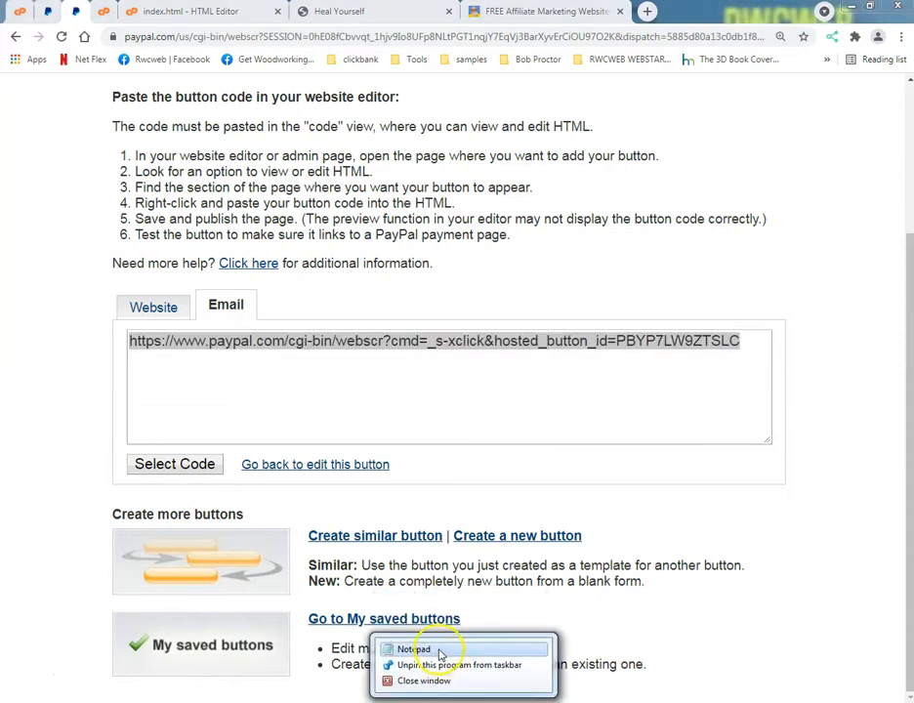
pyautogui.click(440, 650)
pyautogui.hotkey('ctrl', 'v')
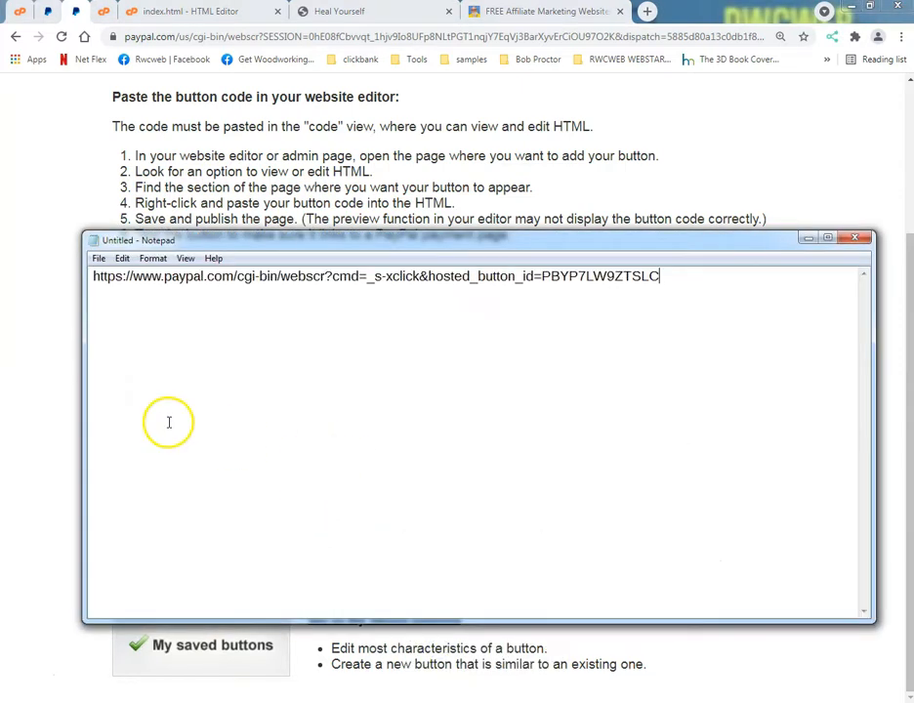
# Copy the button's website HTML code from PayPal and paste it below the payment link in Notepad.
pyautogui.hotkey('alt', 'Tab')
pyautogui.click(154, 306)
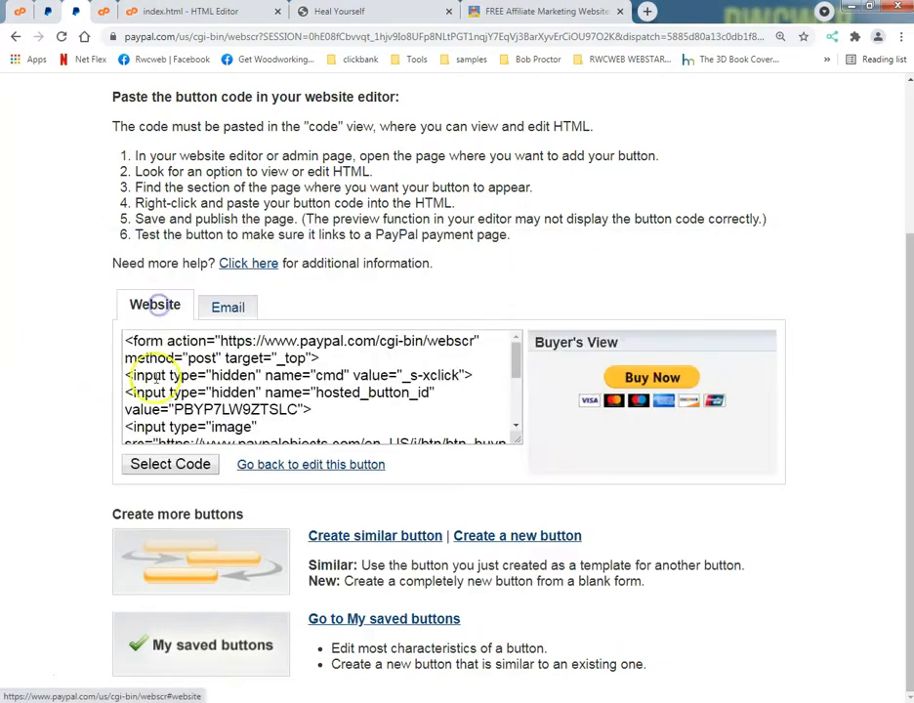
pyautogui.click(156, 383)
pyautogui.hotkey('ctrl', 'c')
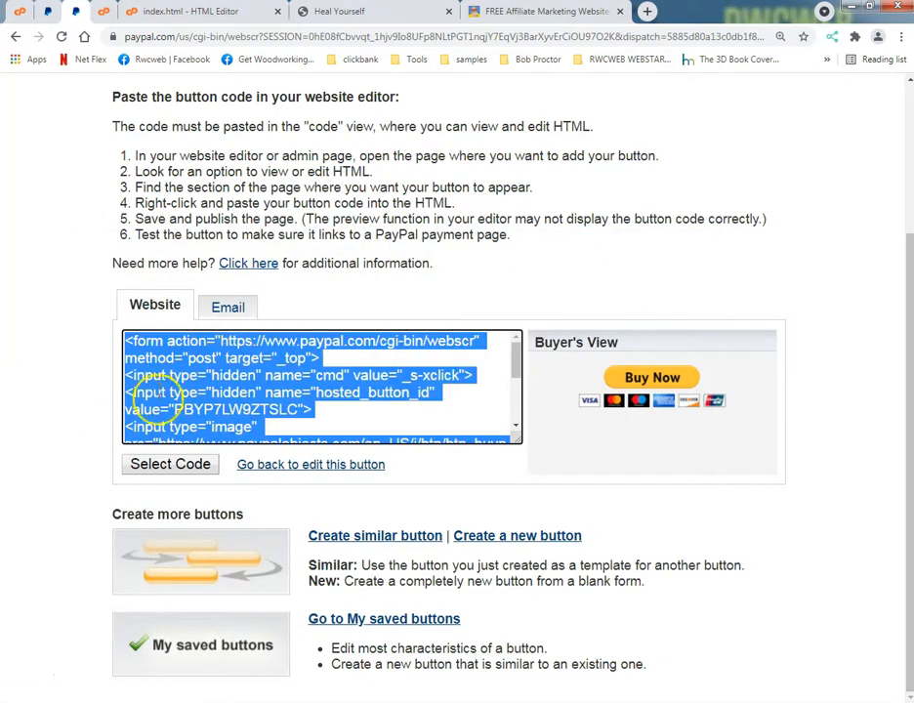
pyautogui.hotkey('alt', 'Tab')
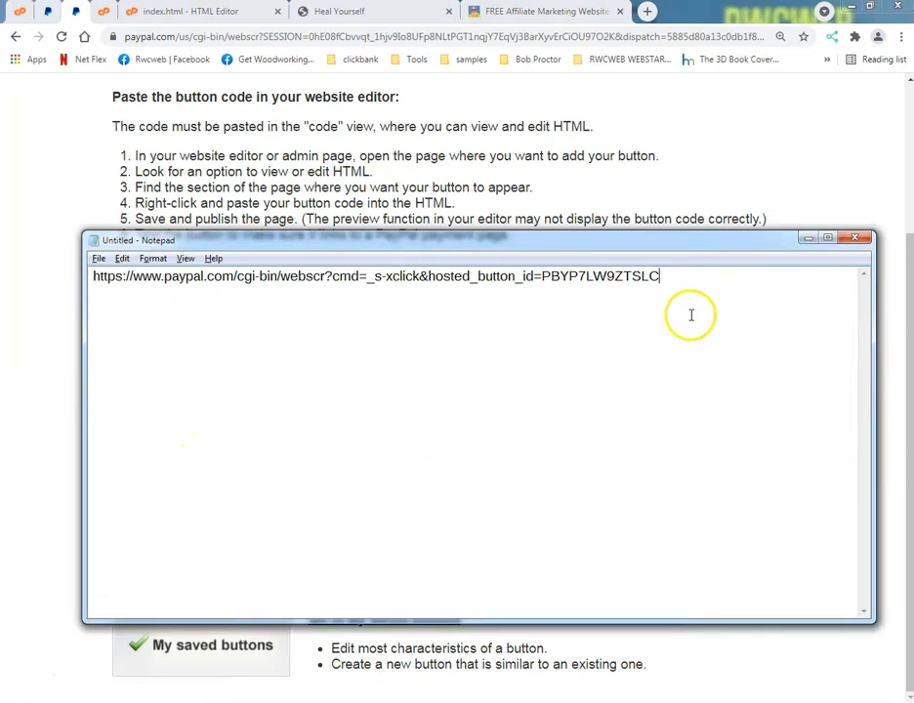
pyautogui.hotkey('ctrl', 'v')
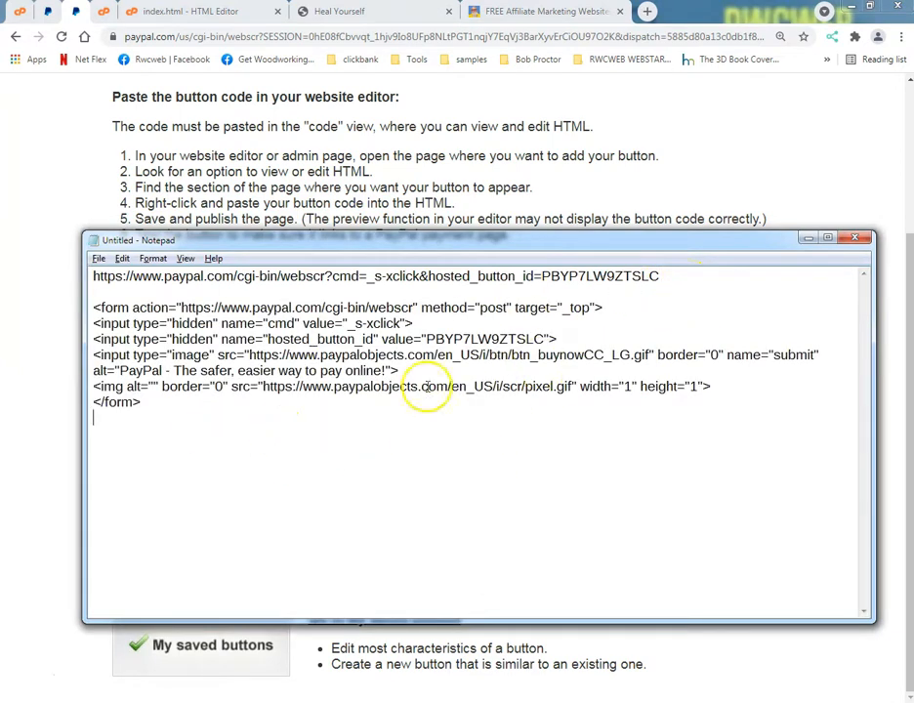
pyautogui.hotkey('alt', 'Tab')
pyautogui.hotkey('alt', 'Tab')
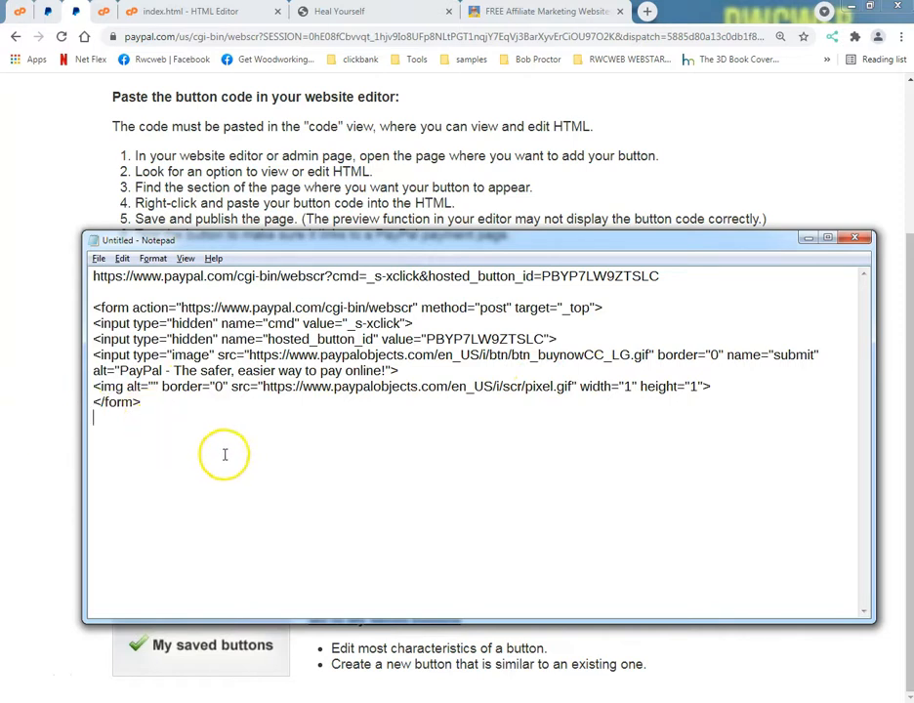
# Switch to the index.html HTML editor and delete the old Buy Now button and its form from the dashed order box.
pyautogui.click(164, 13)
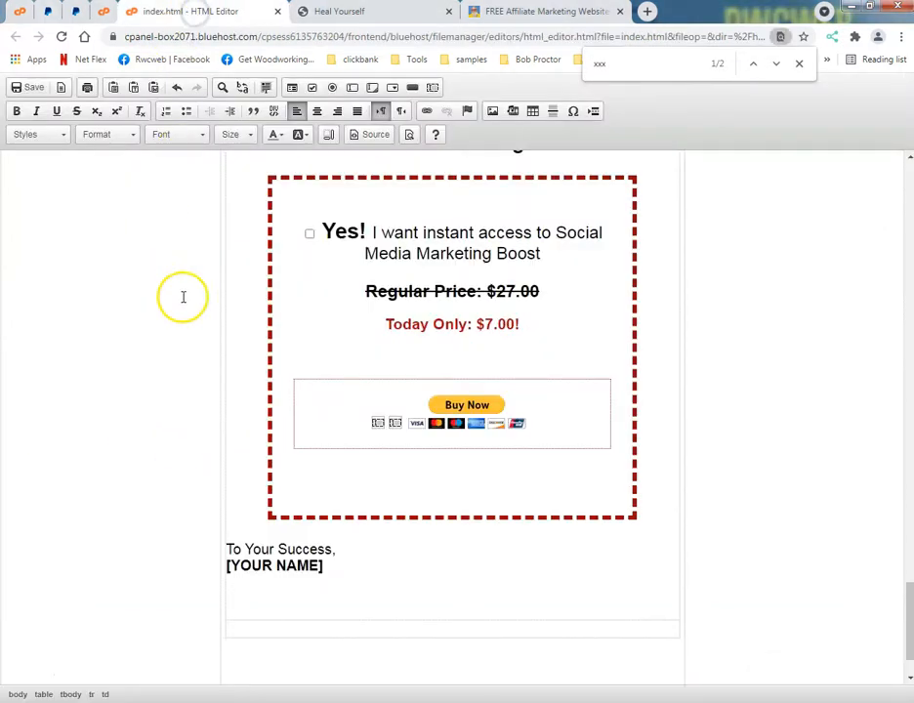
pyautogui.scroll(12, 182, 296)
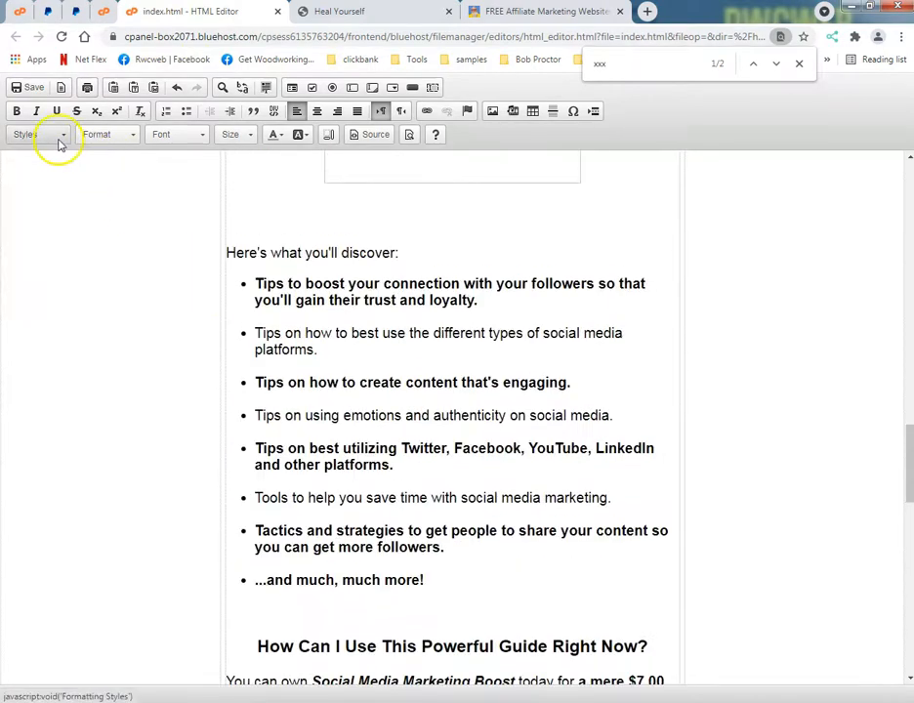
pyautogui.click(361, 13)
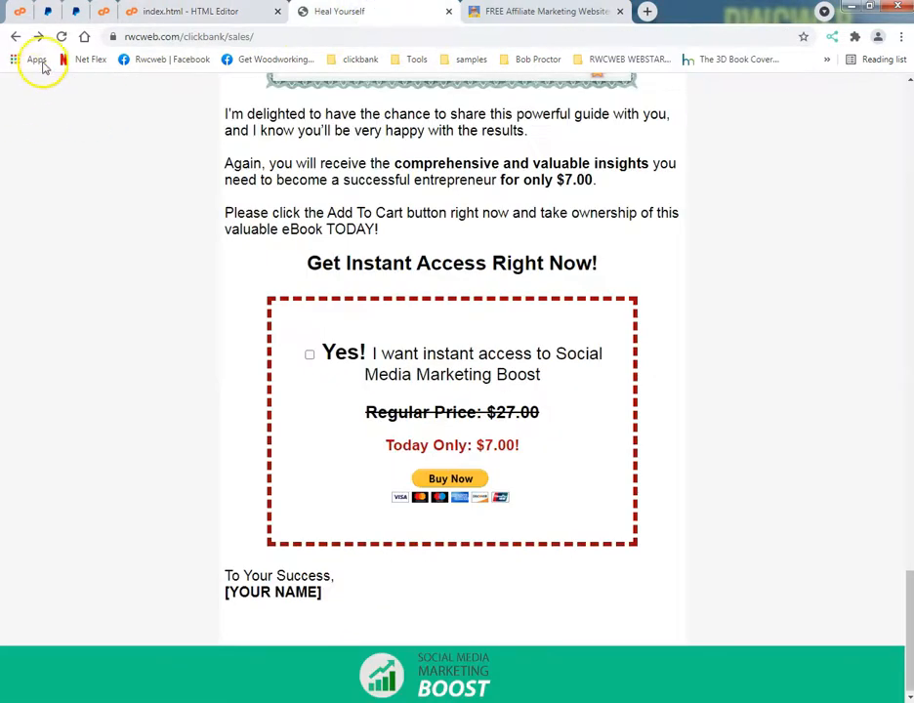
pyautogui.click(192, 13)
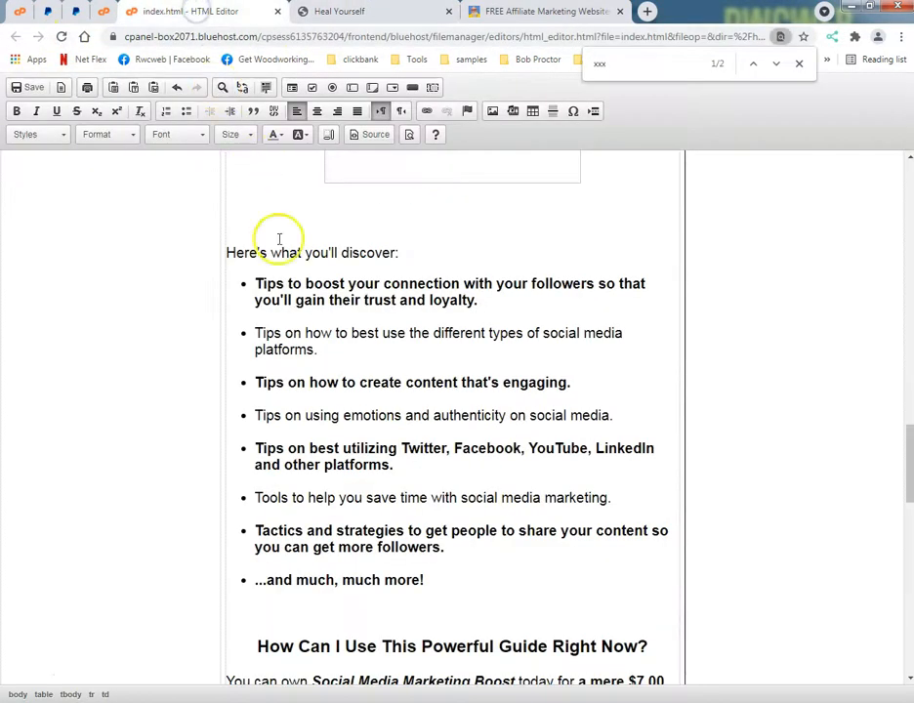
pyautogui.scroll(-10, 430, 454)
pyautogui.scroll(-5, 467, 447)
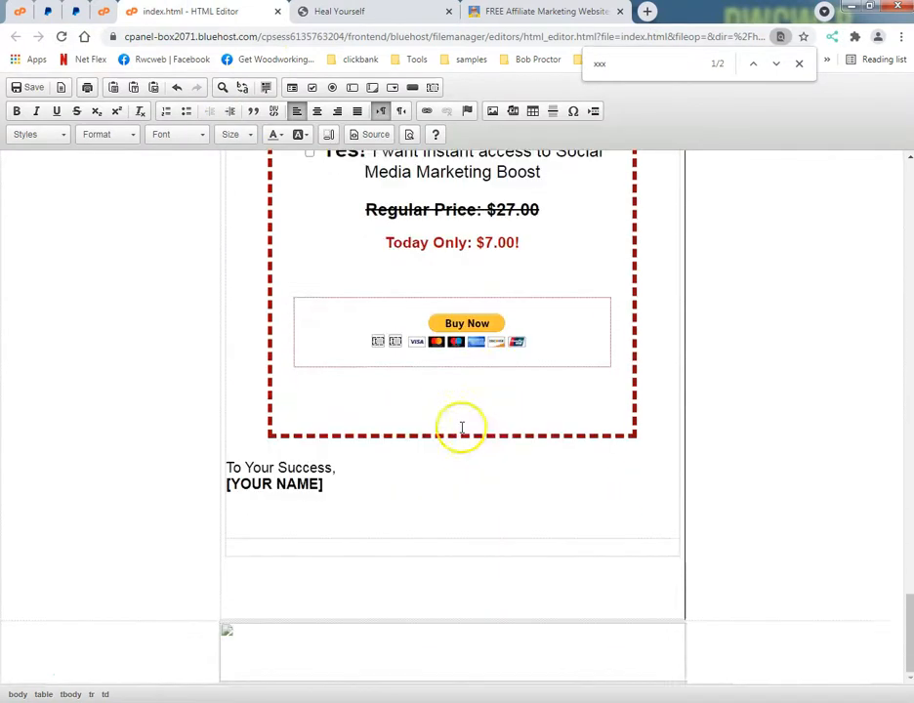
pyautogui.click(437, 331)
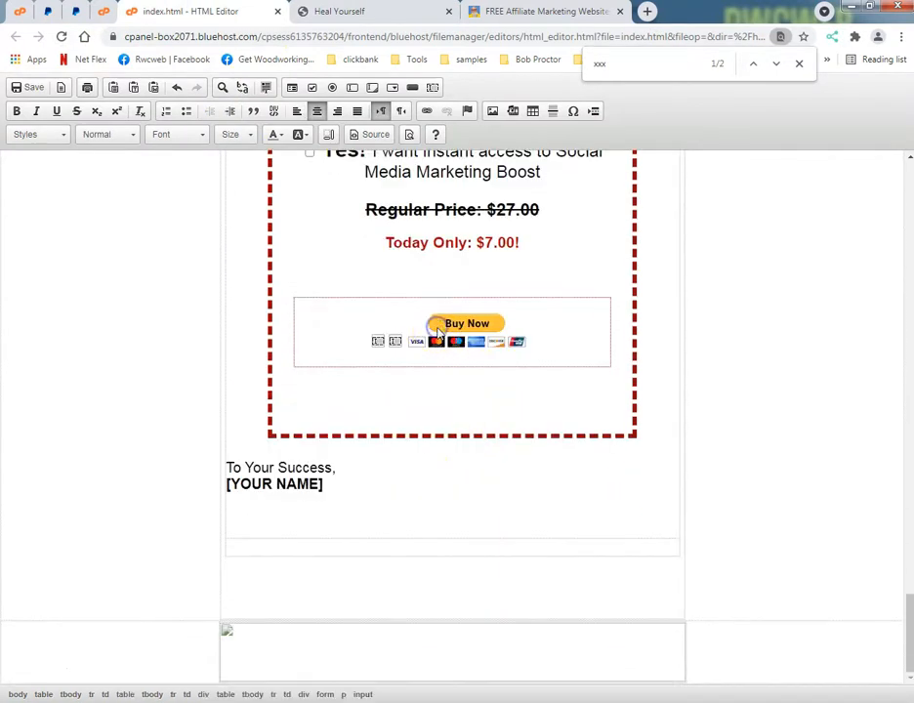
pyautogui.click(426, 382)
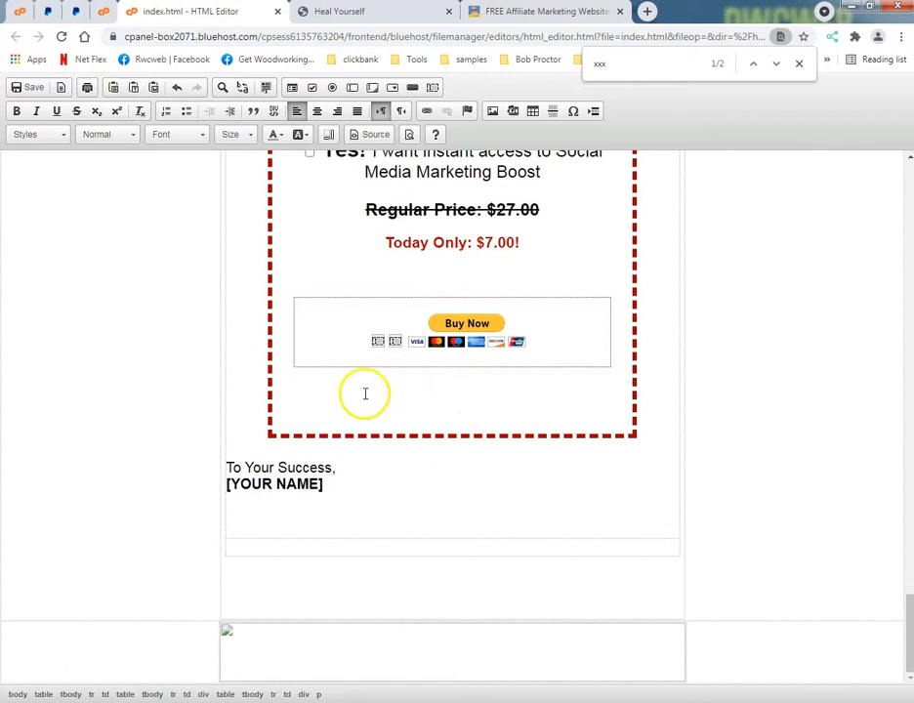
pyautogui.moveTo(316, 373); pyautogui.dragTo(299, 307)
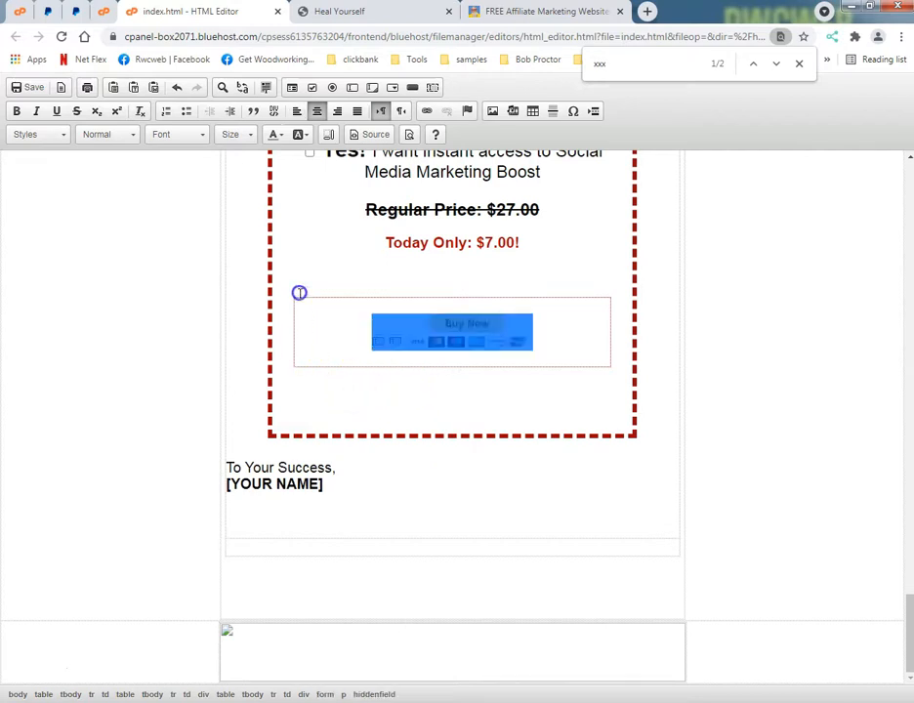
pyautogui.press('Delete')
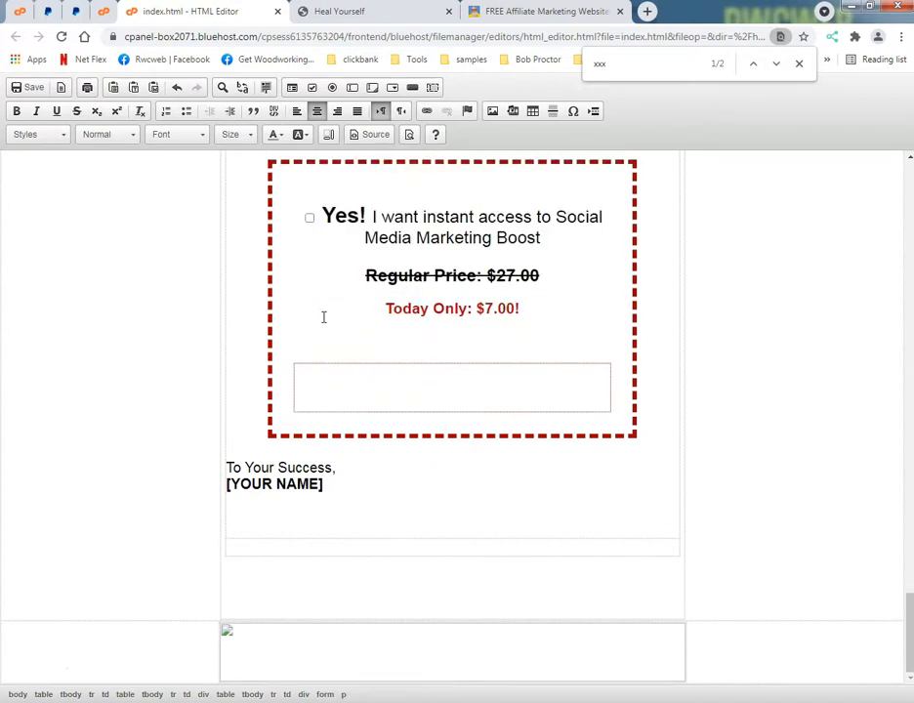
pyautogui.press('Delete')
pyautogui.press('Delete')
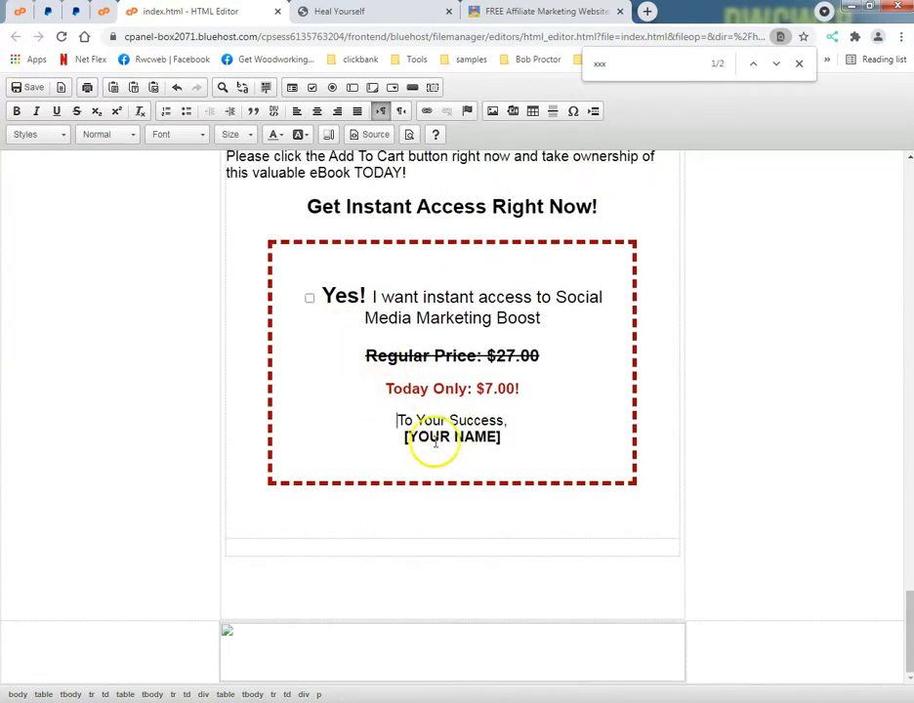
# Replace the "To Your Success, [YOUR NAME]" lines in the order box with the placeholder xxxxx and save the page.
pyautogui.moveTo(400, 424); pyautogui.dragTo(514, 443)
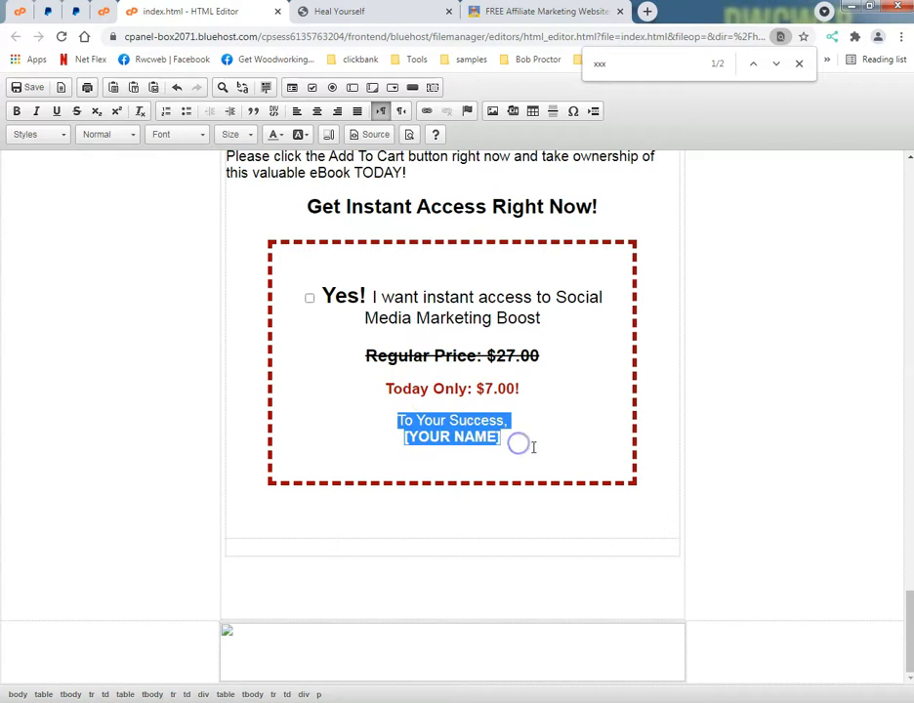
pyautogui.press('Delete')
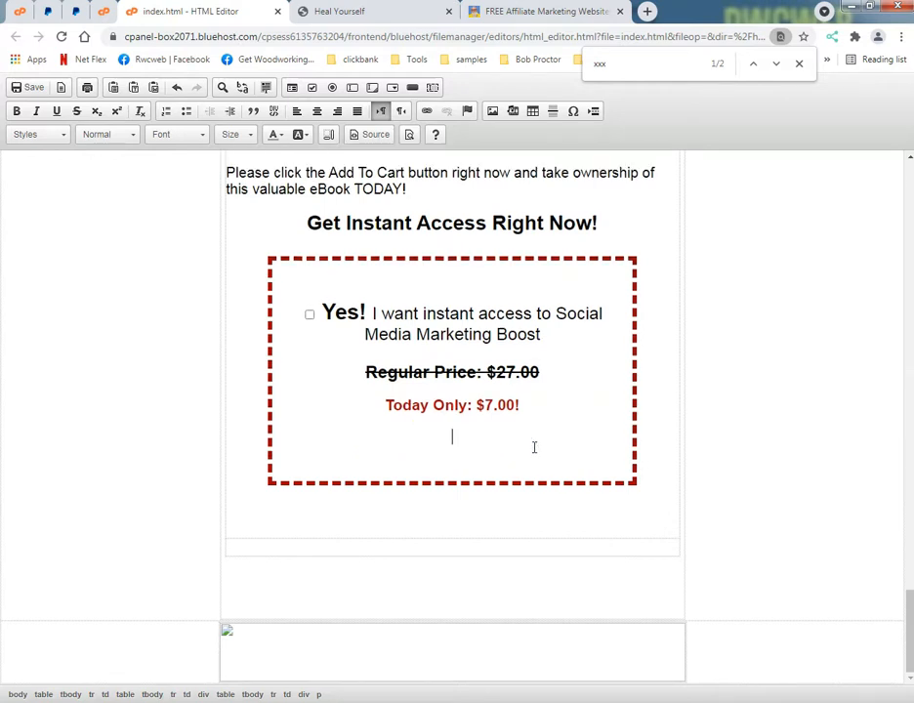
pyautogui.click(27, 87)
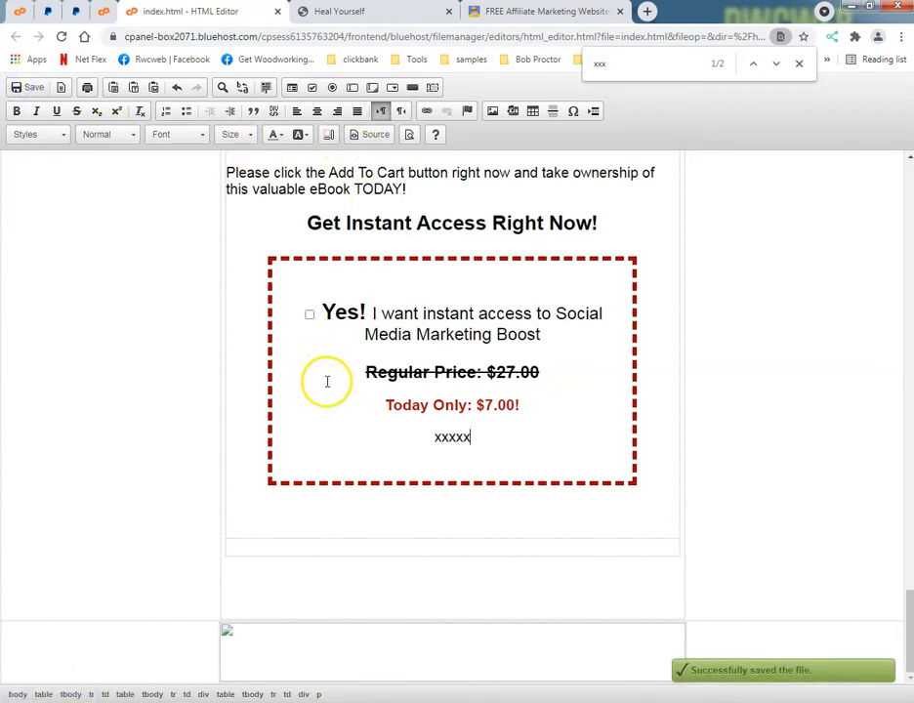
# Copy the button's website code from the PayPal page and open the source view of index.html in the HTML editor.
pyautogui.click(422, 13)
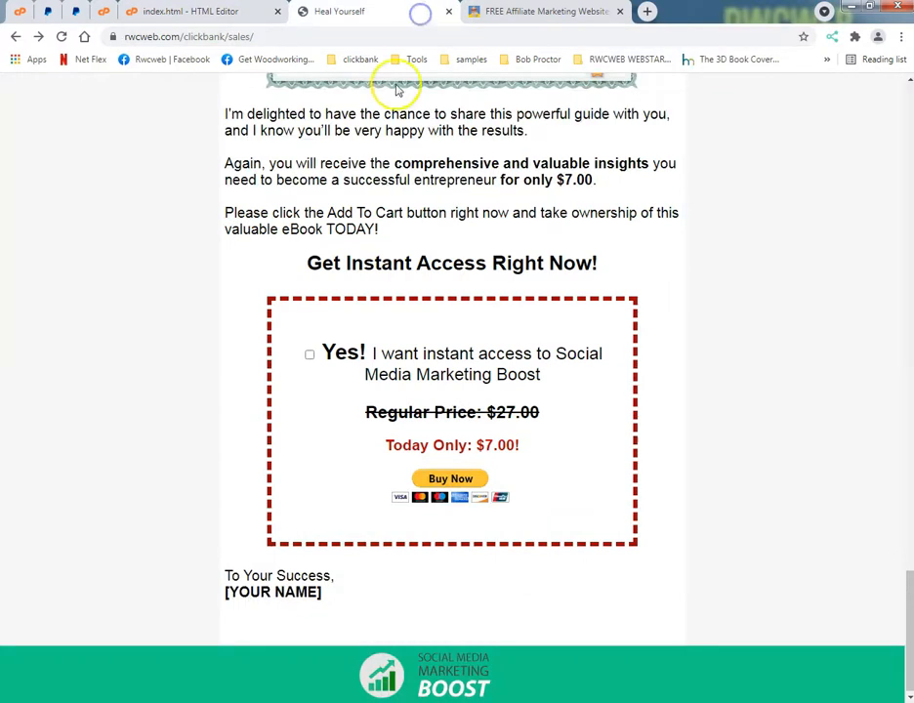
pyautogui.click(76, 13)
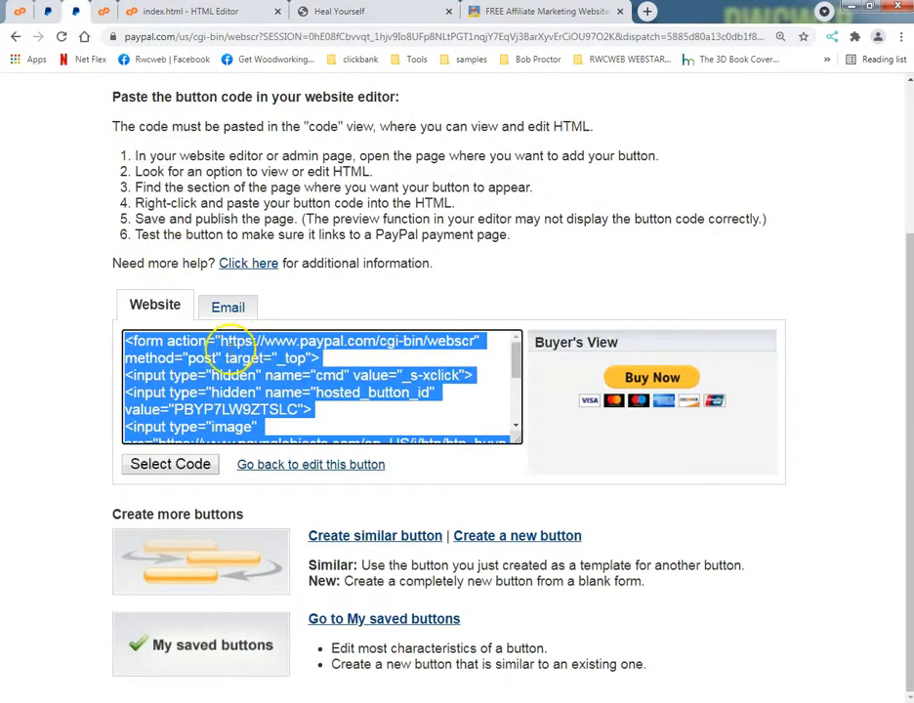
pyautogui.rightClick(234, 356)
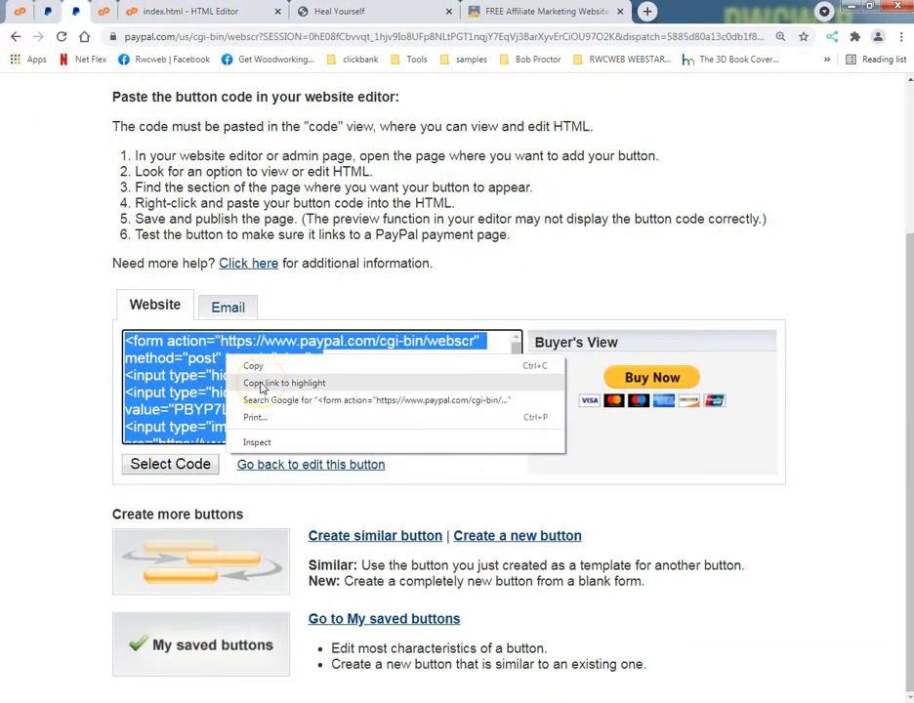
pyautogui.click(256, 366)
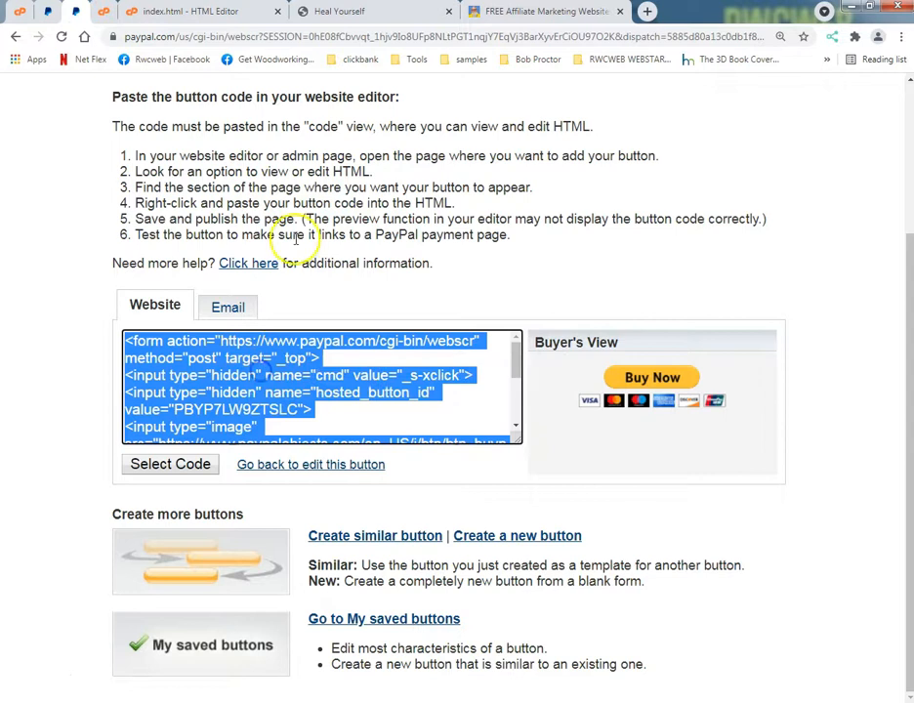
pyautogui.click(166, 15)
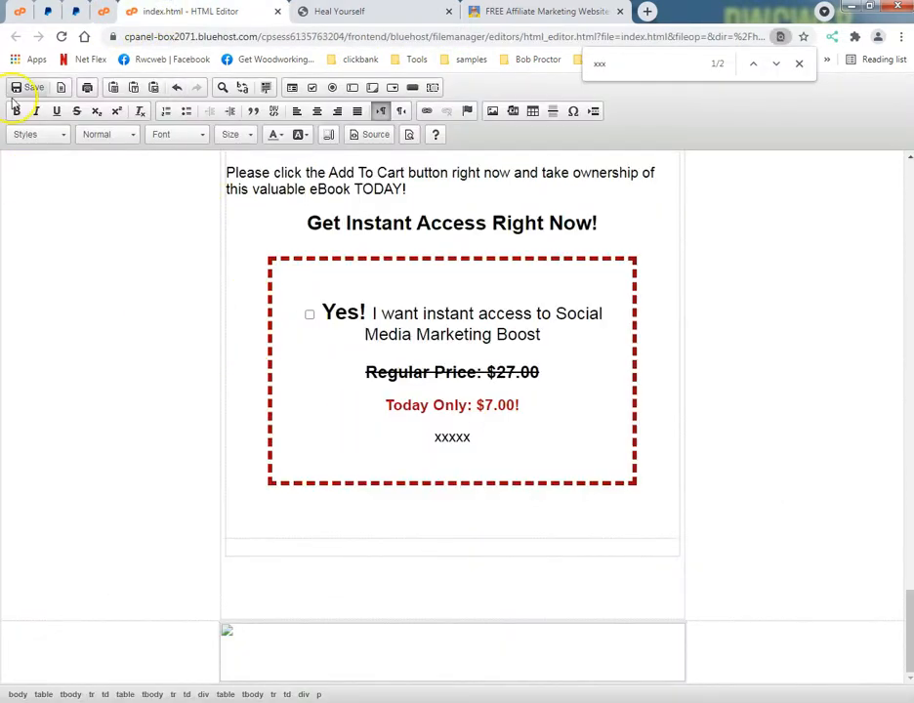
pyautogui.click(372, 135)
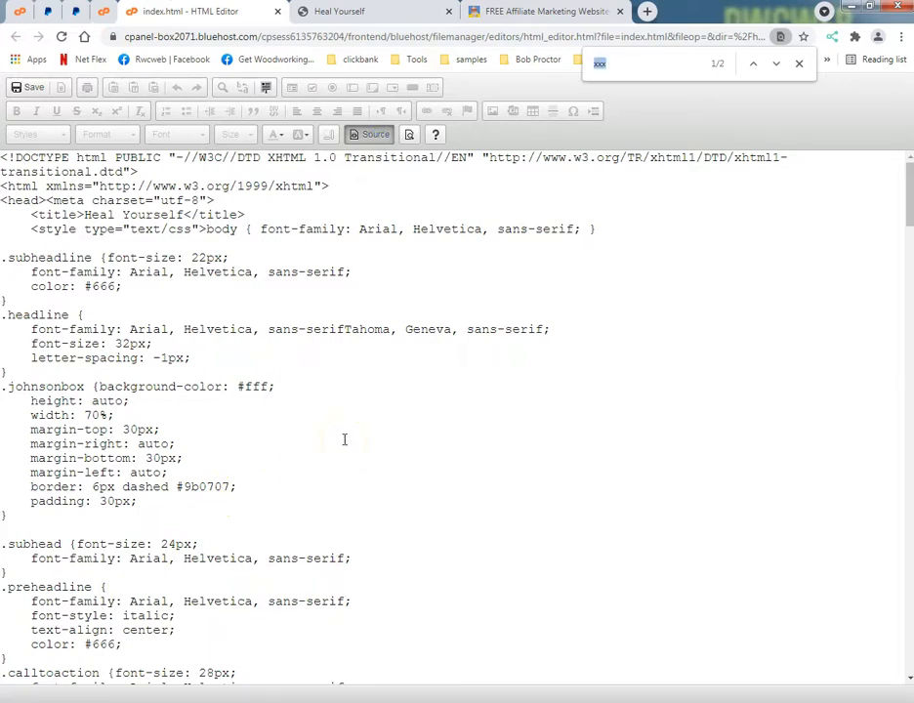
pyautogui.hotkey('ctrl', 'v')
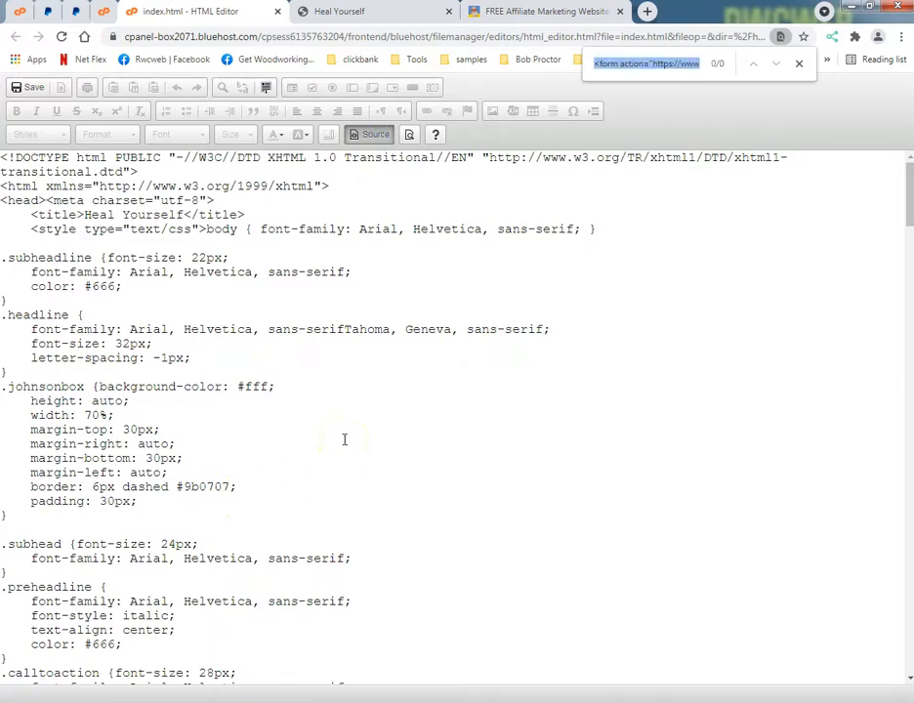
pyautogui.click(344, 440)
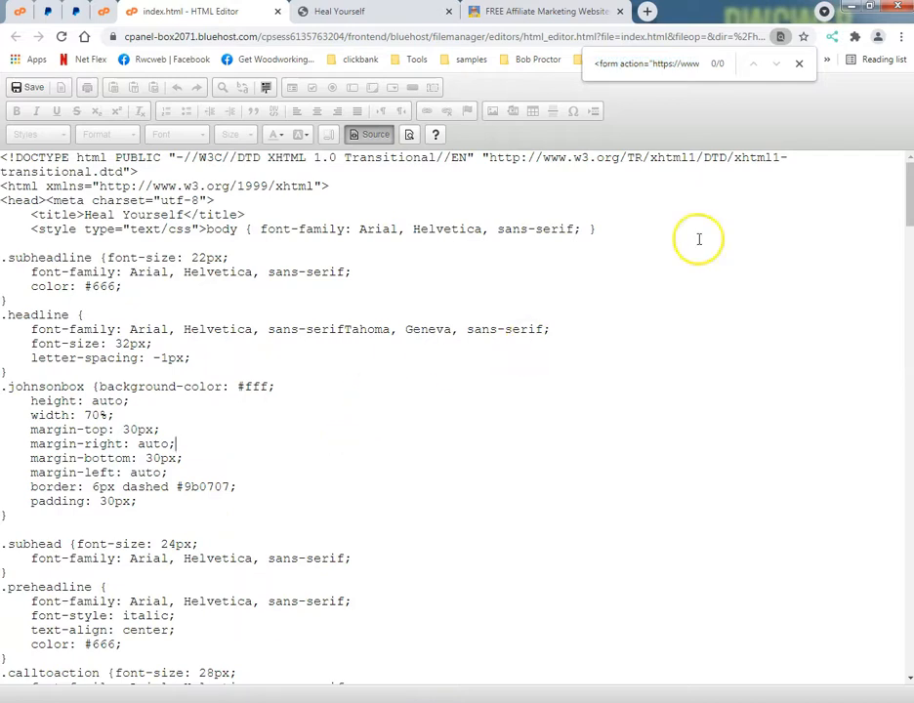
pyautogui.click(798, 65)
pyautogui.click(531, 377)
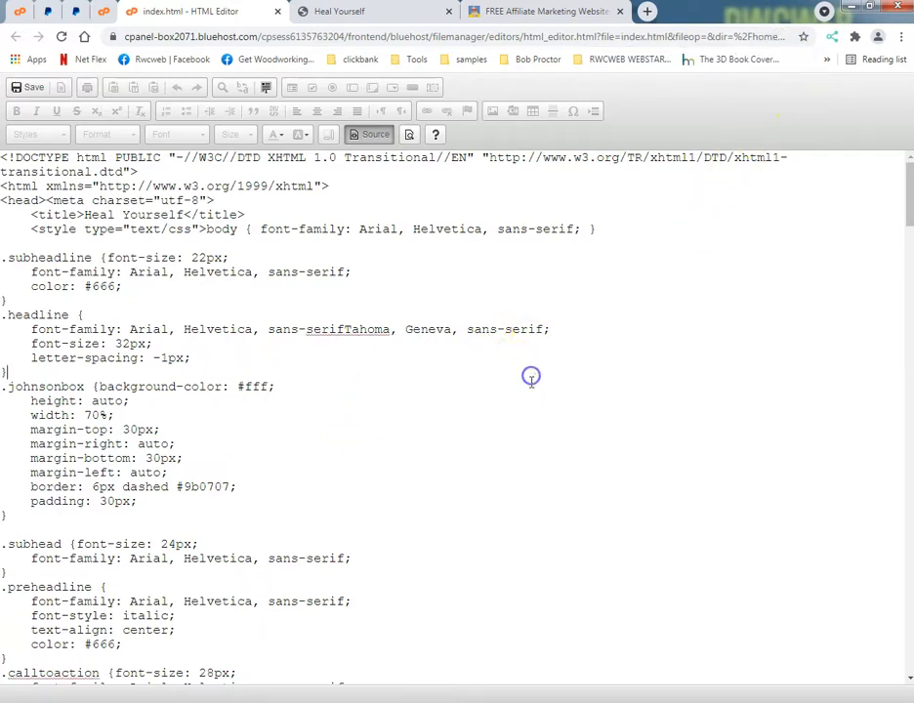
pyautogui.hotkey('ctrl', 'f')
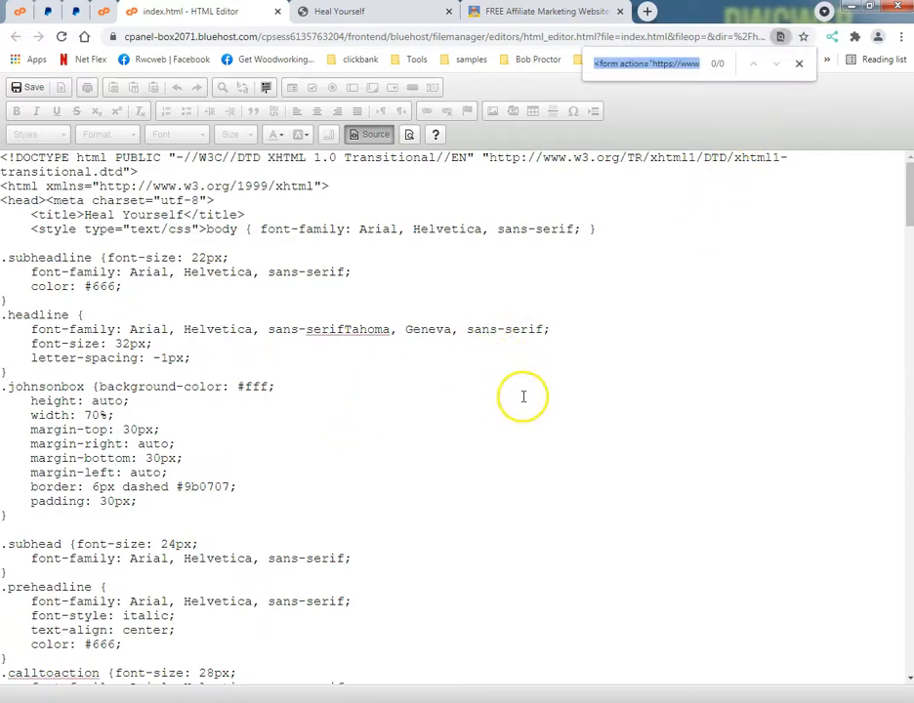
pyautogui.click(494, 434)
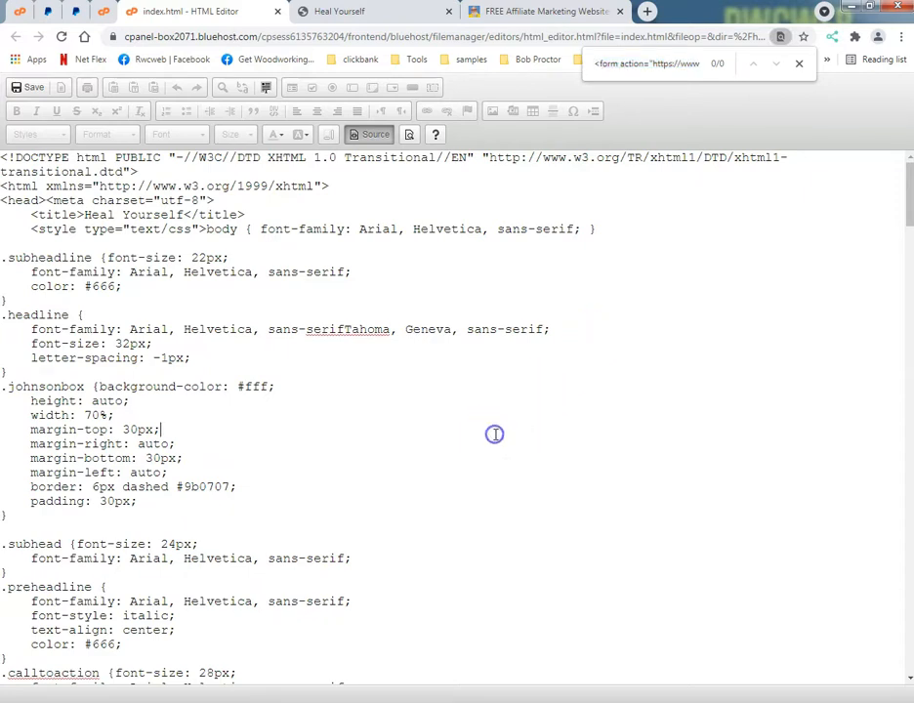
# Search the source code for xxx and replace the xxxxx placeholder with the copied PayPal button code.
pyautogui.click(634, 68)
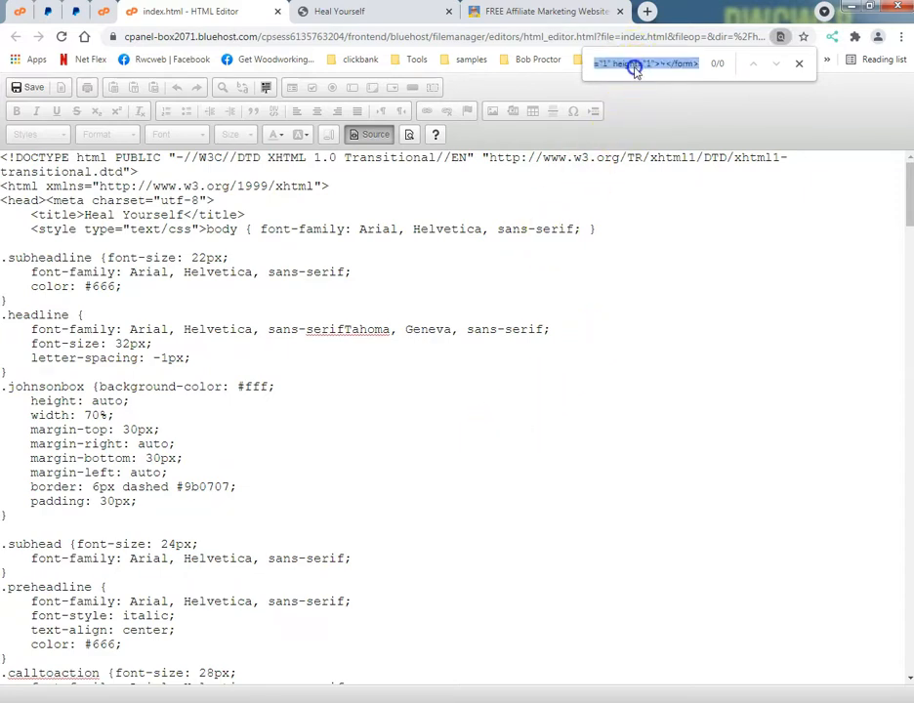
pyautogui.press('BackSpace')
pyautogui.write('xxx')
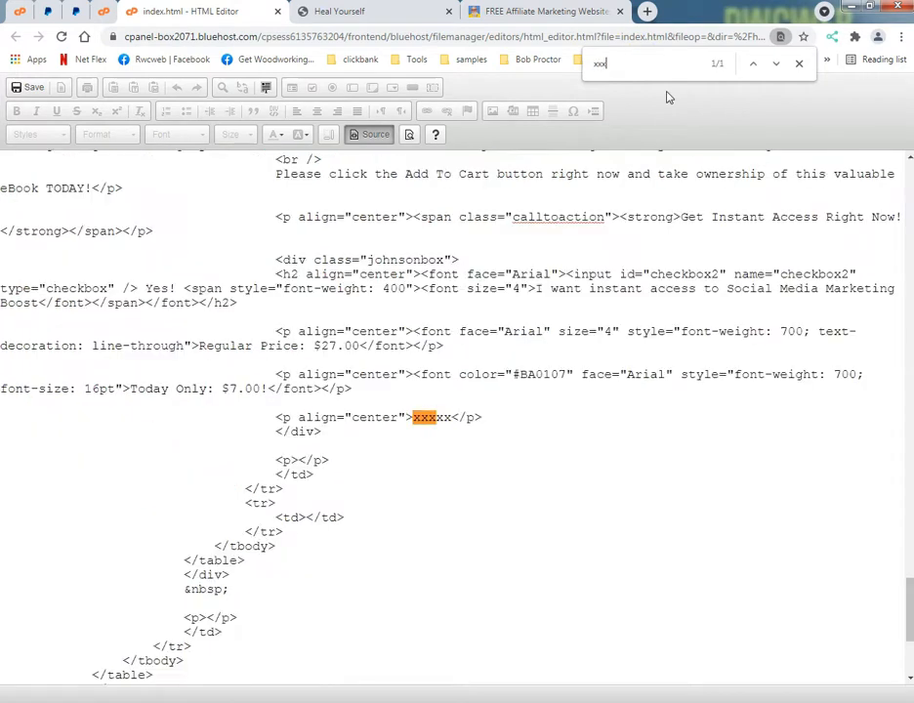
pyautogui.click(414, 442)
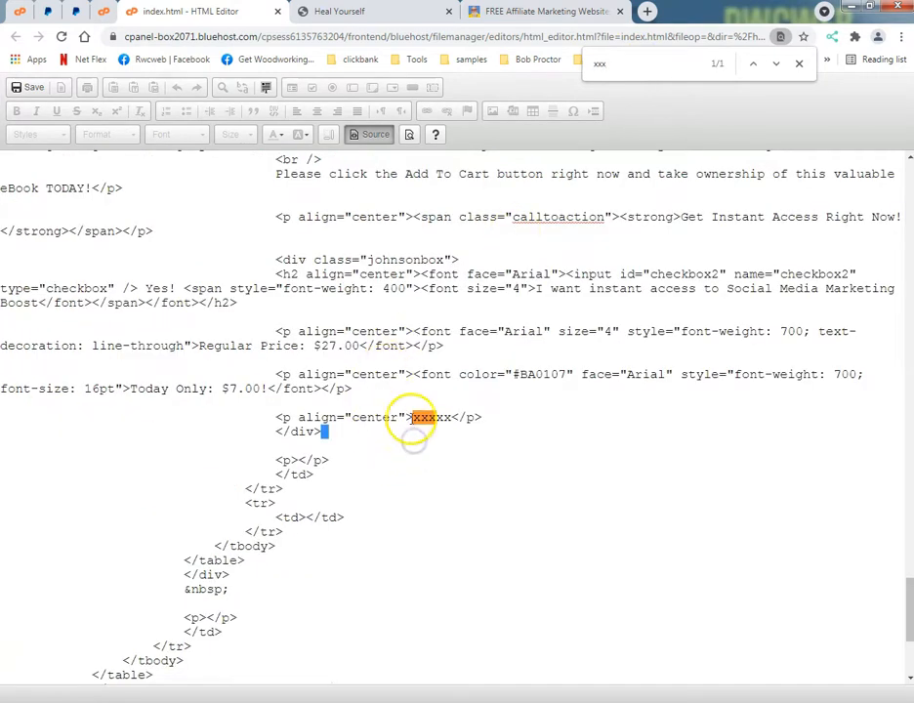
pyautogui.moveTo(410, 418); pyautogui.dragTo(485, 417)
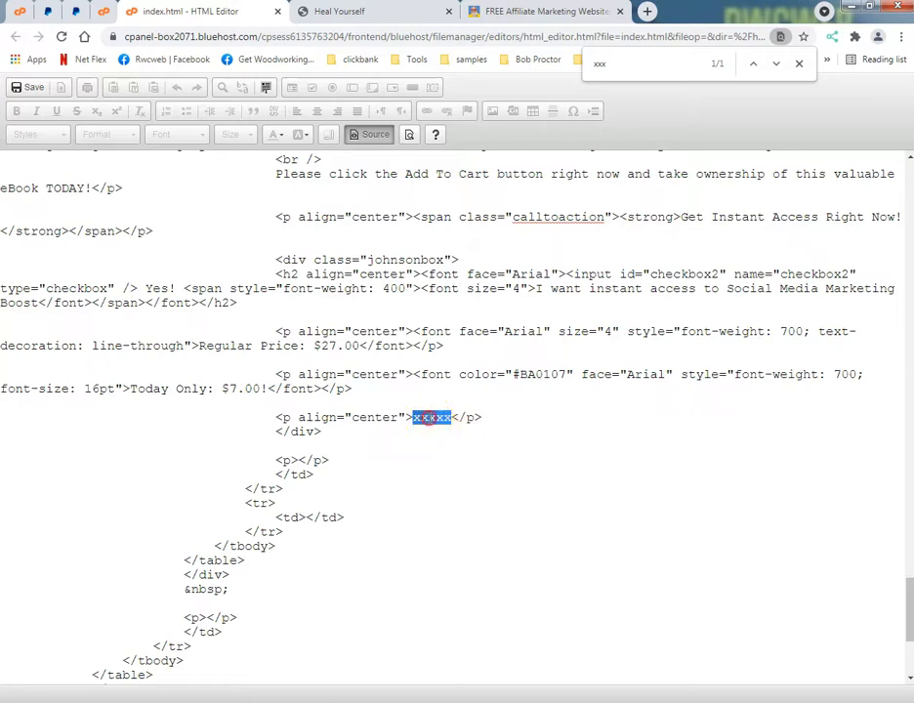
pyautogui.rightClick(451, 434)
pyautogui.click(482, 465)
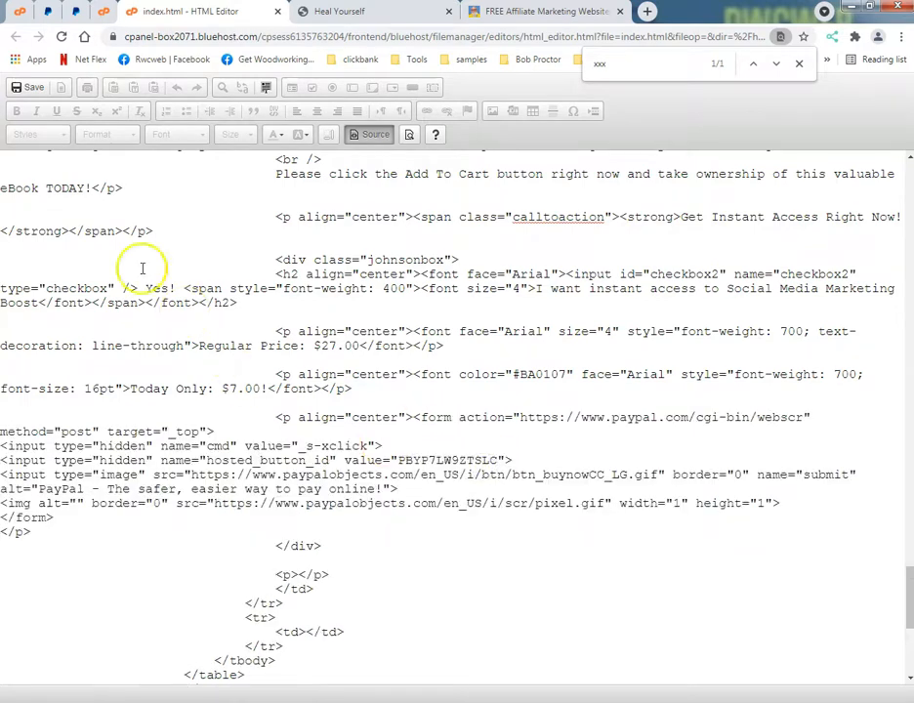
# Return to the visual view, center the new Buy Now button in the order box, and save the page.
pyautogui.click(359, 139)
pyautogui.scroll(-15, 434, 418)
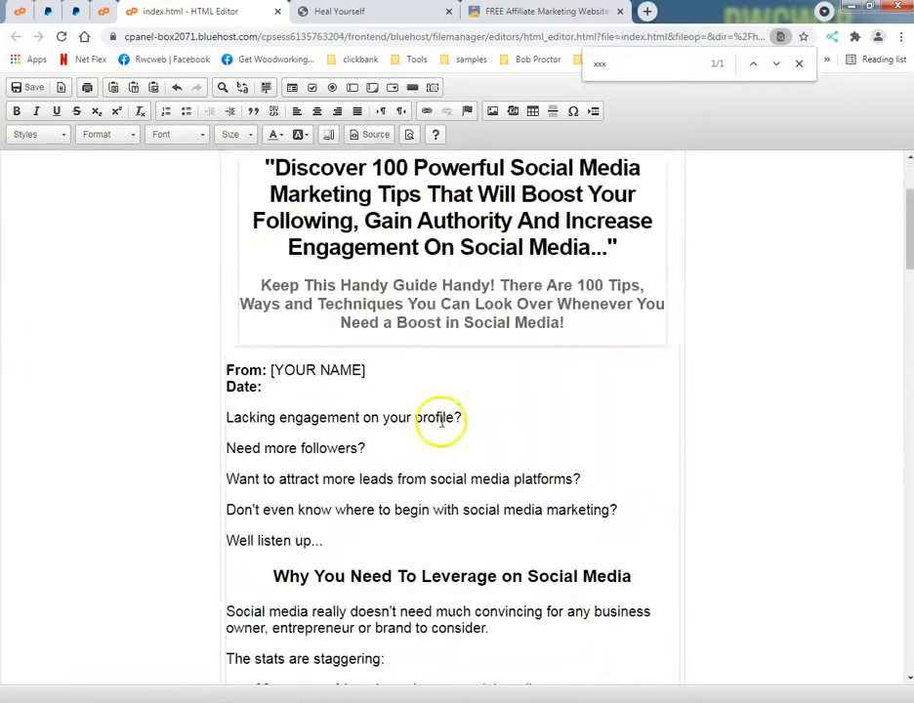
pyautogui.scroll(-15, 729, 482)
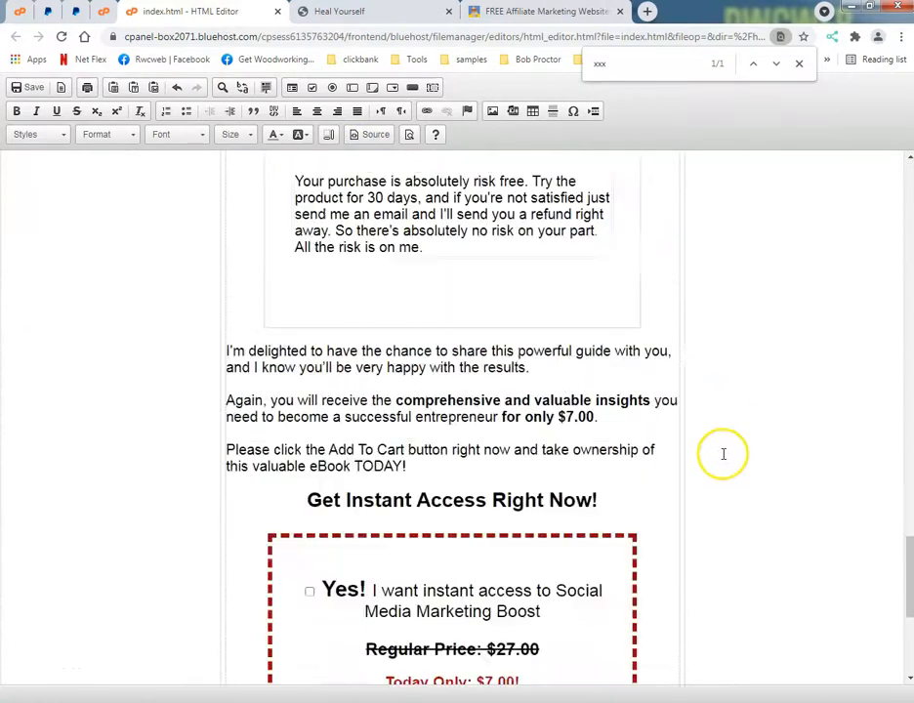
pyautogui.click(465, 389)
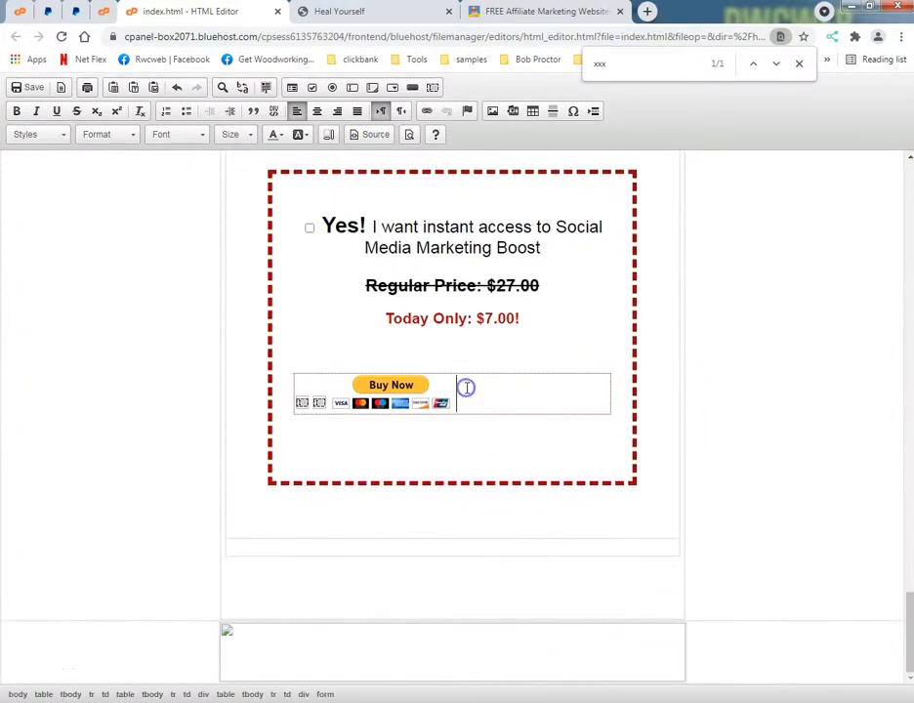
pyautogui.click(316, 111)
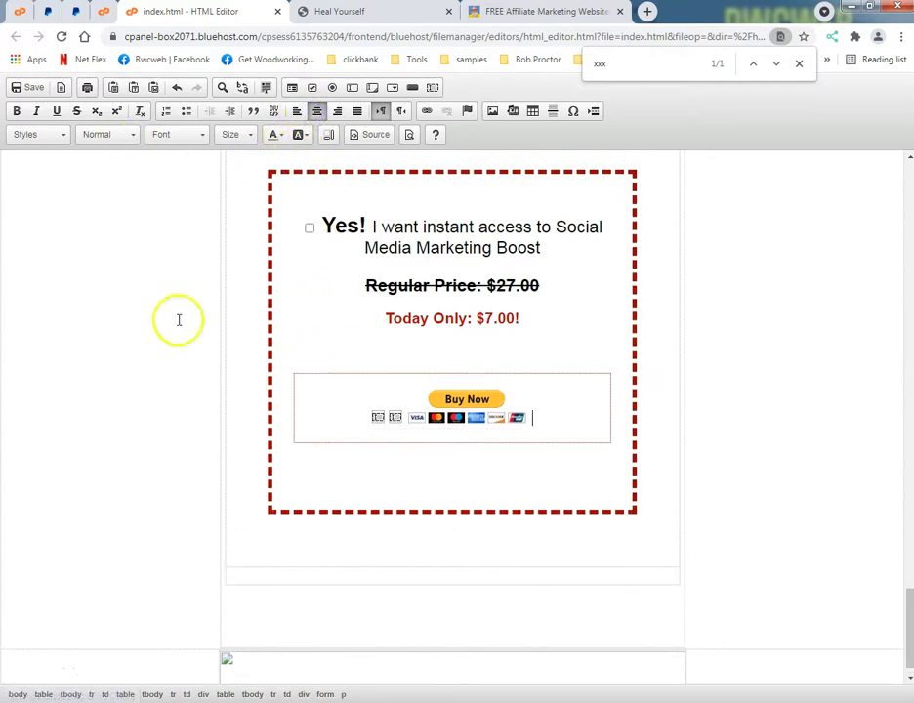
pyautogui.click(19, 88)
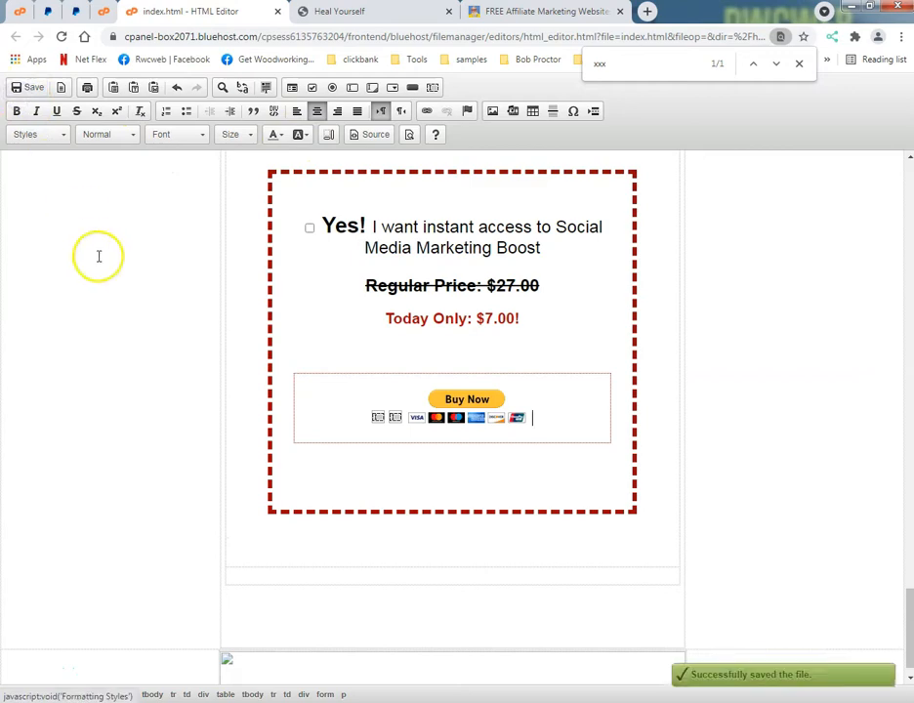
# Preview the edited sales page, test its Buy Now button through to the PayPal checkout, and close the preview.
pyautogui.click(410, 137)
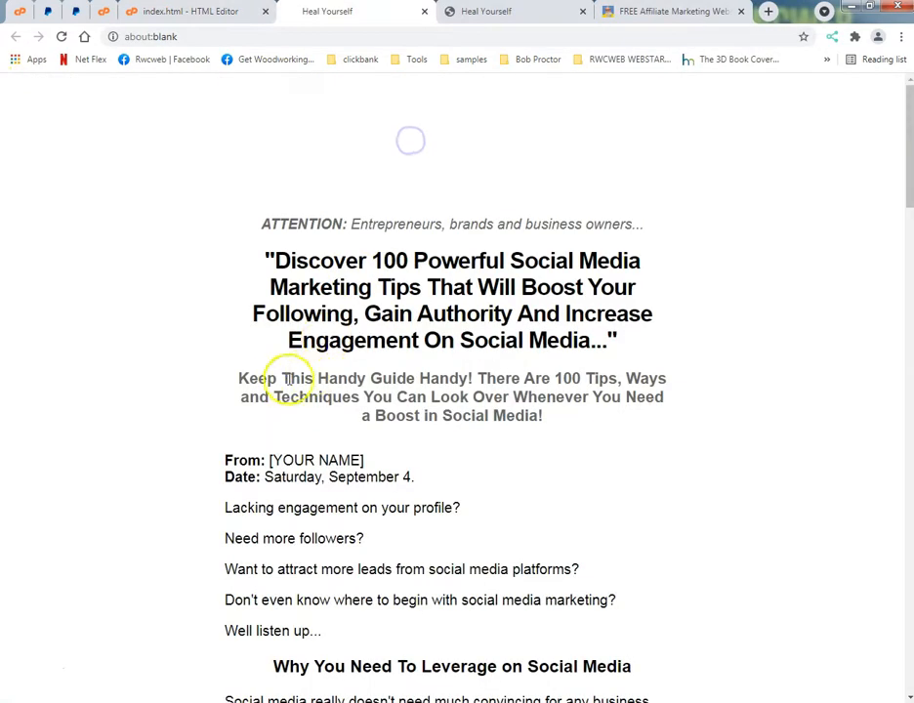
pyautogui.scroll(-3, 285, 377)
pyautogui.scroll(-15, 283, 379)
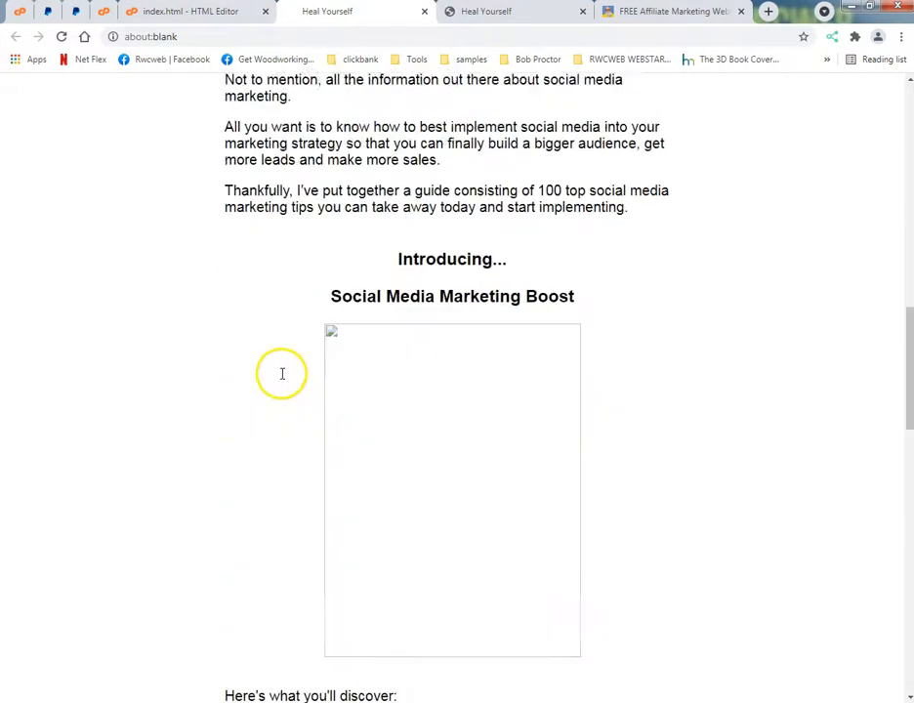
pyautogui.scroll(-6, 278, 378)
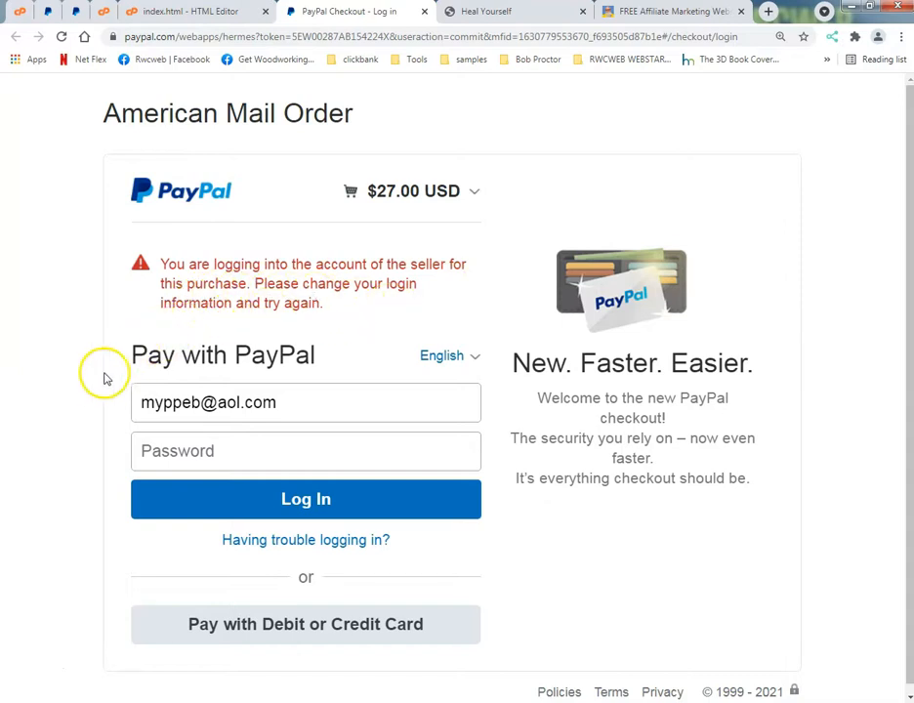
pyautogui.scroll(-1, 74, 391)
pyautogui.scroll(1, 362, 312)
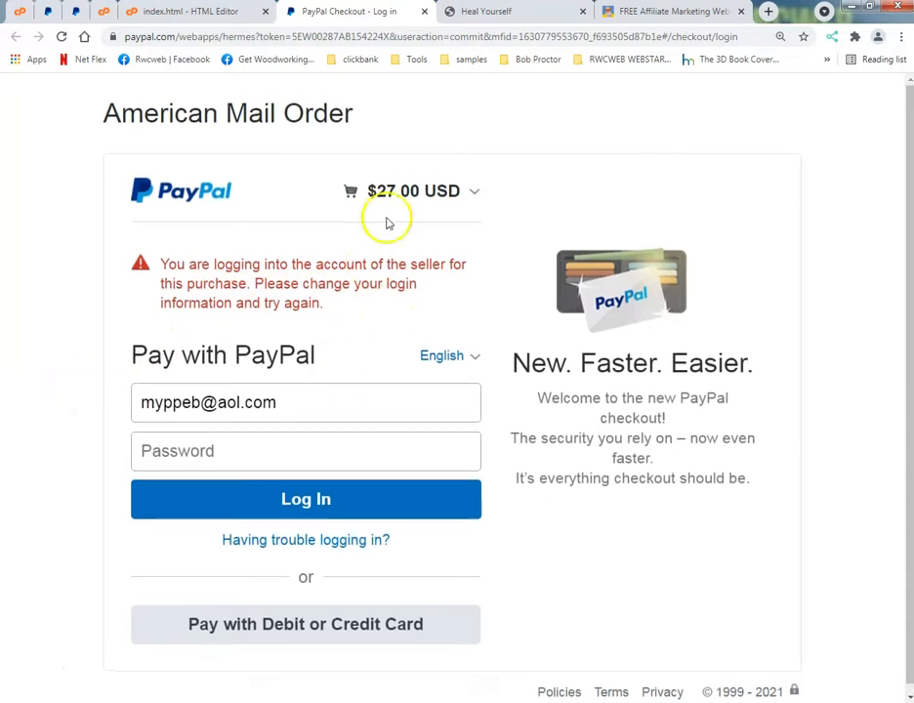
pyautogui.click(423, 11)
# Dismiss the xxx text search and close the index.html visual editor.
pyautogui.scroll(20, 264, 259)
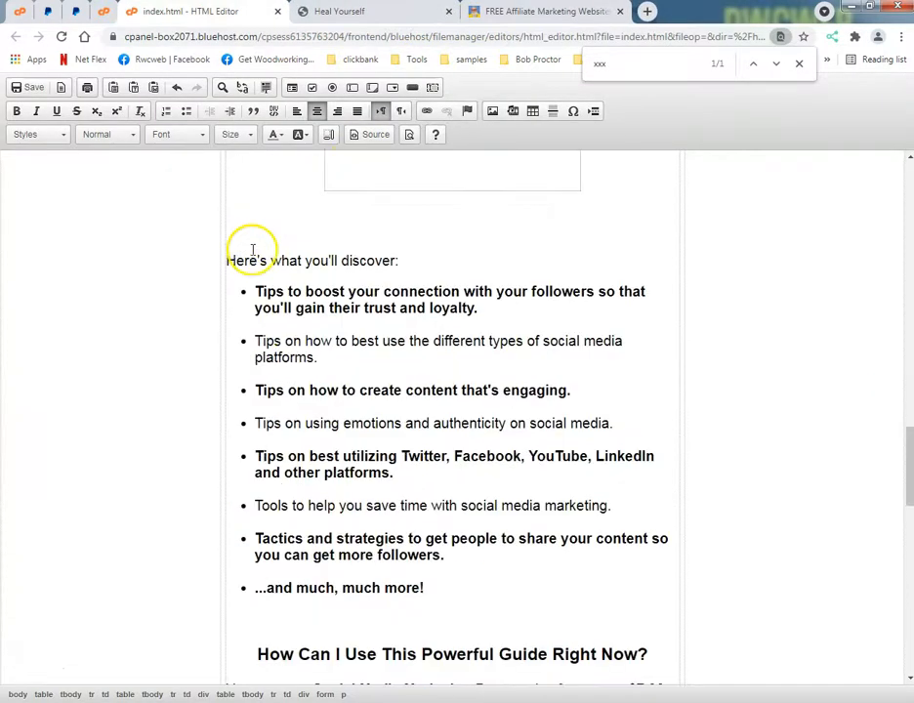
pyautogui.scroll(4, 251, 250)
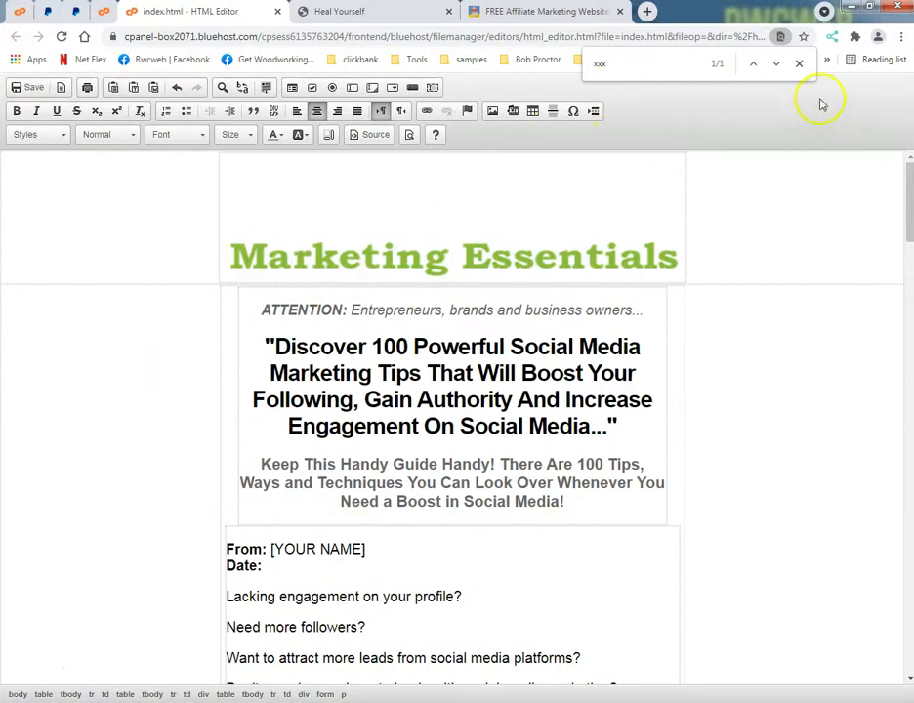
pyautogui.click(797, 64)
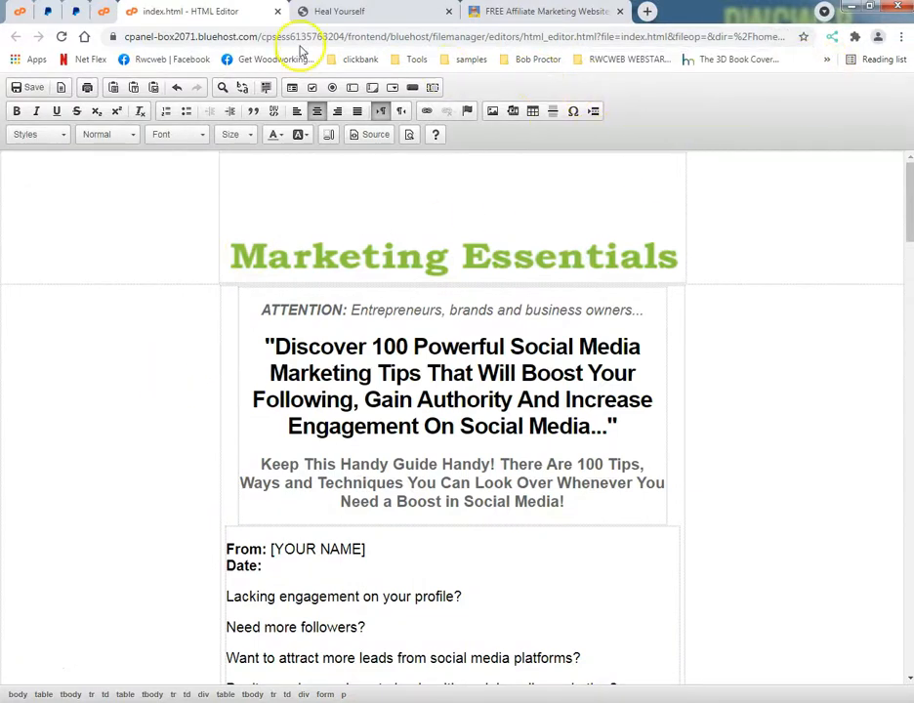
pyautogui.click(277, 13)
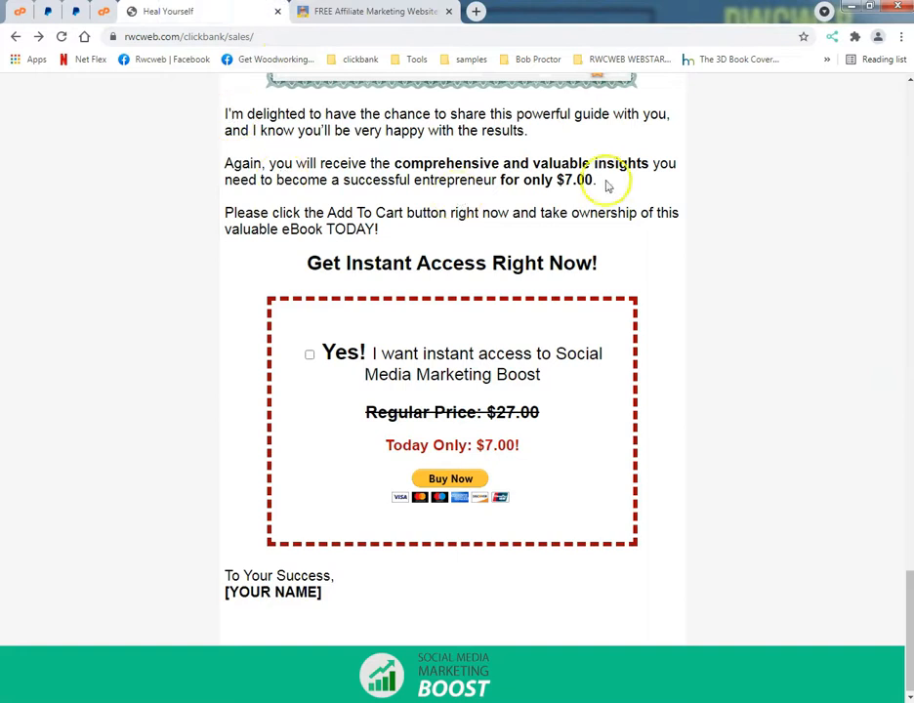
# Reopen index.html from the file manager in the HTML editor, look over the sales letter, and close the editor again.
pyautogui.click(102, 12)
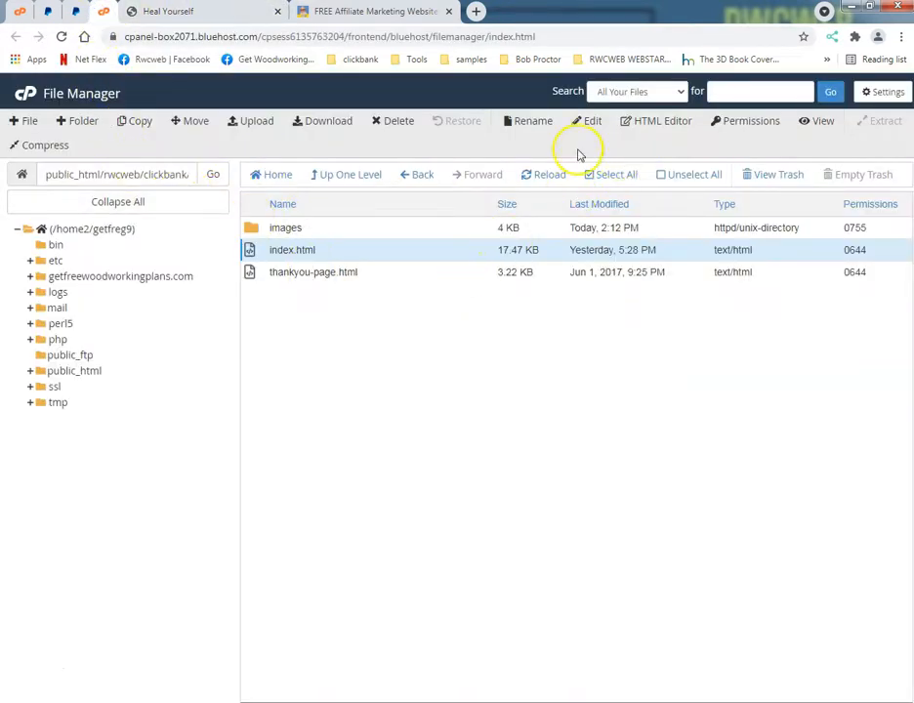
pyautogui.click(658, 127)
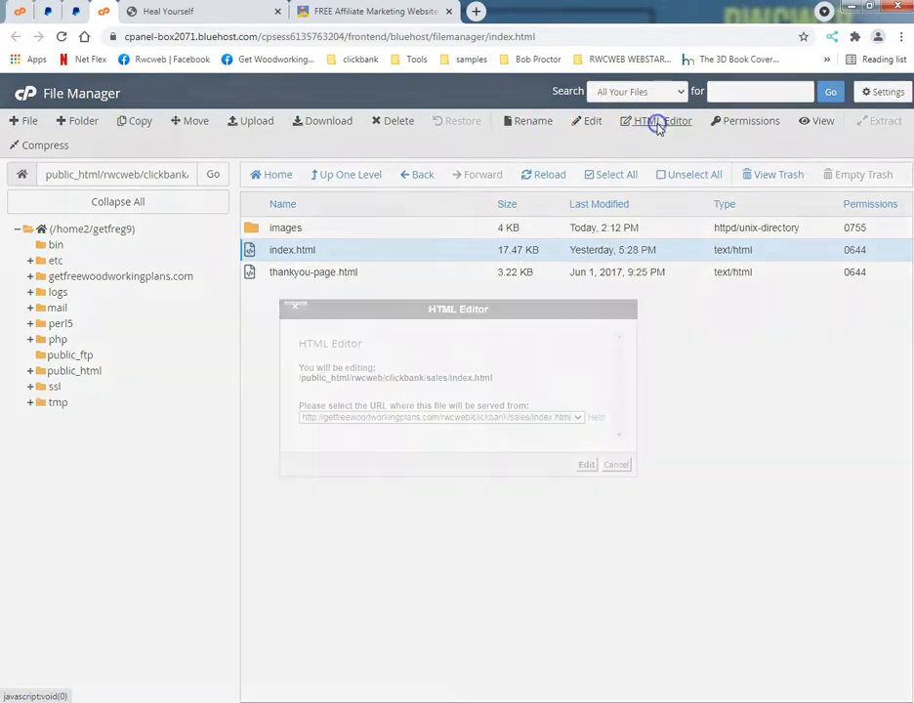
pyautogui.click(589, 465)
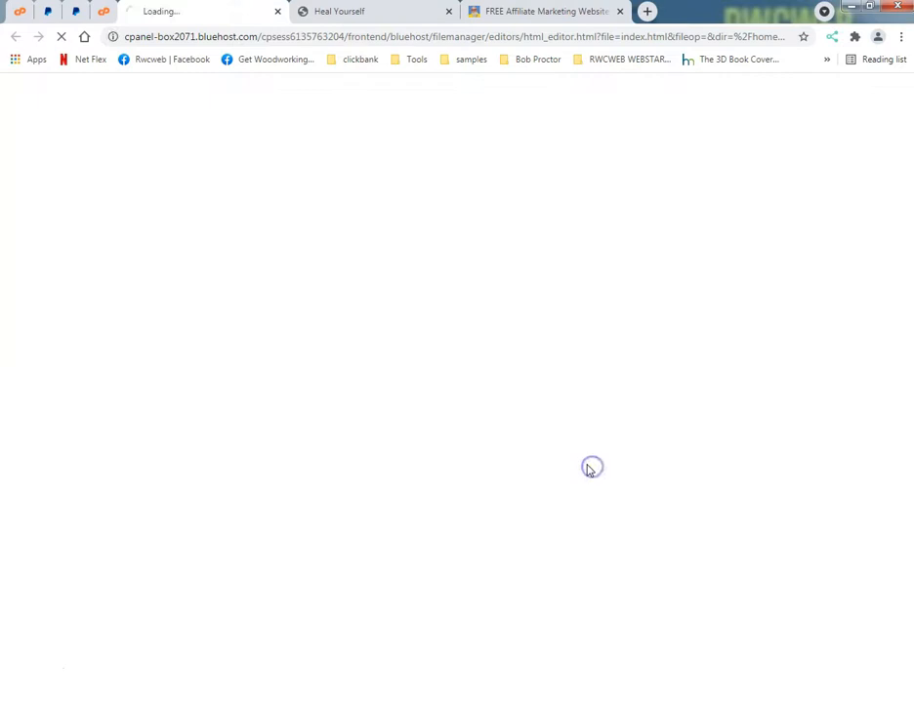
pyautogui.scroll(-15, 590, 335)
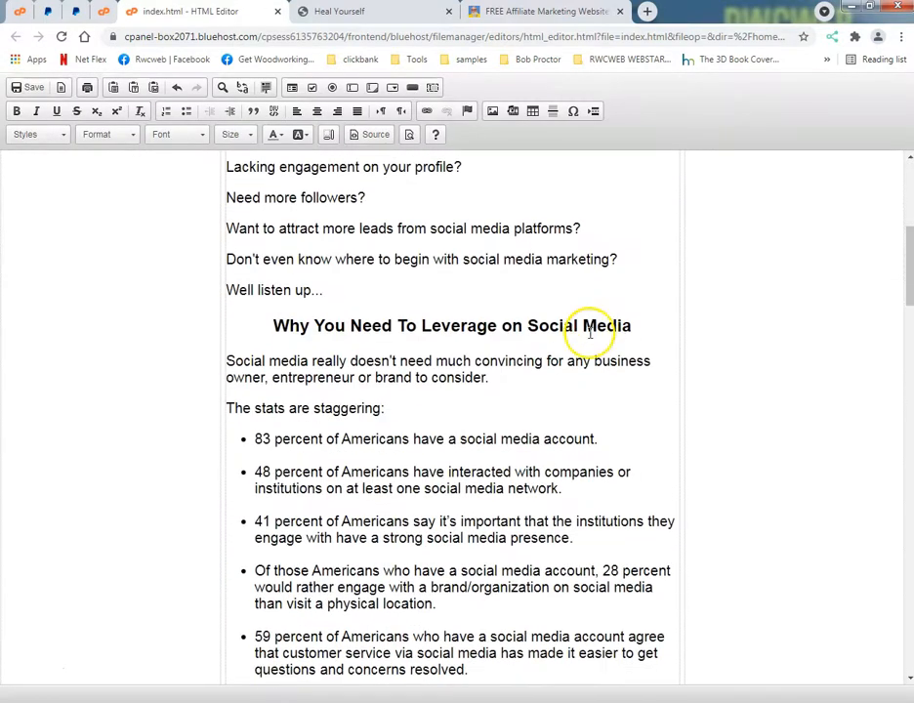
pyautogui.scroll(-1, 392, 336)
pyautogui.scroll(1, 451, 328)
pyautogui.scroll(-10, 420, 326)
pyautogui.scroll(5, 438, 332)
pyautogui.scroll(5, 438, 332)
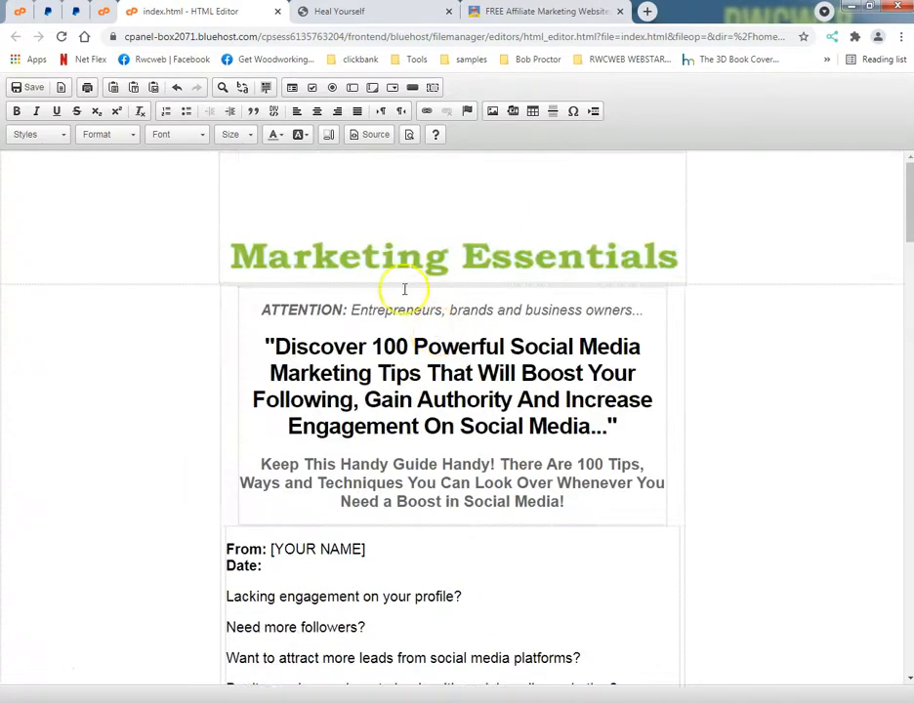
pyautogui.click(278, 11)
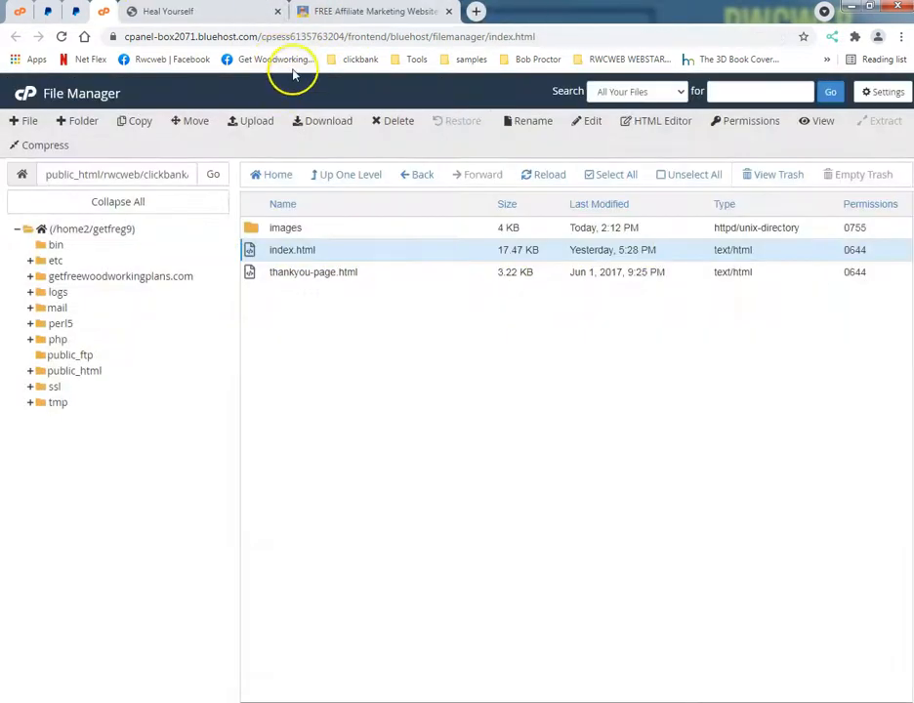
# Reload the live page at rwcweb.com/clickbank/sales/ and review it down to the order box.
pyautogui.click(232, 10)
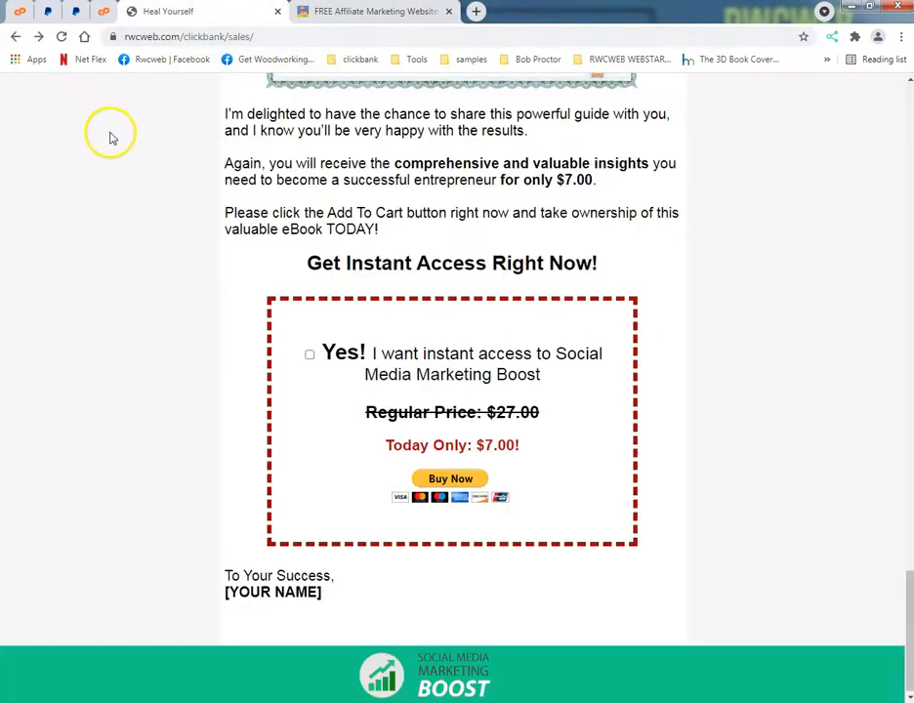
pyautogui.scroll(15, 110, 139)
pyautogui.scroll(5, 107, 138)
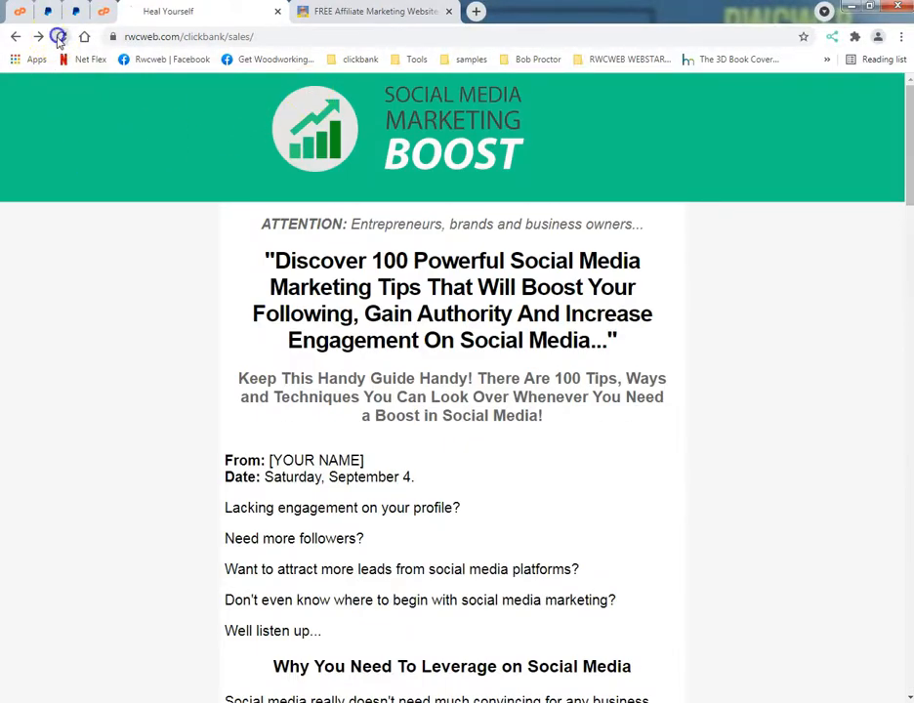
pyautogui.scroll(-5, 76, 254)
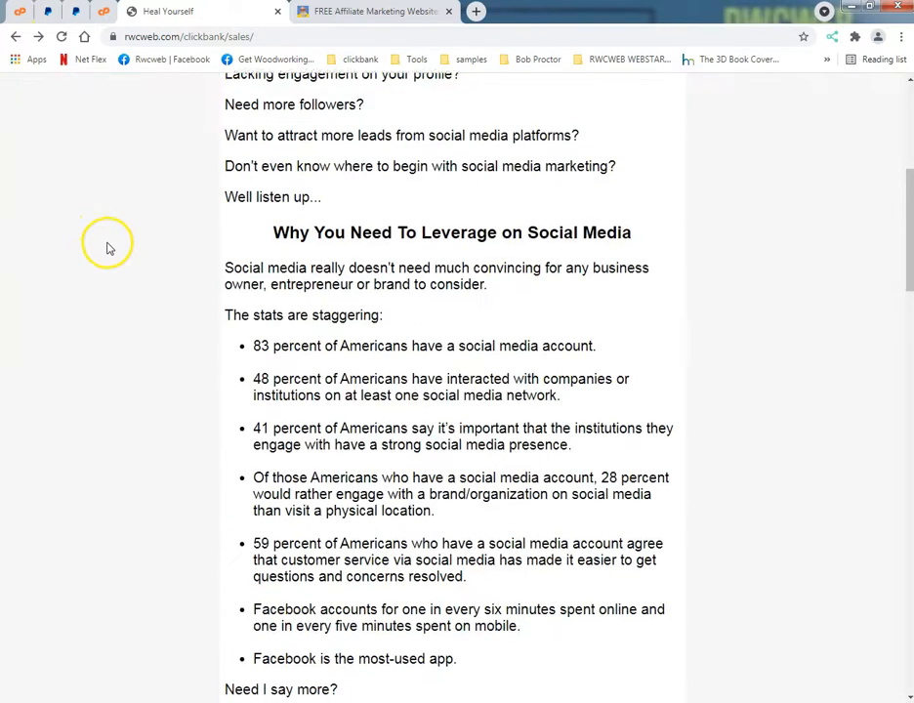
pyautogui.scroll(-15, 109, 248)
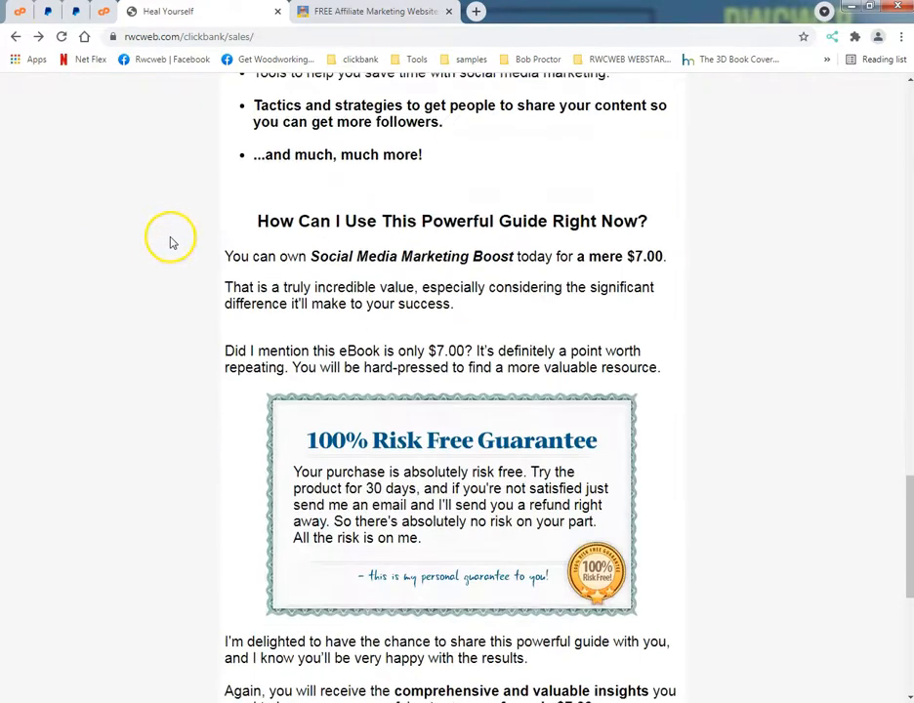
pyautogui.scroll(-5, 173, 243)
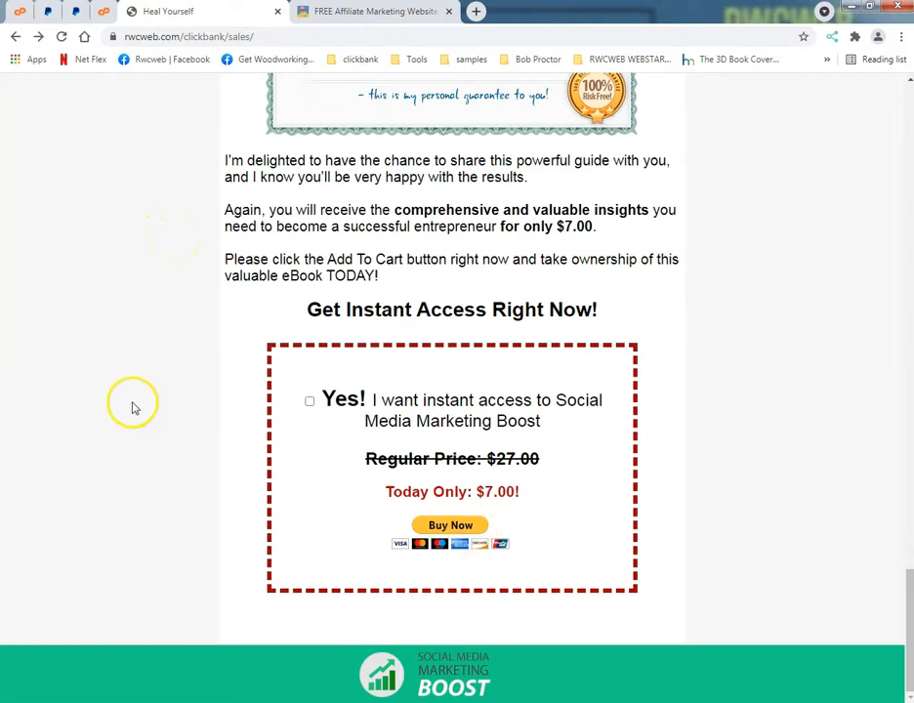
pyautogui.scroll(20, 137, 394)
pyautogui.scroll(5, 137, 393)
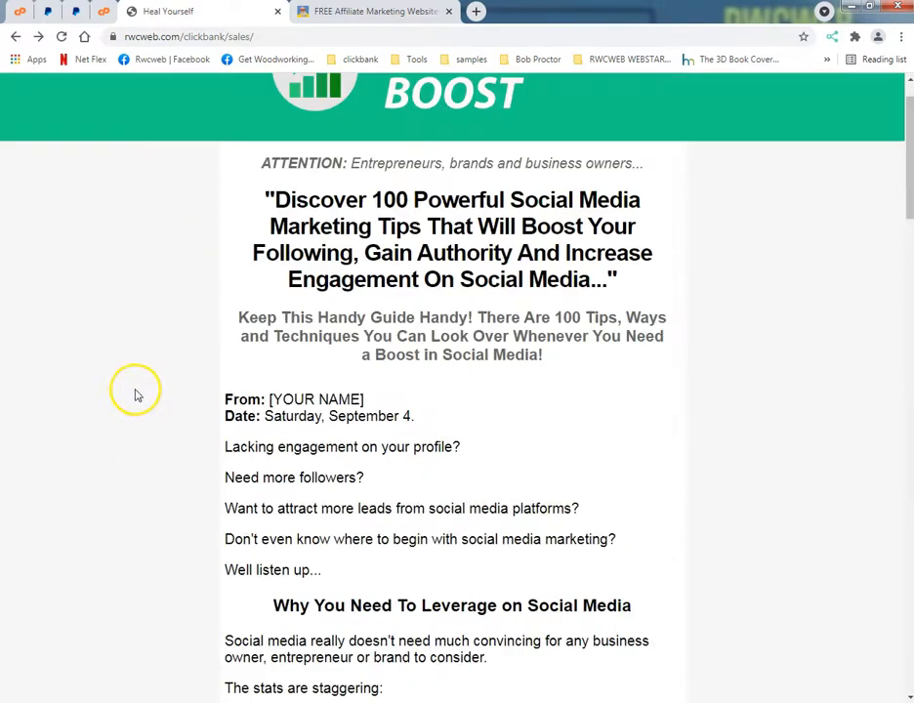
# Open index.html from the file manager in the plain code editor and look through its code.
pyautogui.click(102, 12)
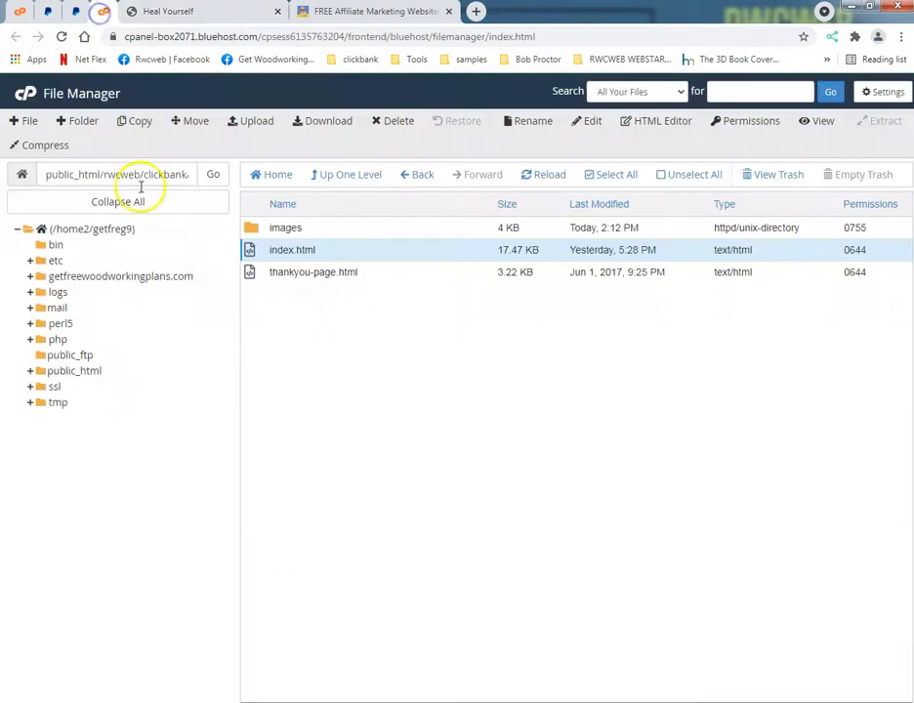
pyautogui.click(591, 121)
pyautogui.scroll(-8, 343, 302)
pyautogui.scroll(-3, 459, 322)
pyautogui.scroll(7, 425, 294)
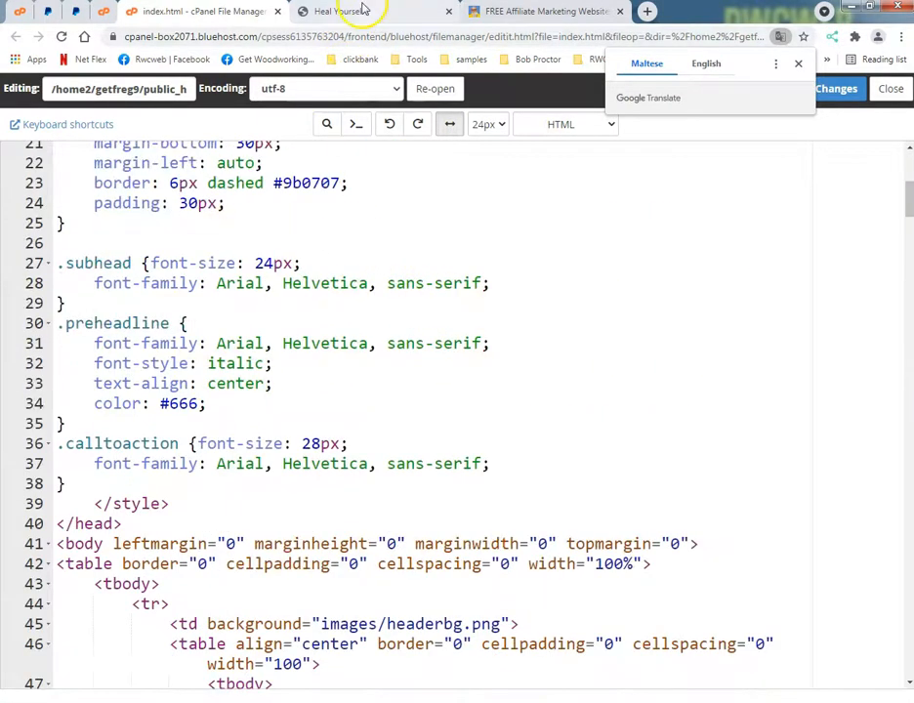
# Copy the text "Today Only: $7.00!" from the order box on the live sales page.
pyautogui.click(363, 11)
pyautogui.scroll(-15, 234, 390)
pyautogui.scroll(-15, 255, 381)
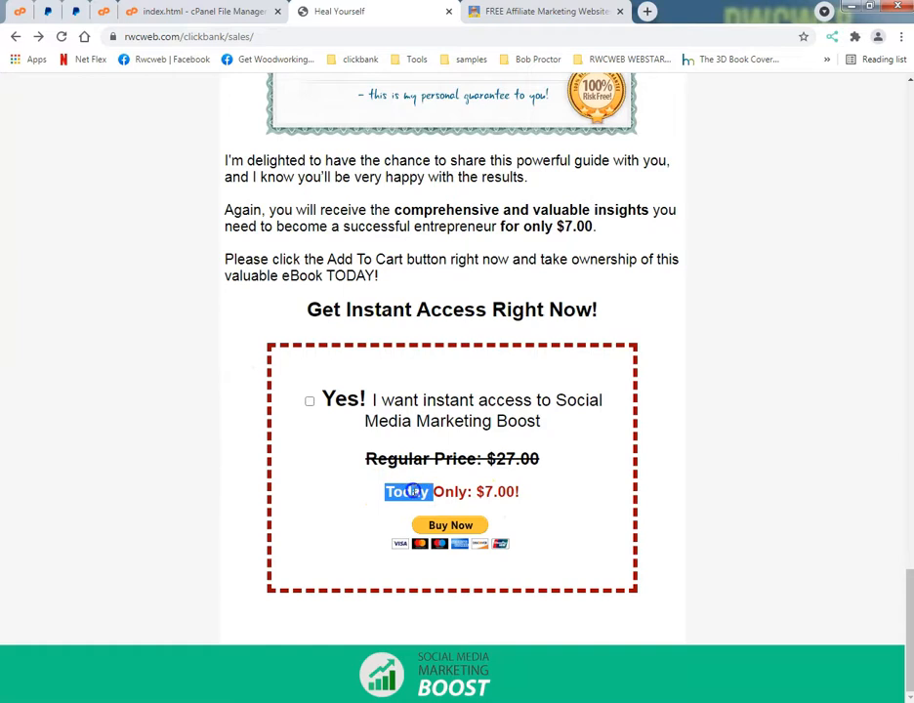
pyautogui.moveTo(414, 491); pyautogui.dragTo(527, 488)
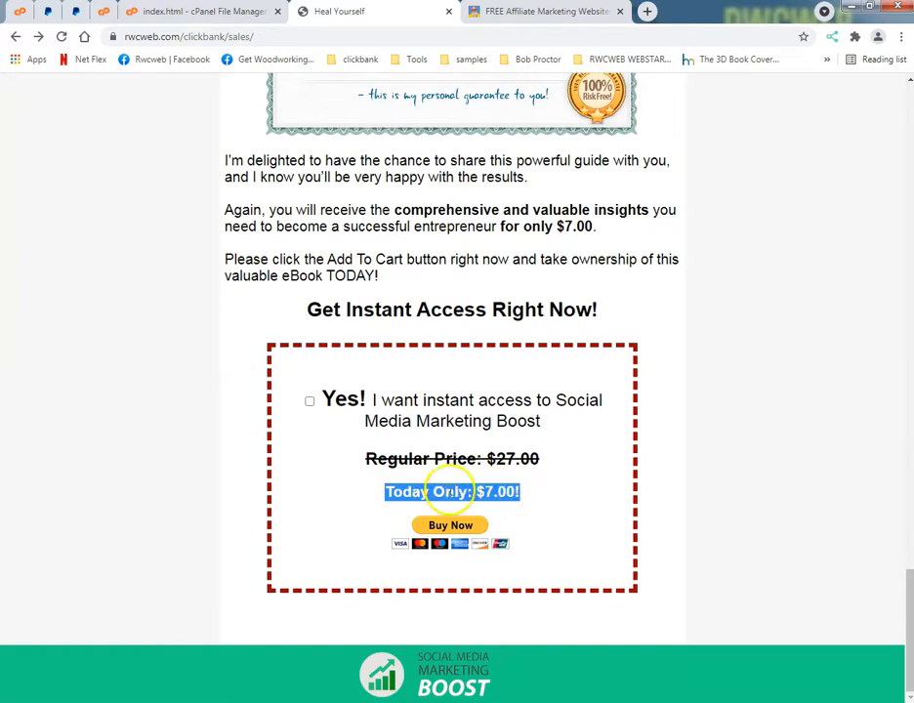
pyautogui.rightClick(455, 492)
pyautogui.click(481, 499)
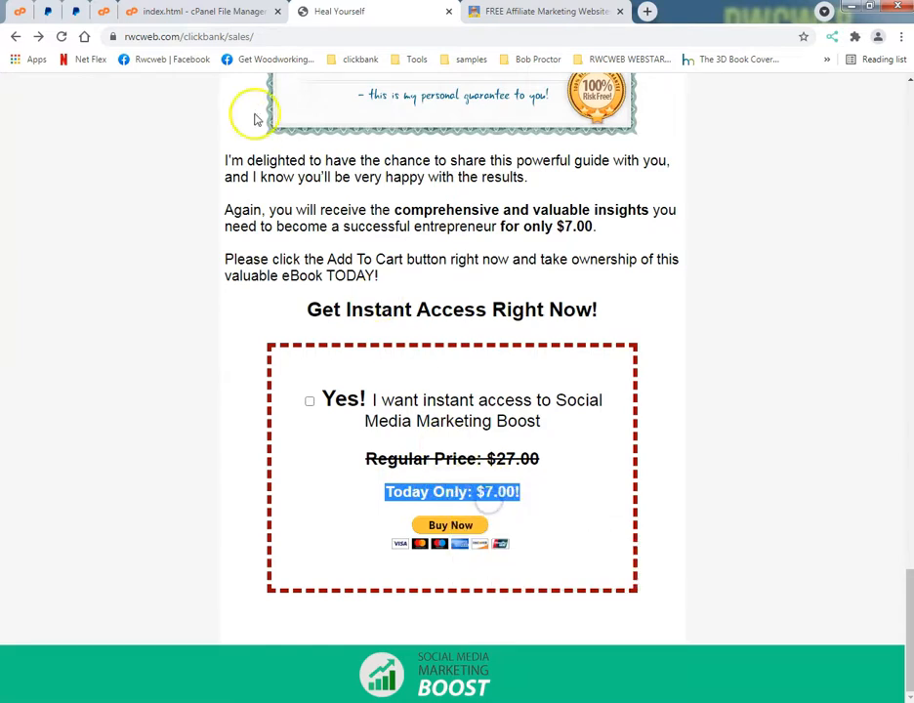
# Search the index.html code for the copied text "Today Only: $7.00!".
pyautogui.click(208, 21)
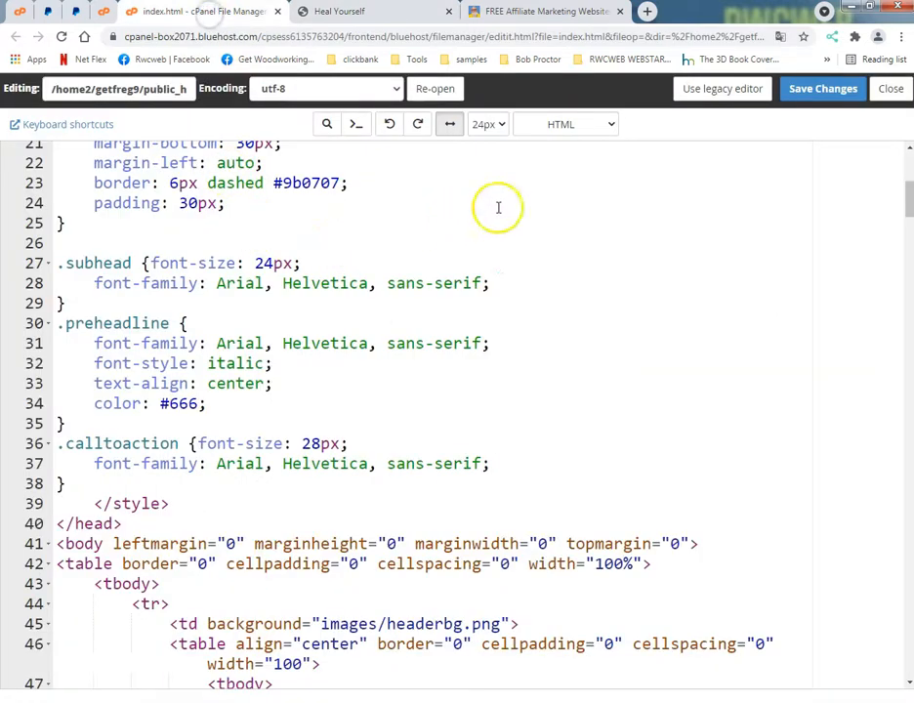
pyautogui.click(596, 221)
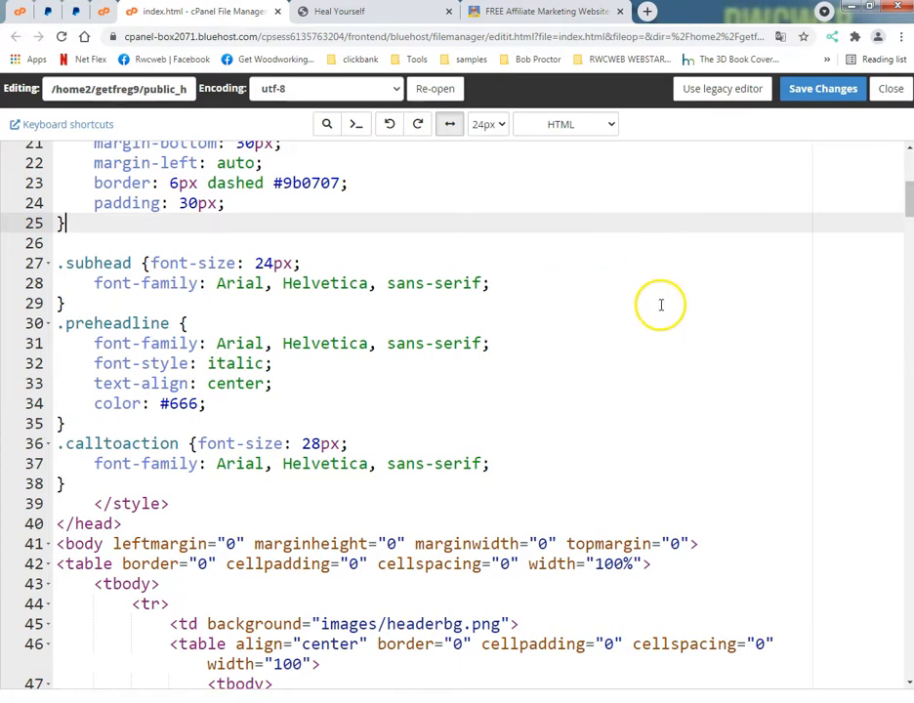
pyautogui.hotkey('ctrl', 'f')
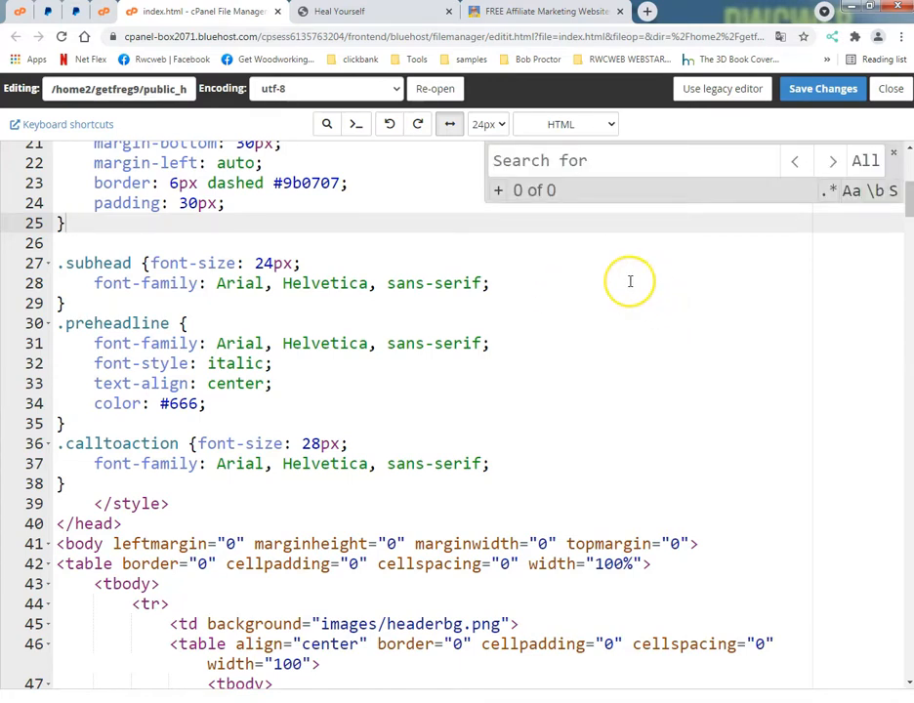
pyautogui.hotkey('ctrl', 'v')
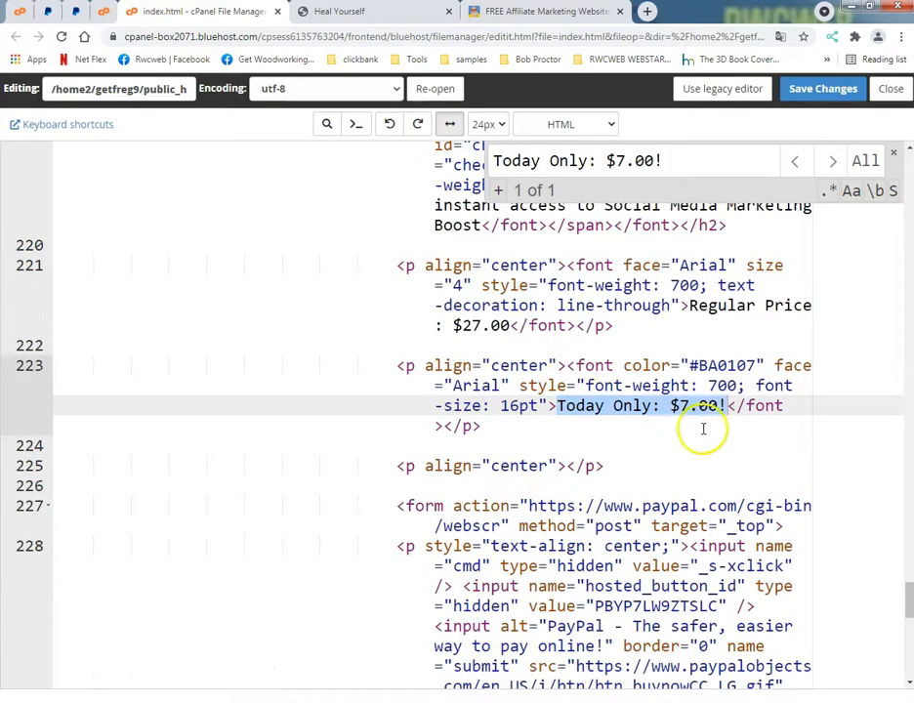
# Delete the entire PayPal form block beneath the "Today Only" line, from <form action> through </form>, and save the changes.
pyautogui.scroll(-3, 349, 442)
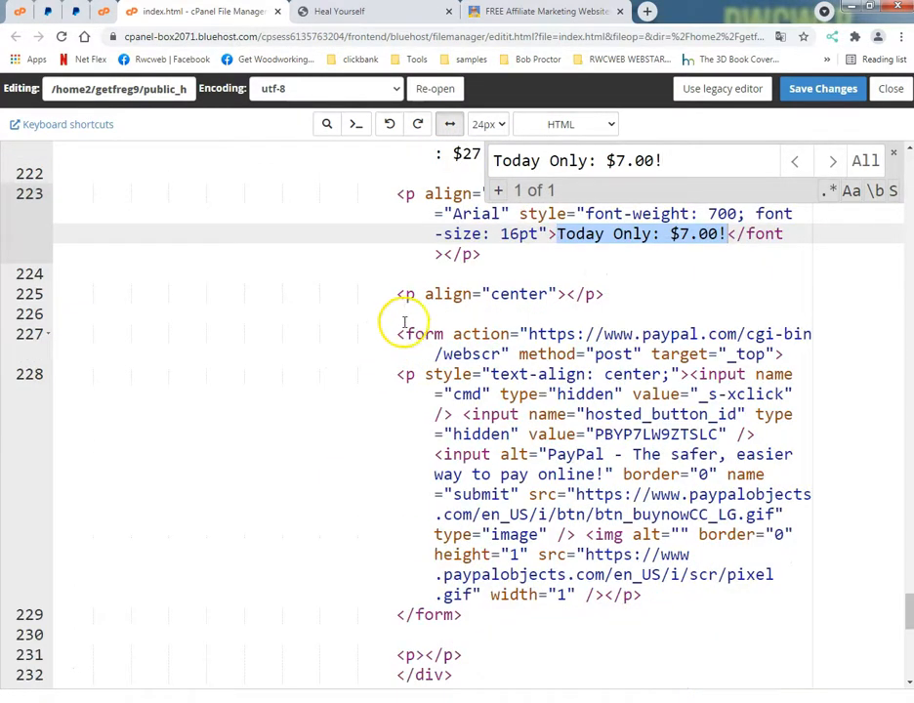
pyautogui.scroll(-1, 427, 375)
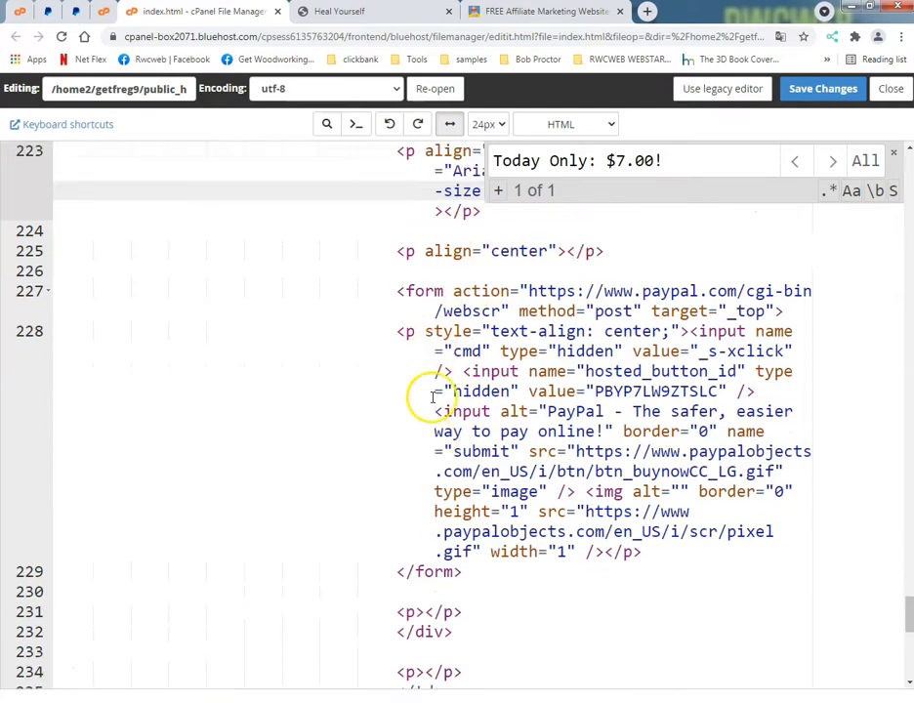
pyautogui.scroll(-1, 430, 398)
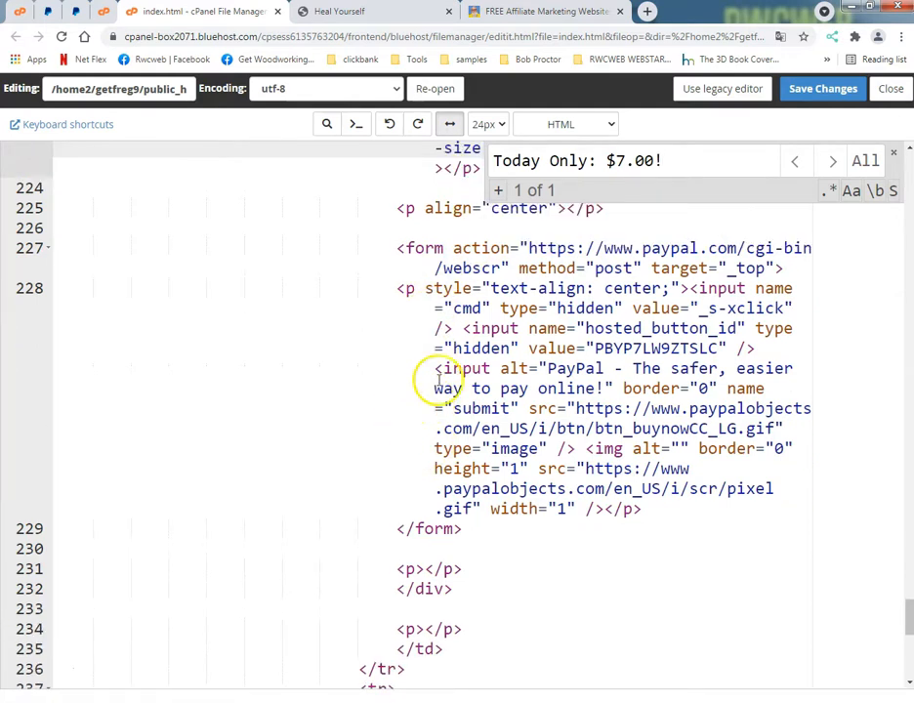
pyautogui.click(396, 248)
pyautogui.moveTo(414, 252); pyautogui.dragTo(808, 526)
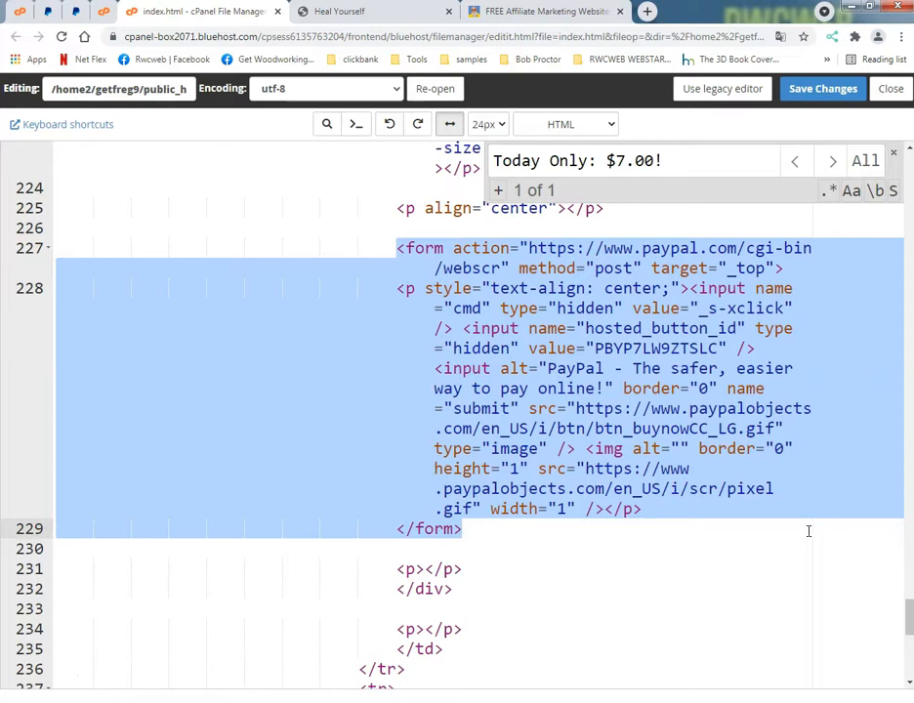
pyautogui.press('Delete')
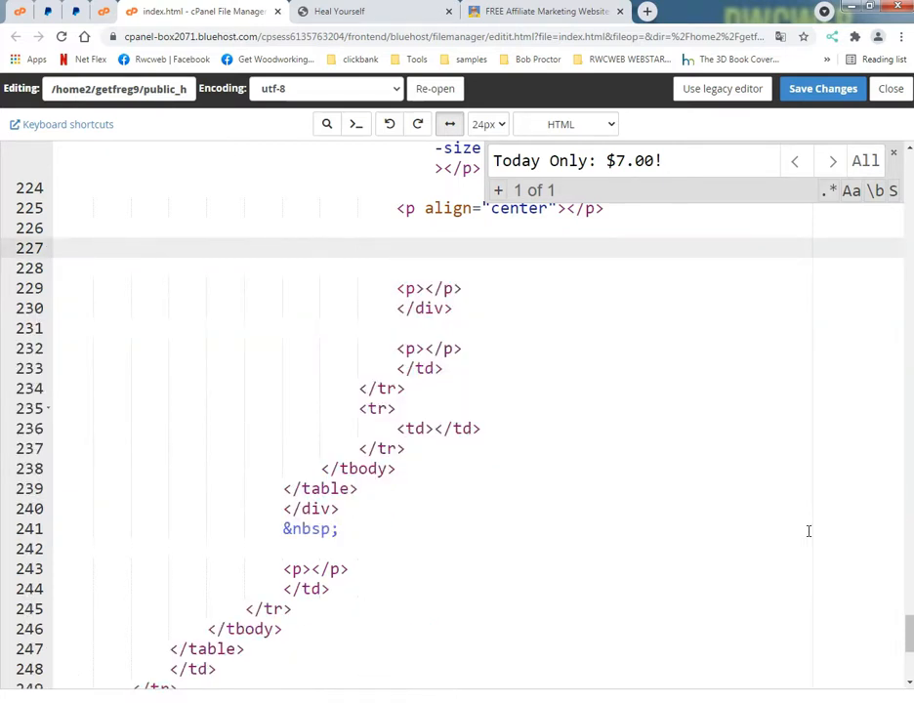
pyautogui.click(816, 90)
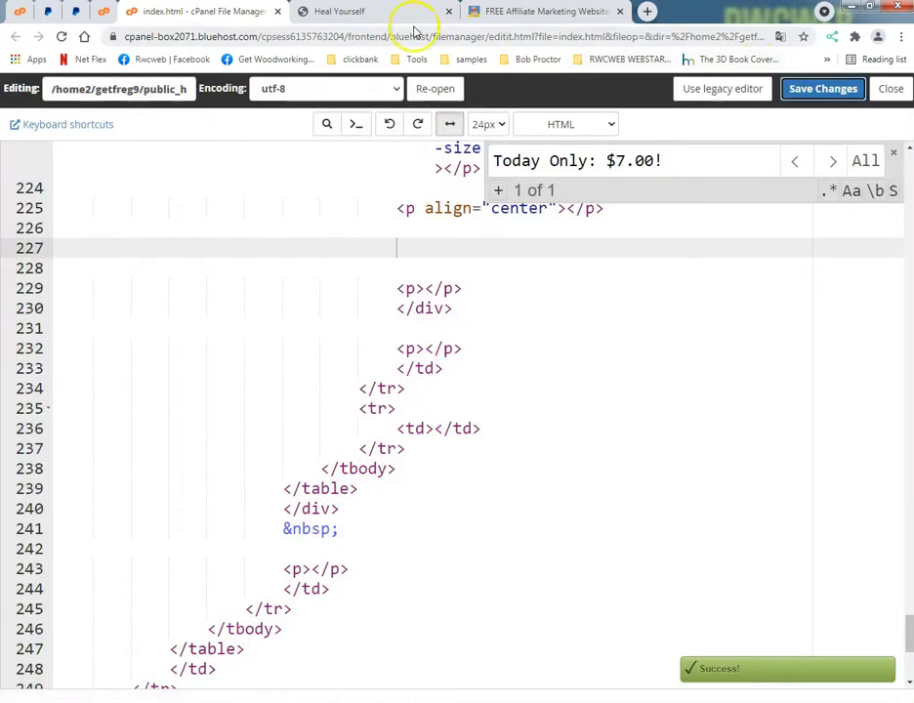
# Reload the live sales page to check the order box, and copy the heading "Get Instant Access Right Now!" above it.
pyautogui.click(384, 12)
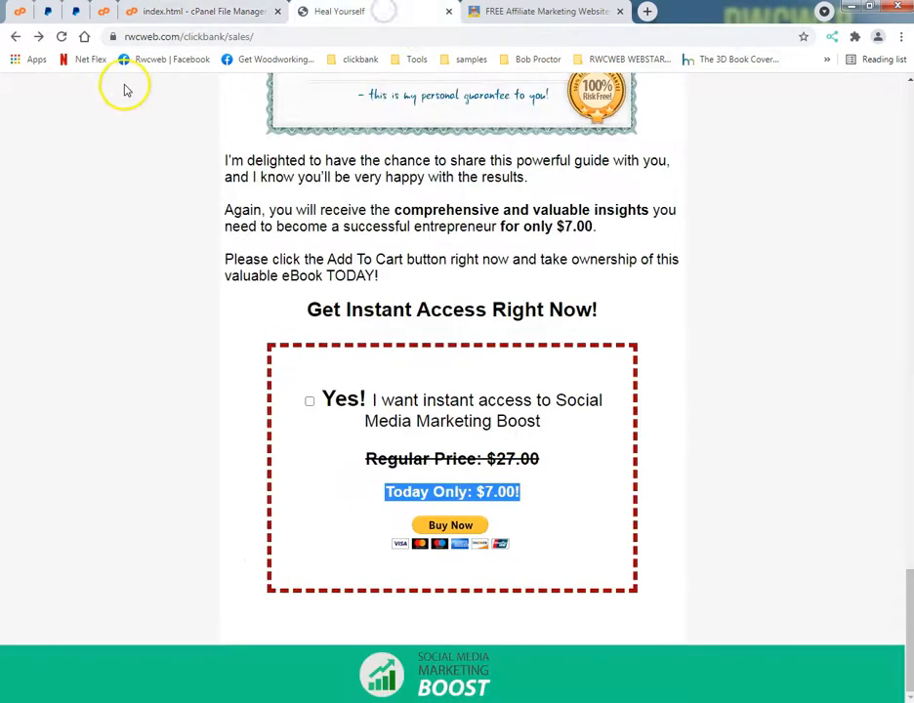
pyautogui.click(60, 37)
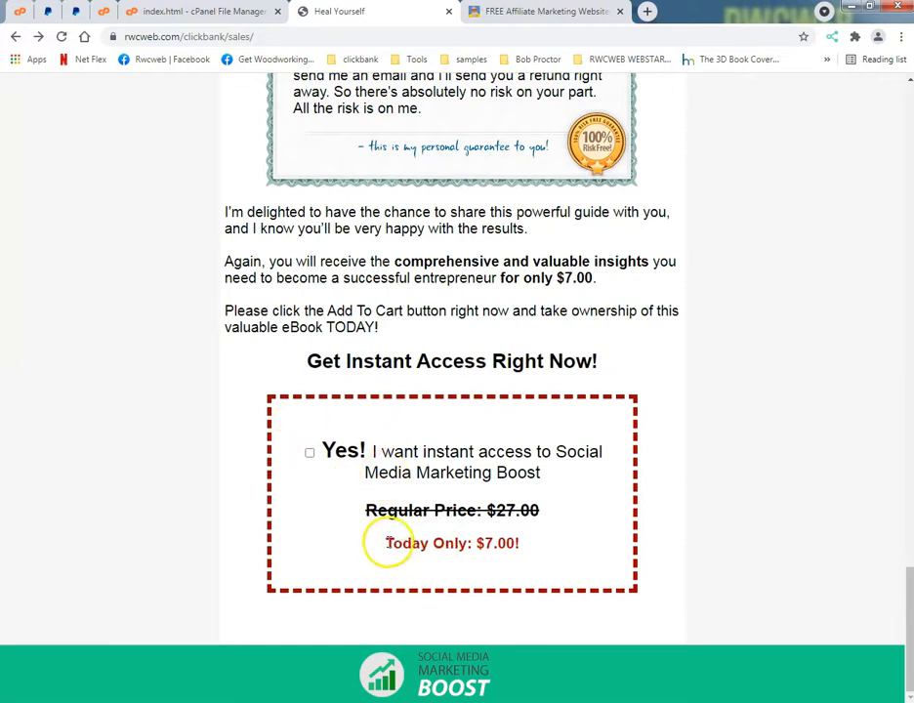
pyautogui.moveTo(306, 362); pyautogui.dragTo(615, 352)
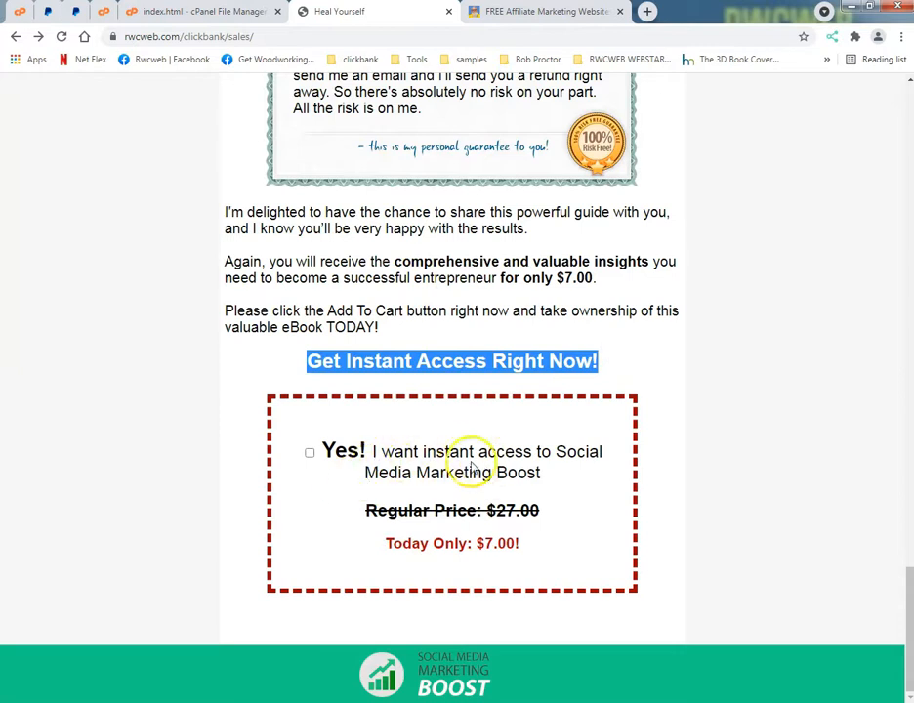
pyautogui.rightClick(506, 374)
pyautogui.click(526, 382)
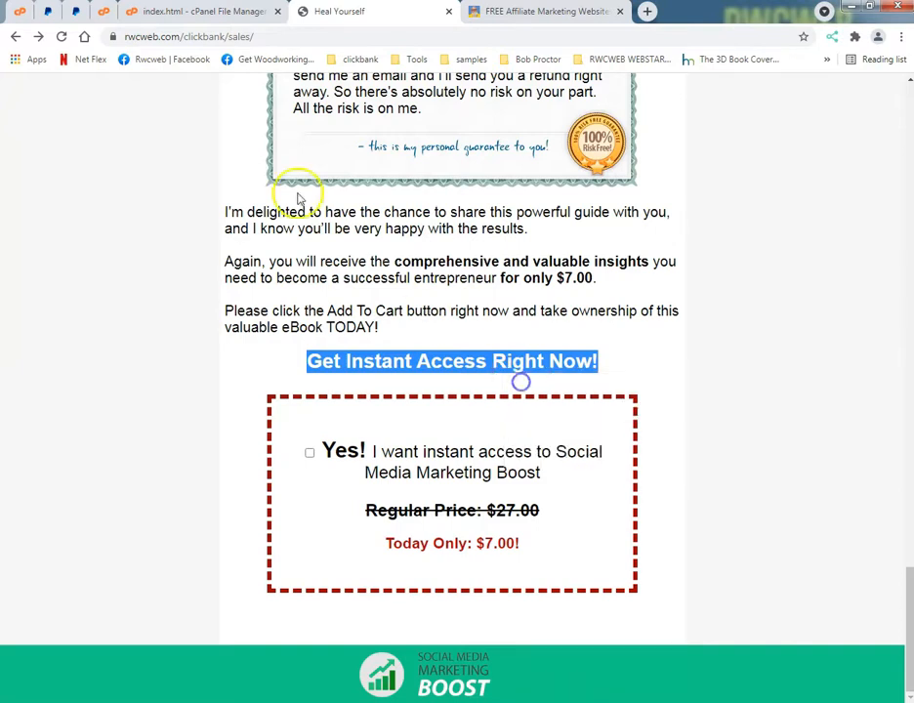
# Search the index.html code for the copied heading "Get Instant Access Right Now!".
pyautogui.click(195, 13)
pyautogui.moveTo(659, 160); pyautogui.dragTo(442, 158)
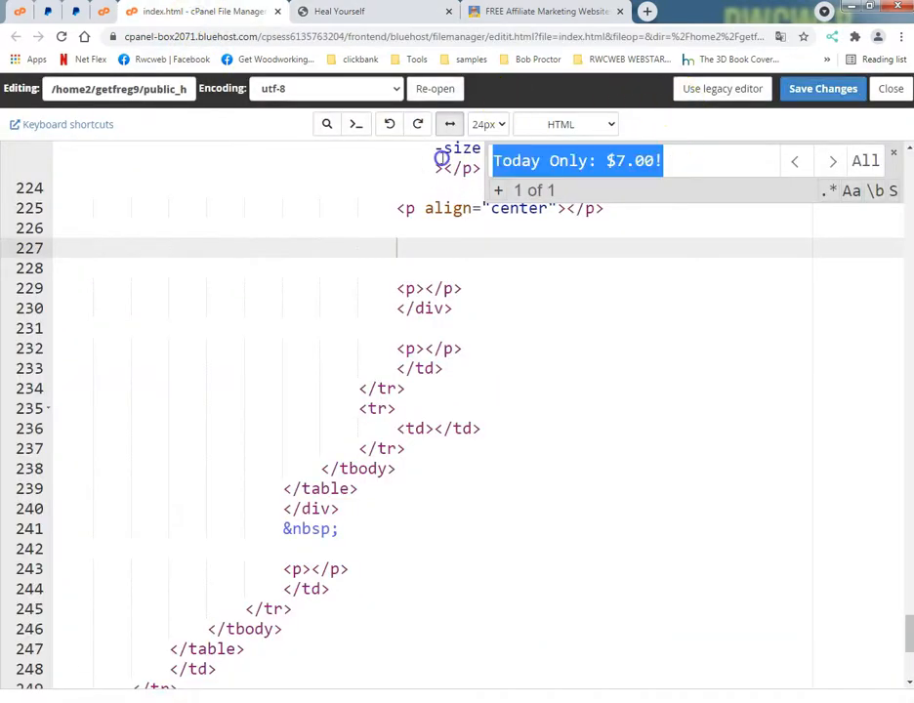
pyautogui.hotkey('ctrl', 'v')
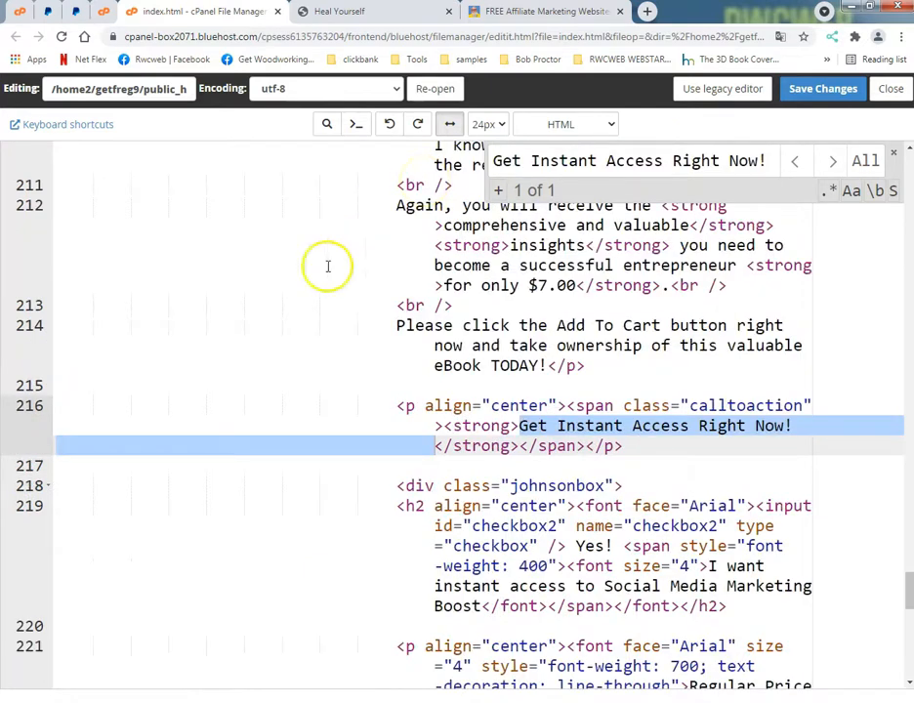
# Examine the order box code from the "johnsonbox" div through the checkbox and price lines, comparing it with the live order box.
pyautogui.scroll(-2, 469, 485)
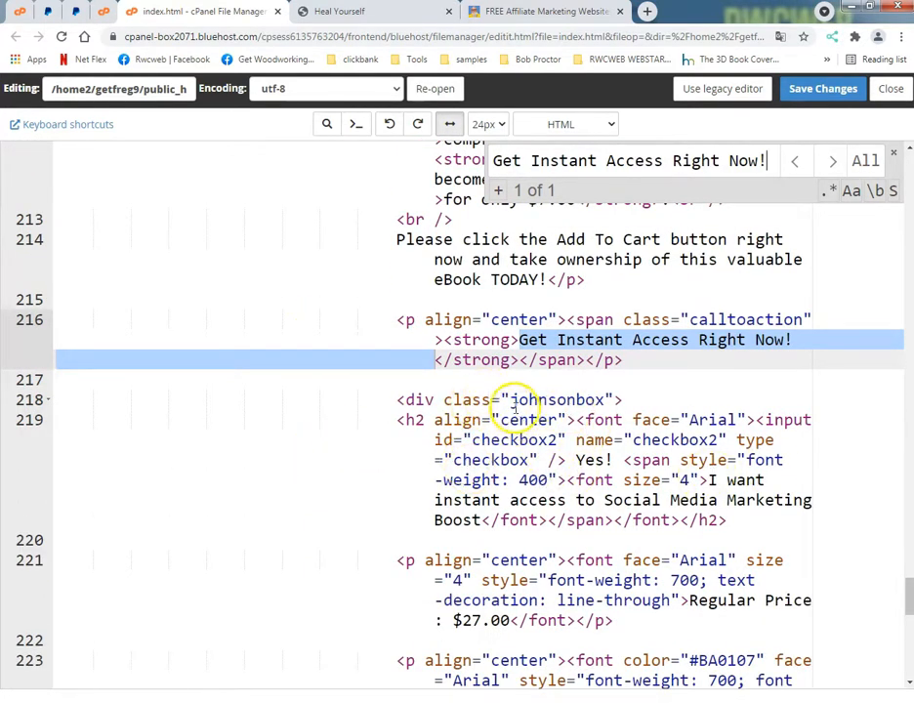
pyautogui.moveTo(510, 400); pyautogui.dragTo(534, 402)
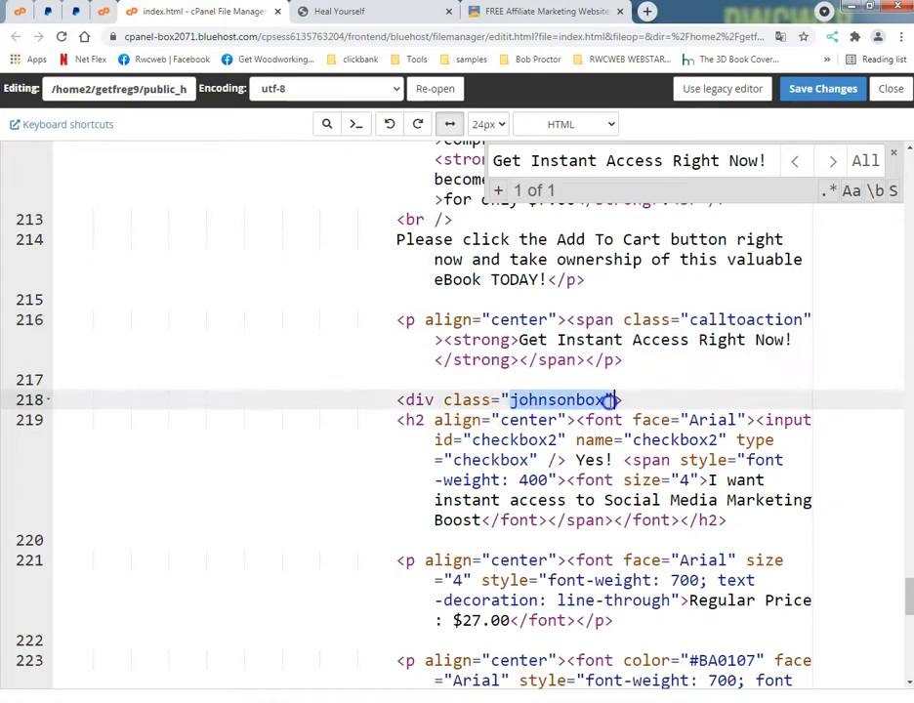
pyautogui.scroll(-1, 438, 480)
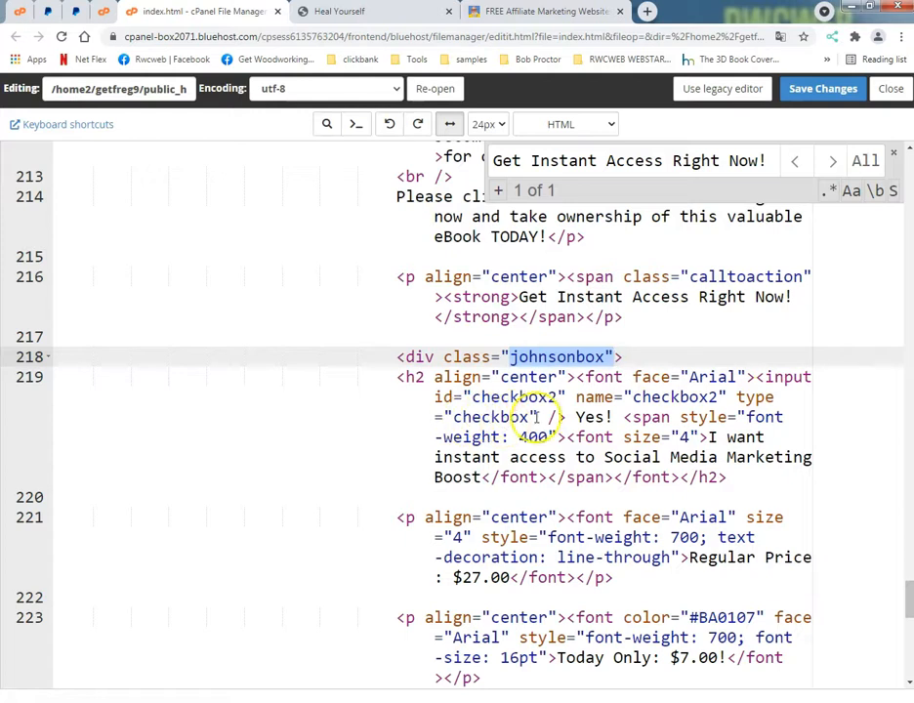
pyautogui.click(394, 21)
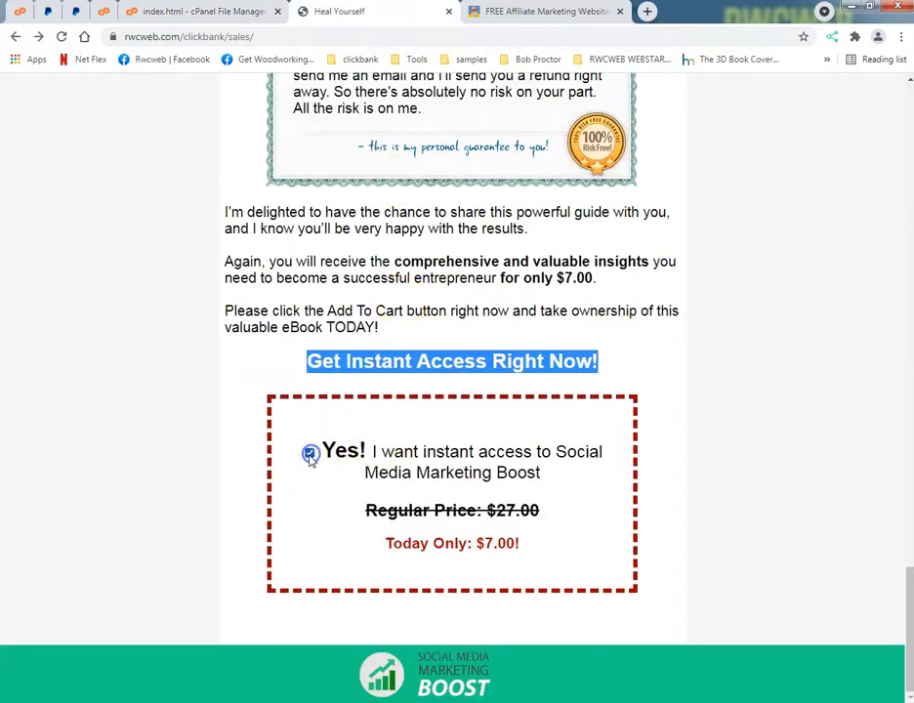
pyautogui.click(234, 13)
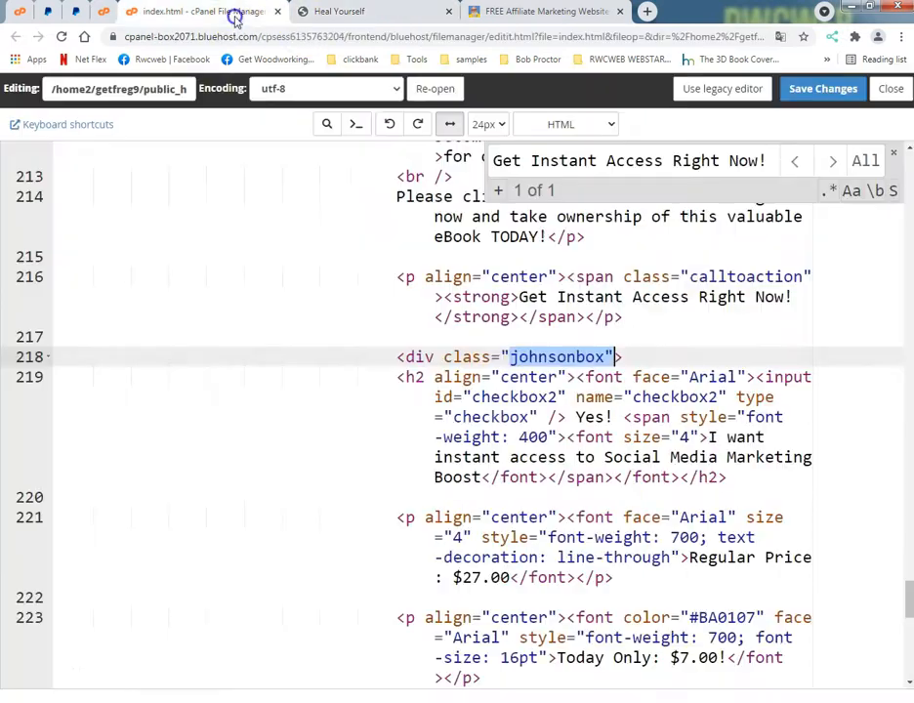
pyautogui.scroll(-1, 435, 402)
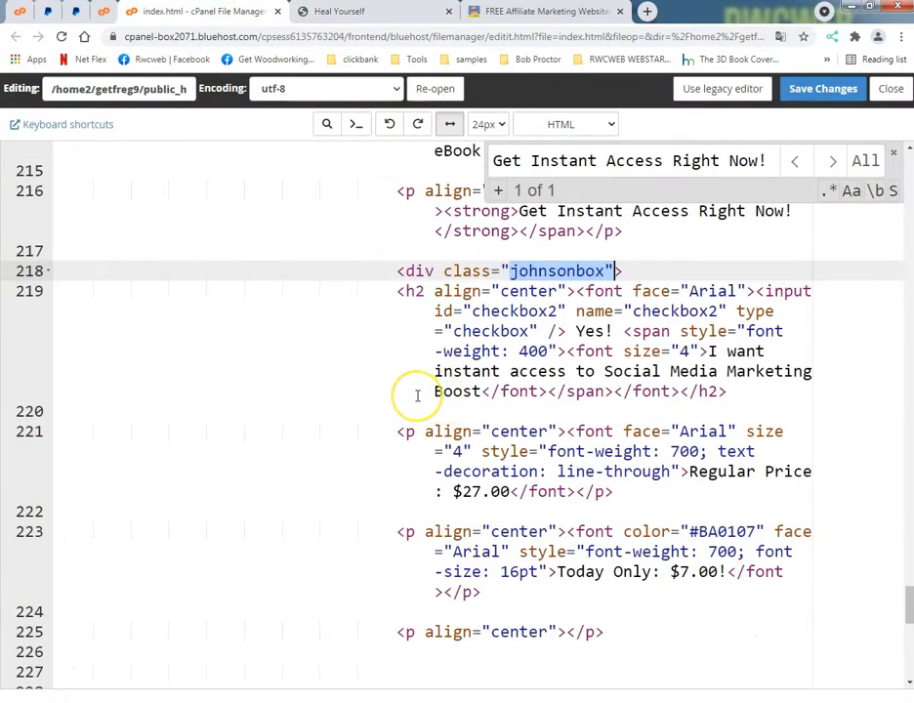
pyautogui.scroll(-1, 417, 396)
pyautogui.scroll(2, 418, 396)
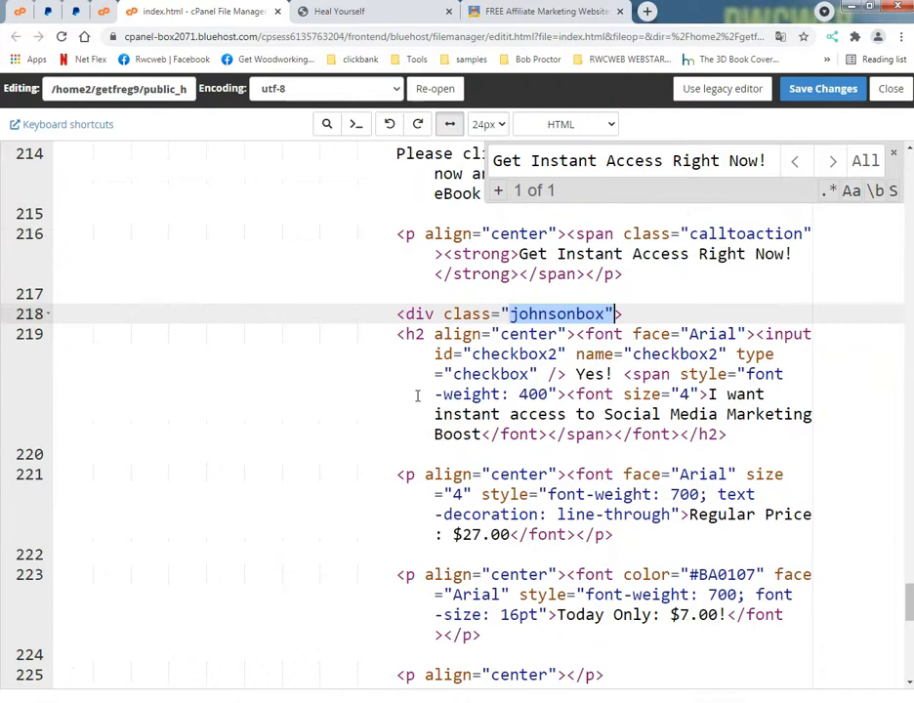
pyautogui.scroll(1, 571, 418)
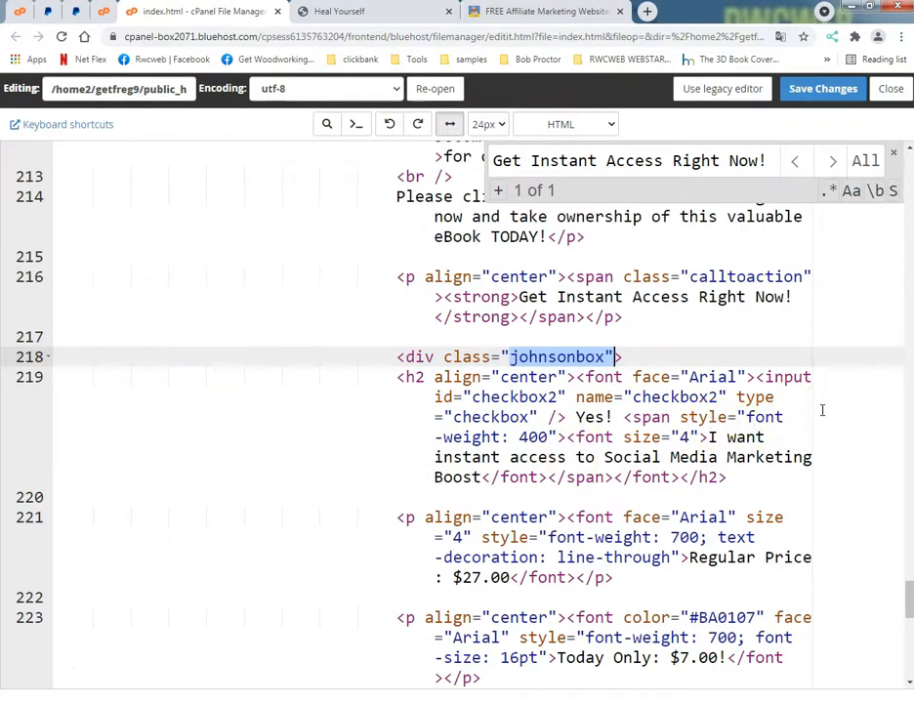
pyautogui.scroll(-2, 822, 410)
pyautogui.scroll(3, 821, 410)
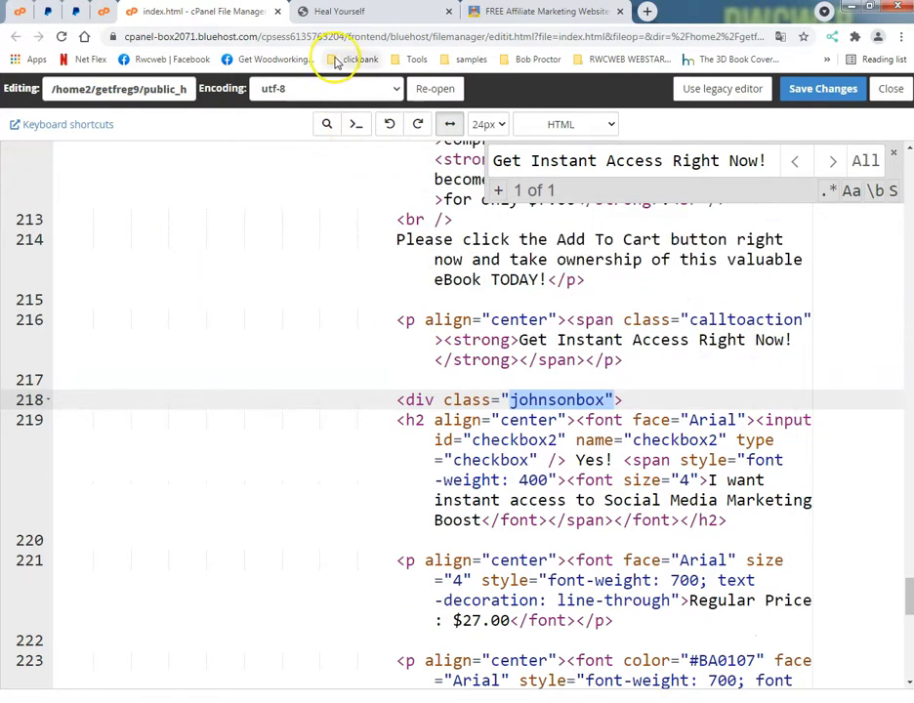
# Undo the deletion of the PayPal form block in index.html, check the restored code, and save the changes.
pyautogui.click(387, 128)
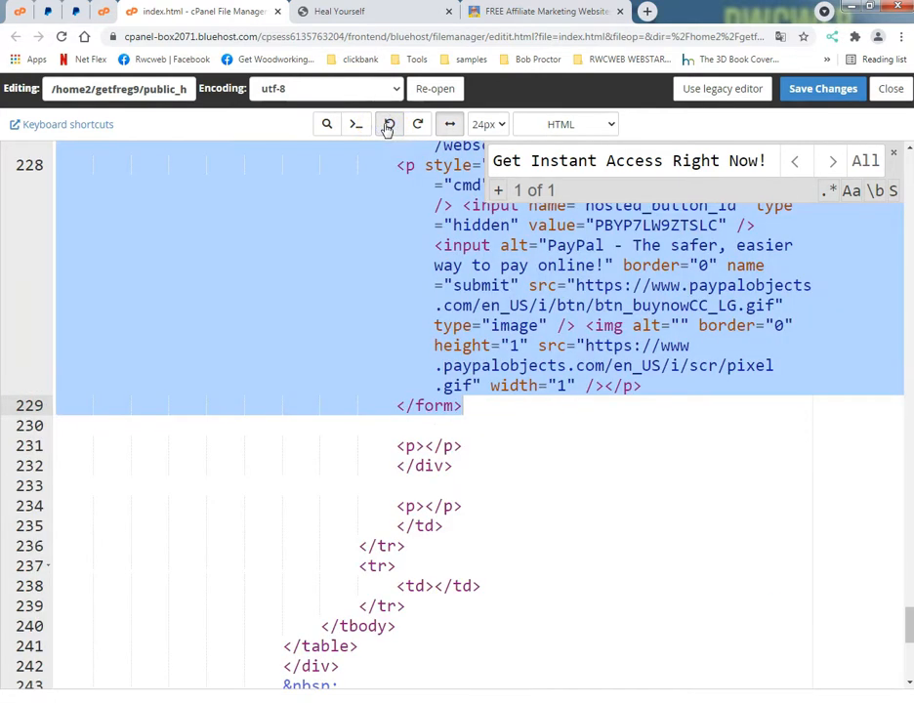
pyautogui.scroll(5, 395, 290)
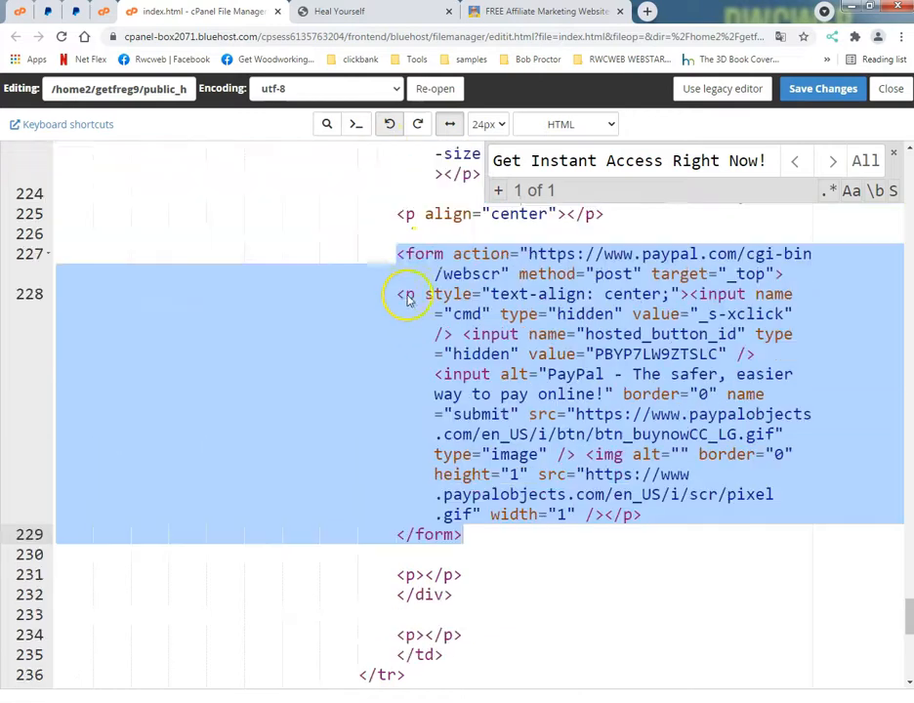
pyautogui.scroll(5, 381, 273)
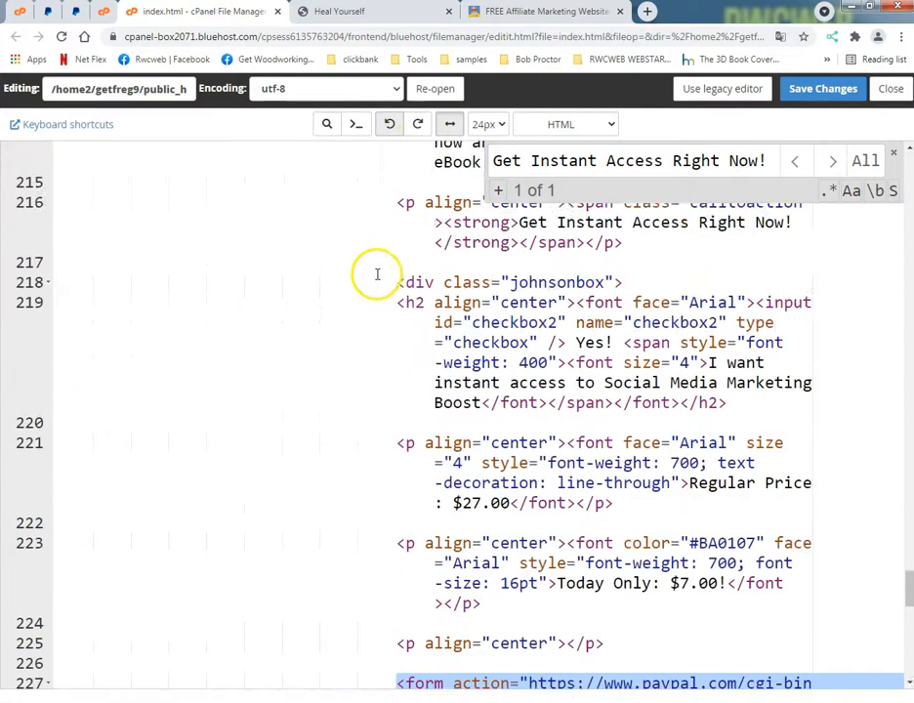
pyautogui.click(808, 94)
pyautogui.click(104, 16)
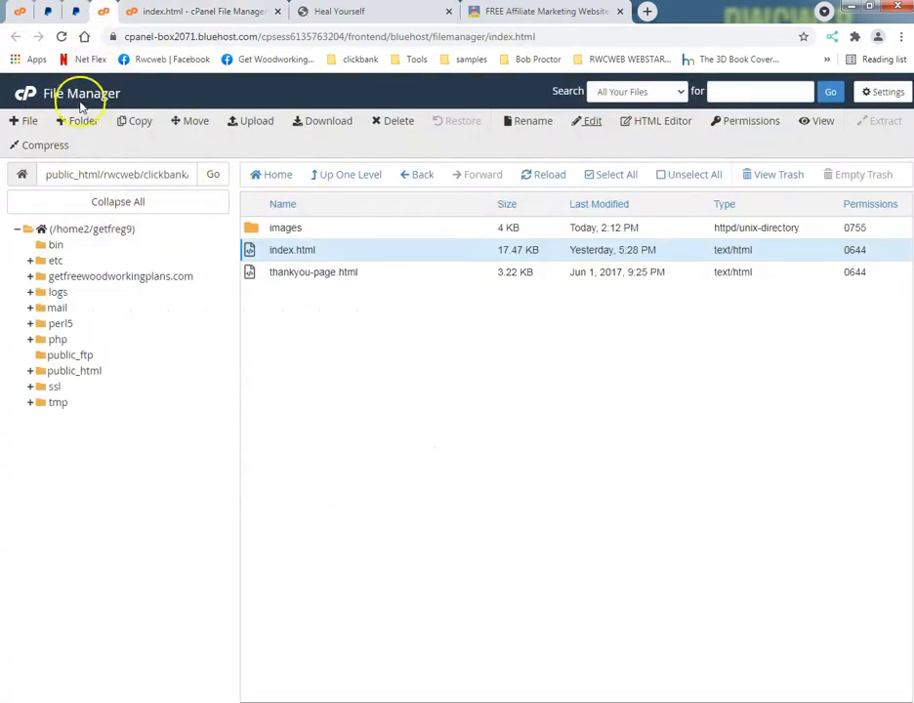
pyautogui.click(21, 13)
pyautogui.click(282, 282)
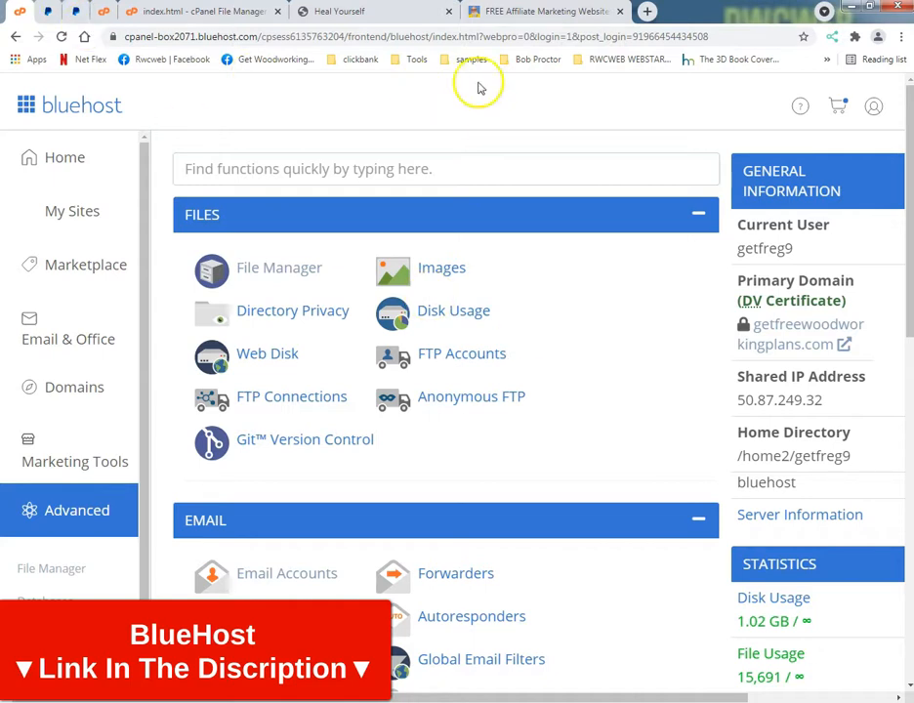
# Switch to the rwcweb.com affiliate marketing page and look through its headline and name and email sign-up form.
pyautogui.click(528, 12)
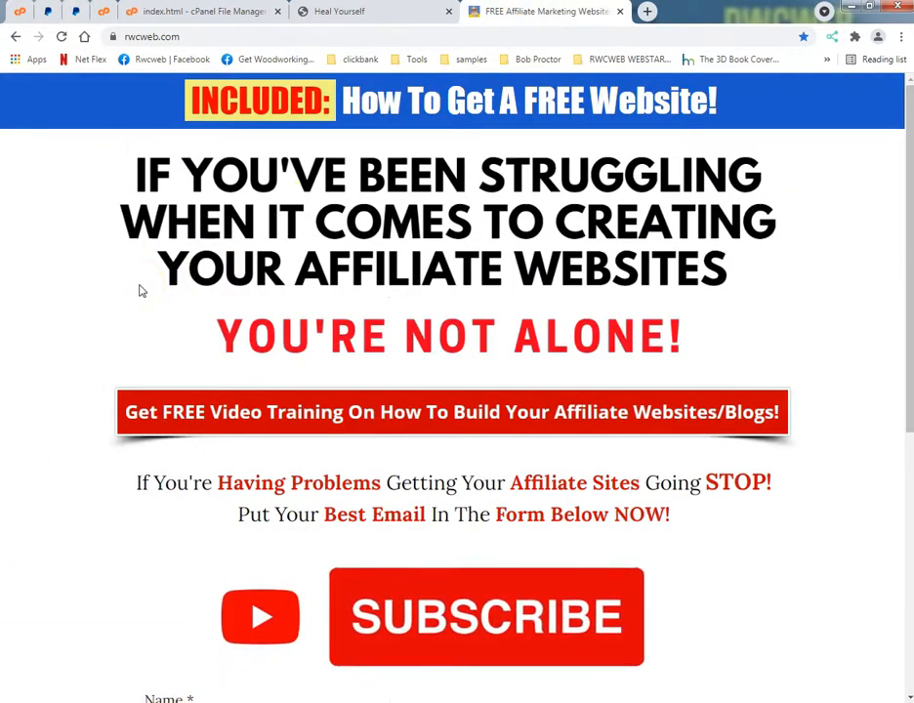
pyautogui.scroll(-2, 145, 292)
pyautogui.scroll(-5, 144, 292)
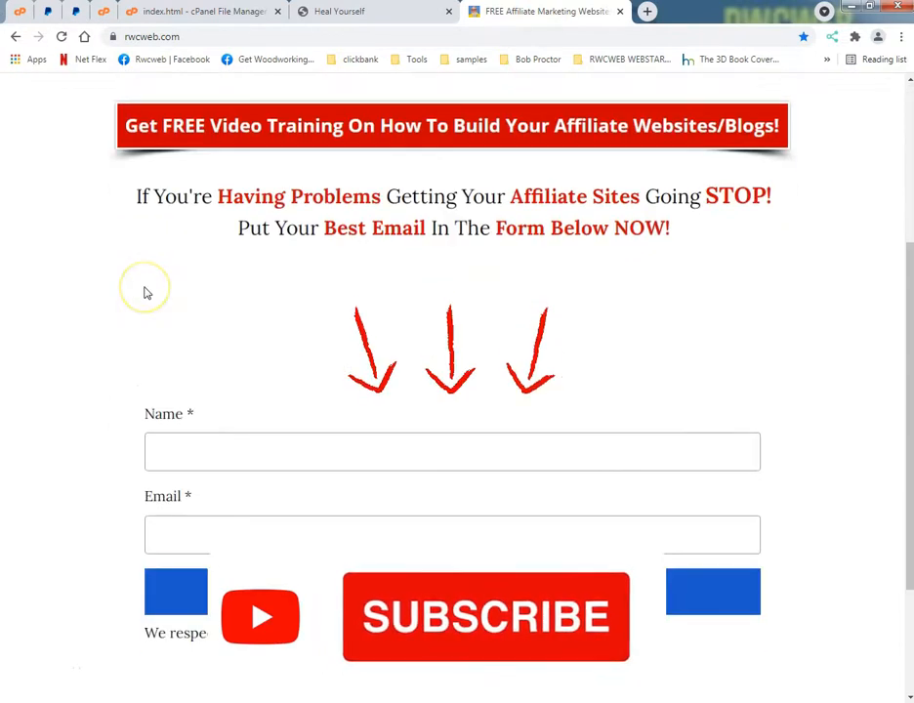
pyautogui.scroll(6, 128, 303)
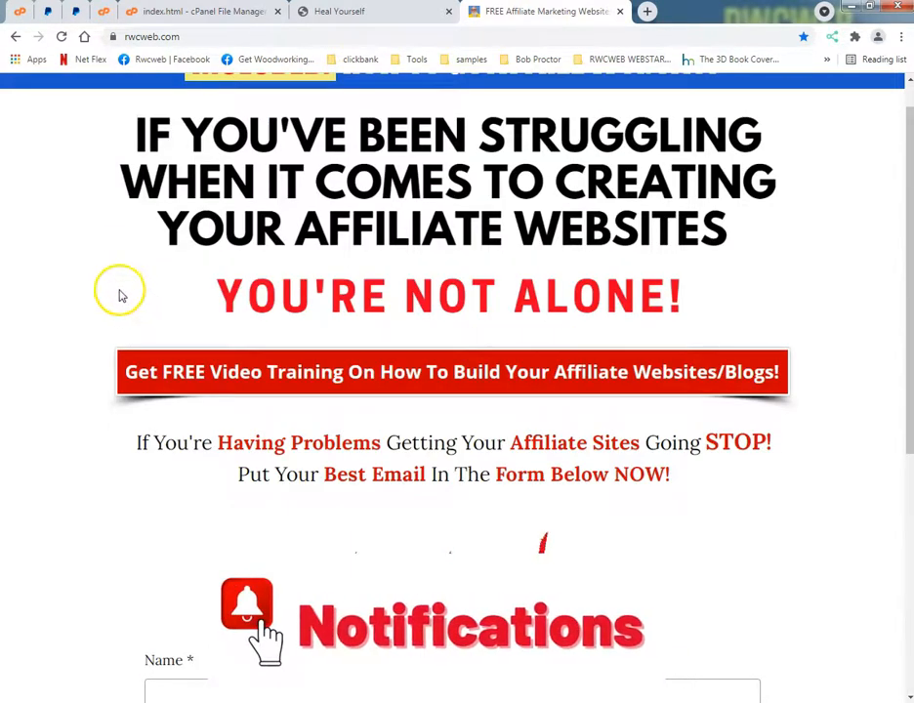
pyautogui.scroll(1, 88, 303)
pyautogui.scroll(-5, 83, 303)
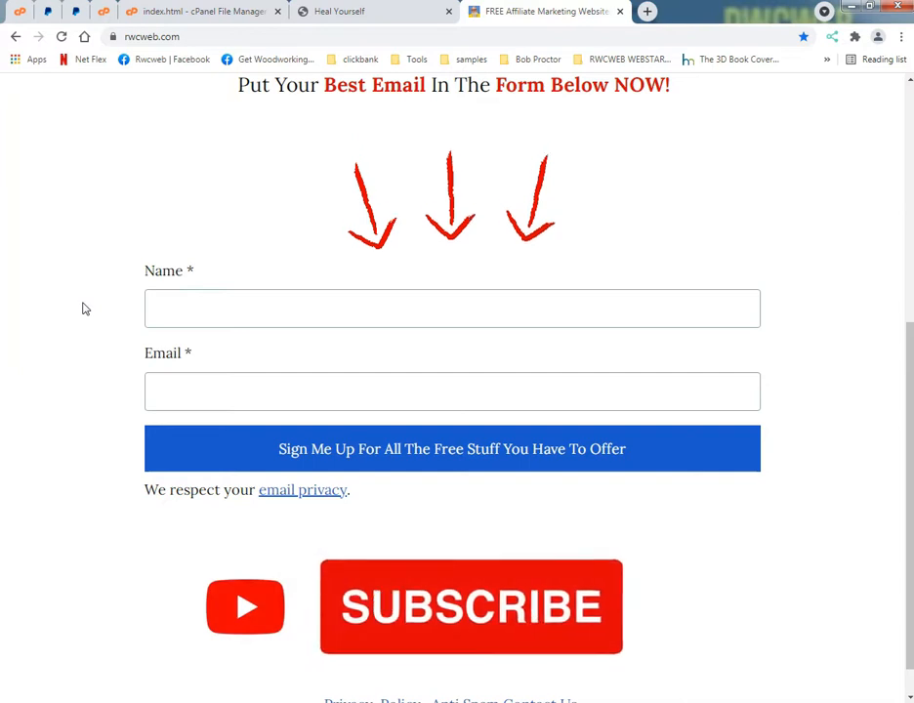
pyautogui.scroll(4, 245, 555)
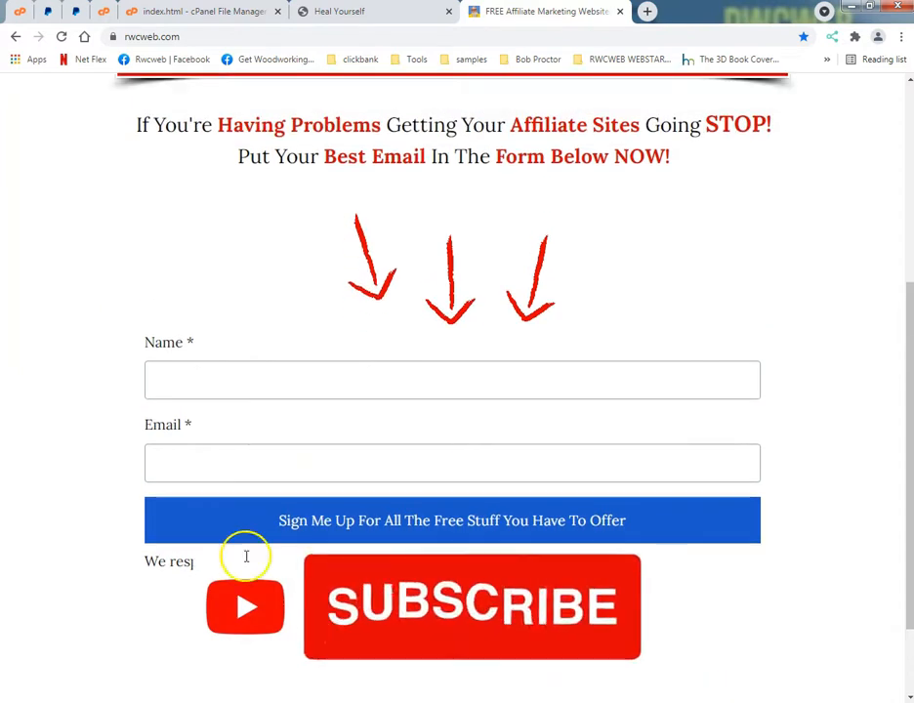
pyautogui.scroll(1, 183, 486)
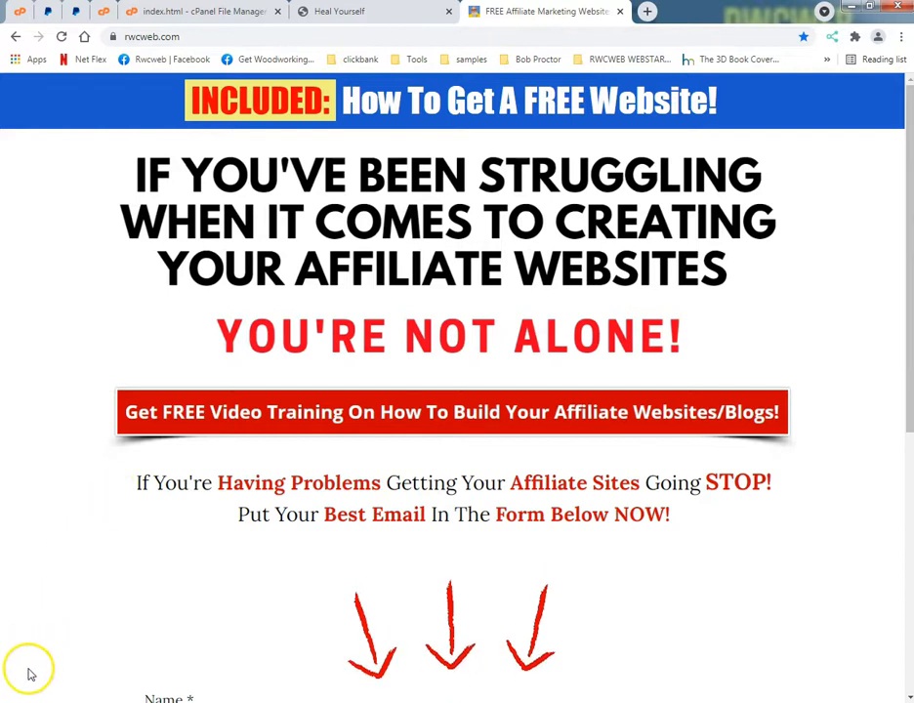
pyautogui.scroll(-1, 90, 634)
pyautogui.scroll(-3, 90, 634)
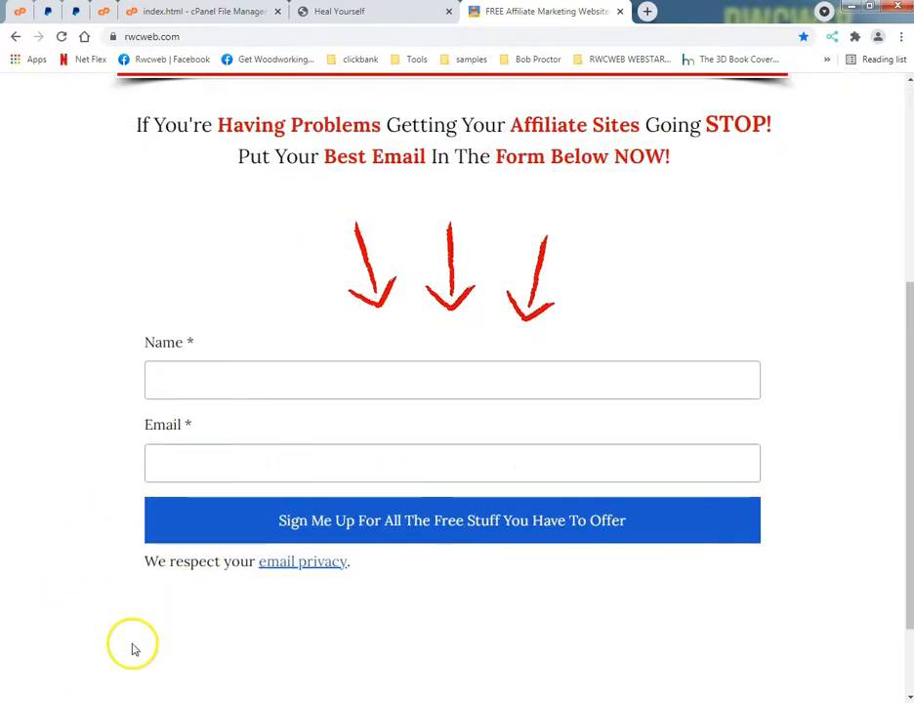